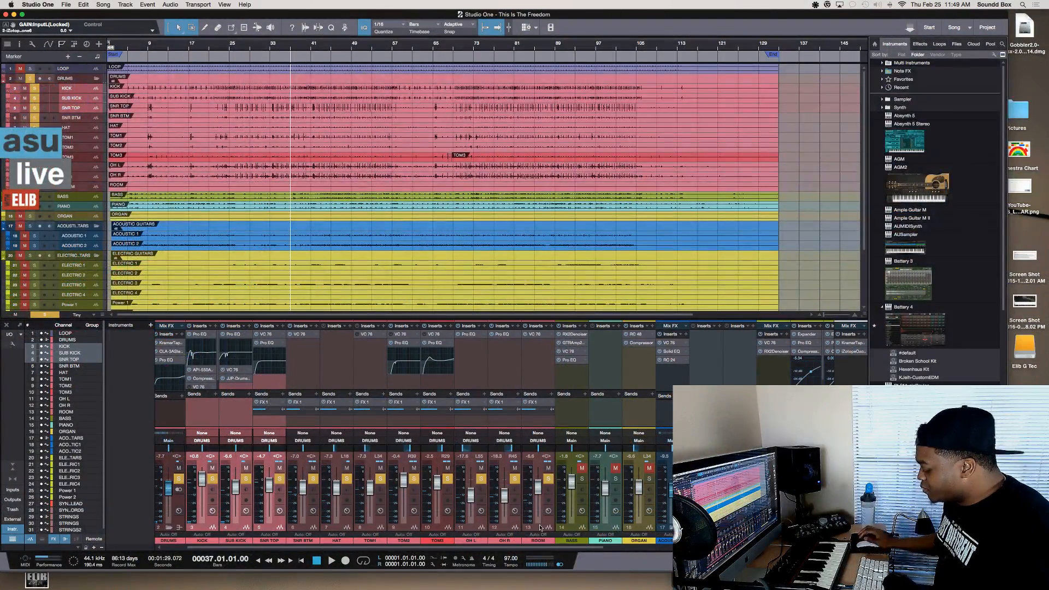
Play the song from bar 37, stop playback, and enlarge the program window
key("space")
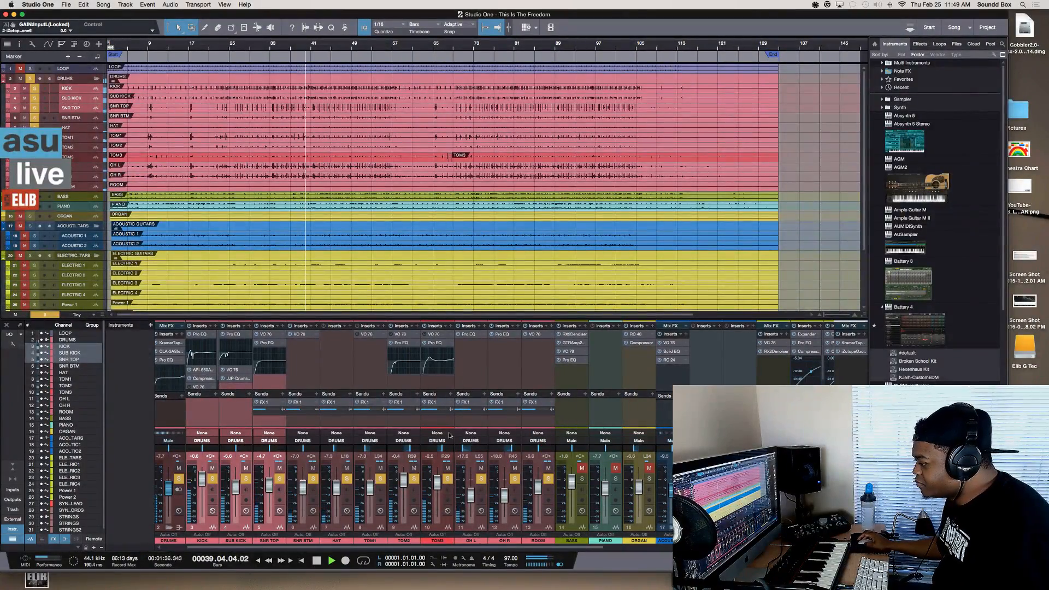
key("space")
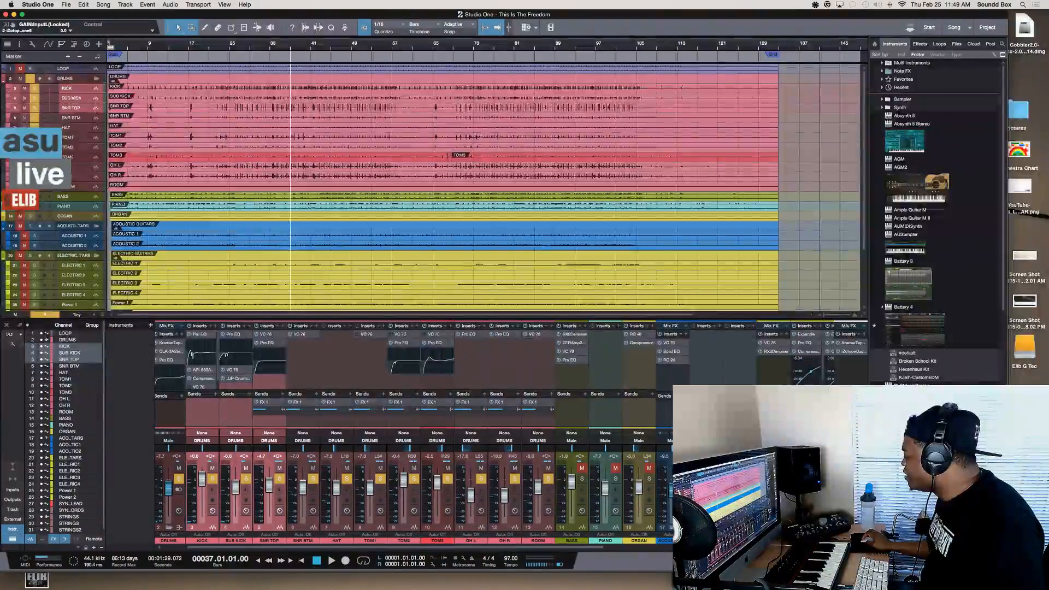
left_click_drag(1007, 571, 1047, 587)
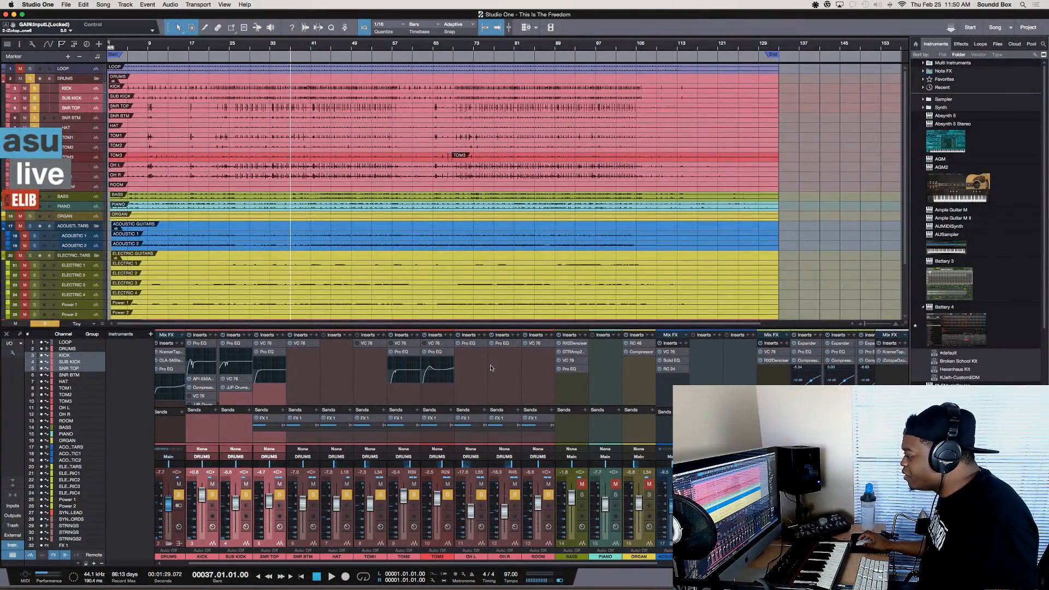
Look over the mixer channels and examine the Mix FX choices of the ELECTRIC GUITARS bus and the main output
scroll(319, 398, "left", 1)
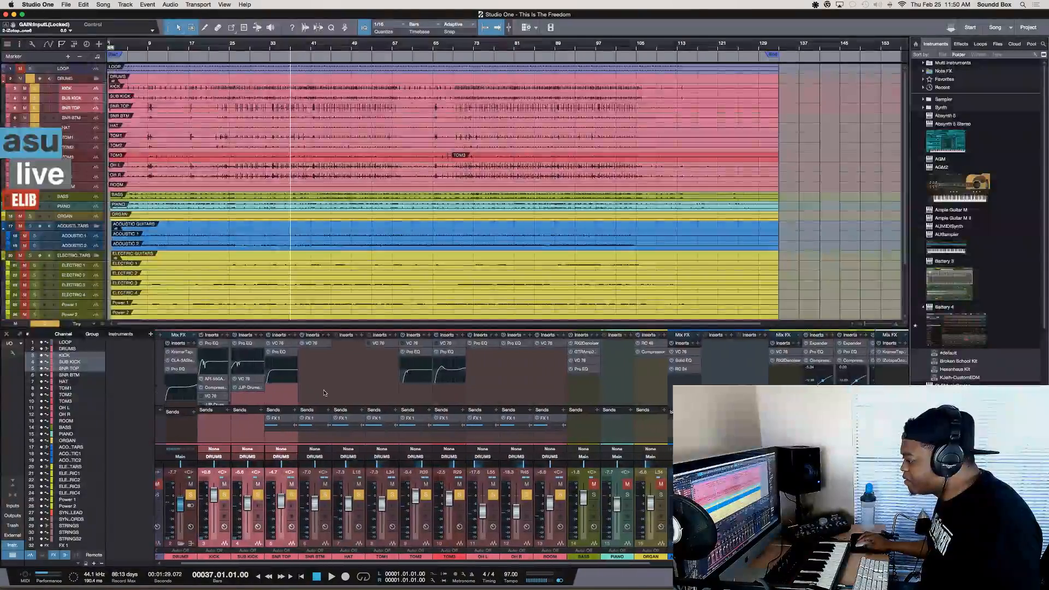
scroll(380, 392, "left", 1)
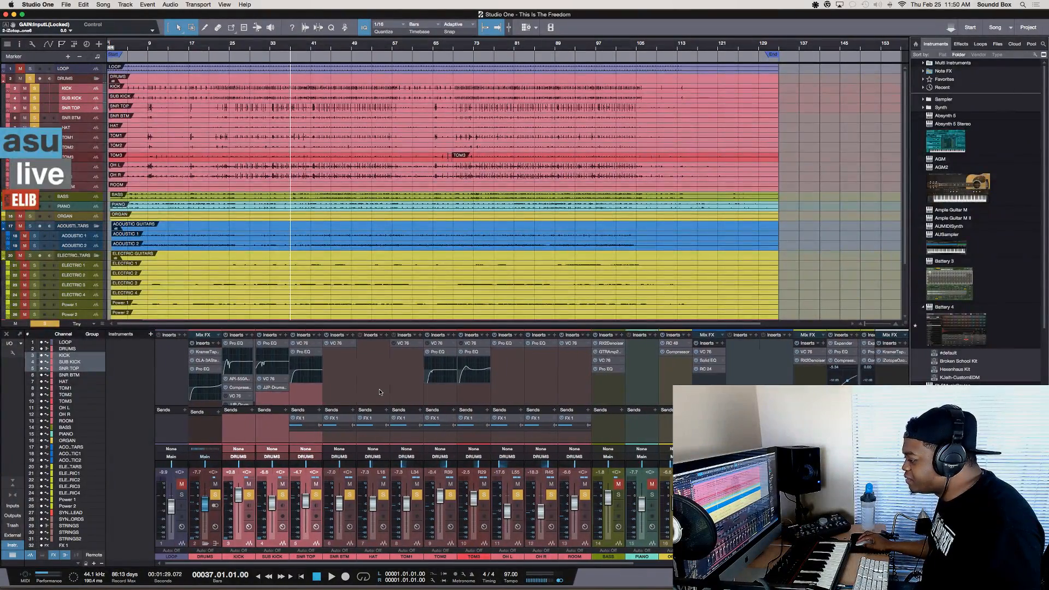
scroll(380, 392, "right", 8)
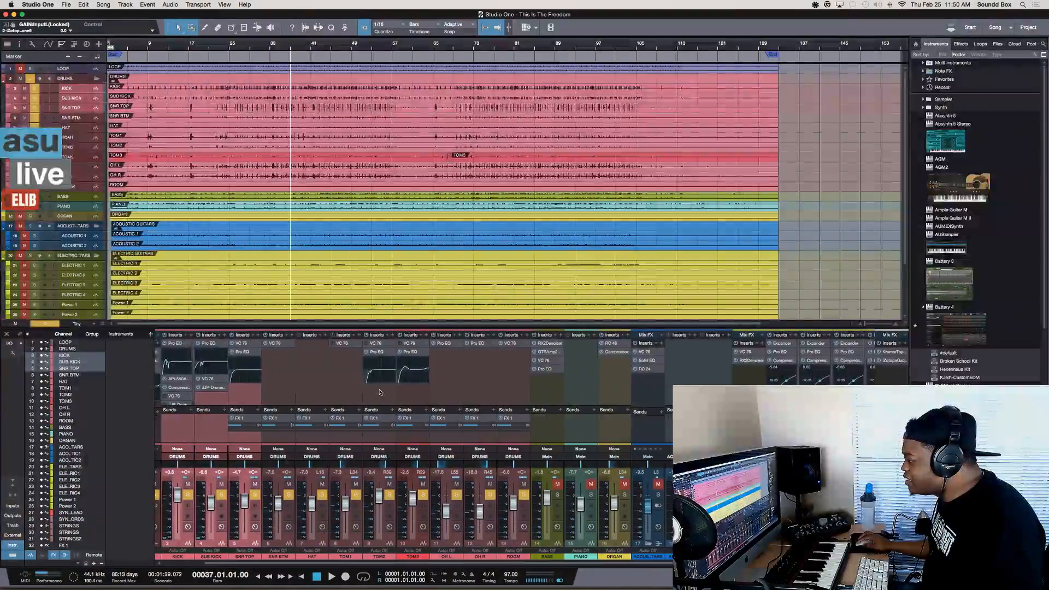
scroll(380, 392, "right", 3)
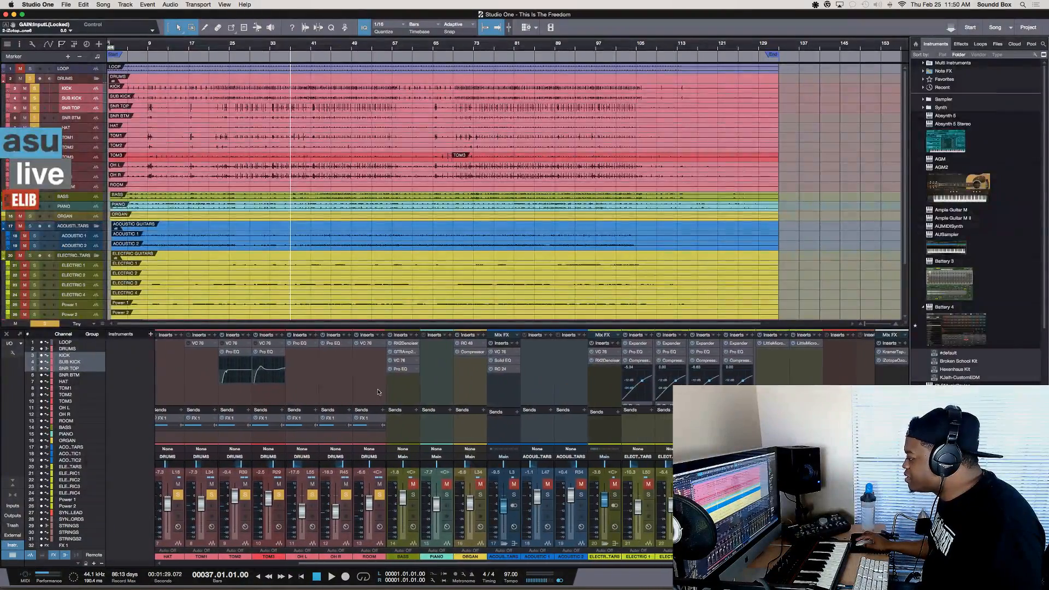
left_click(605, 335)
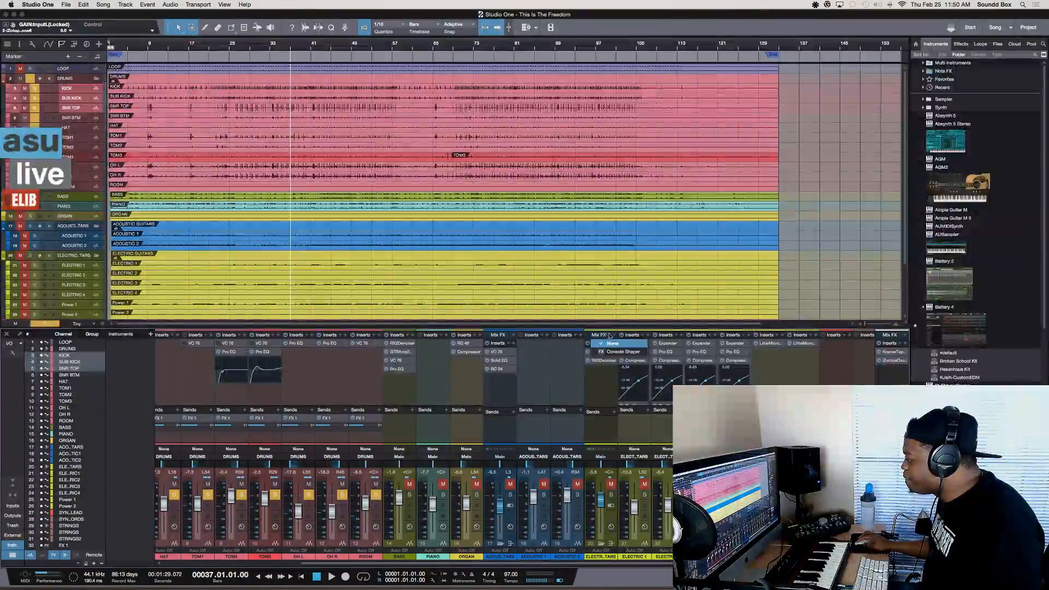
left_click(905, 336)
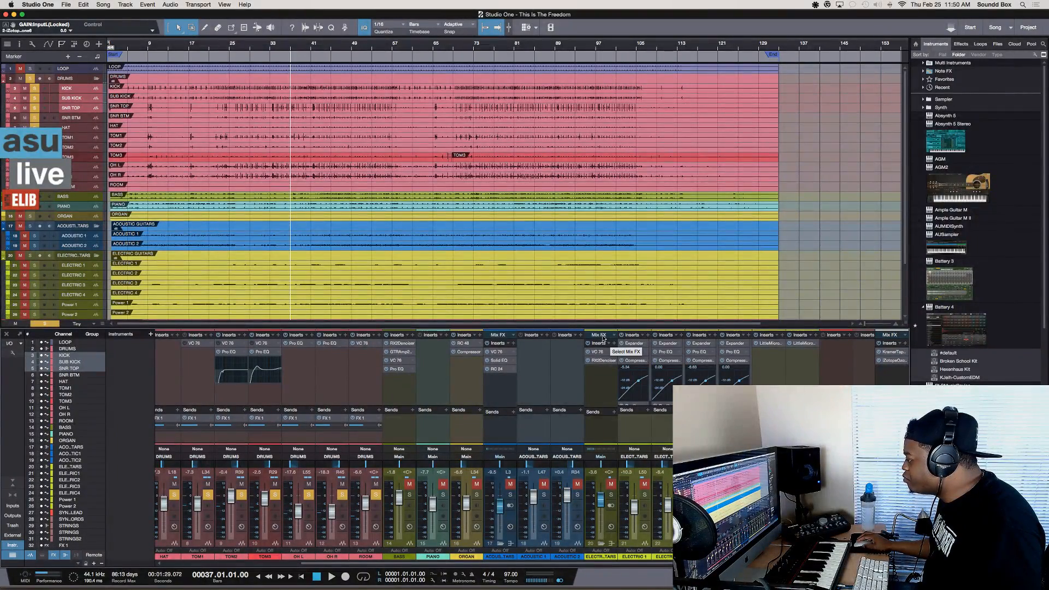
Add Console Shaper as the Mix FX of the DRUMS bus and reposition its window over the arrangement
scroll(602, 339, "left", 6)
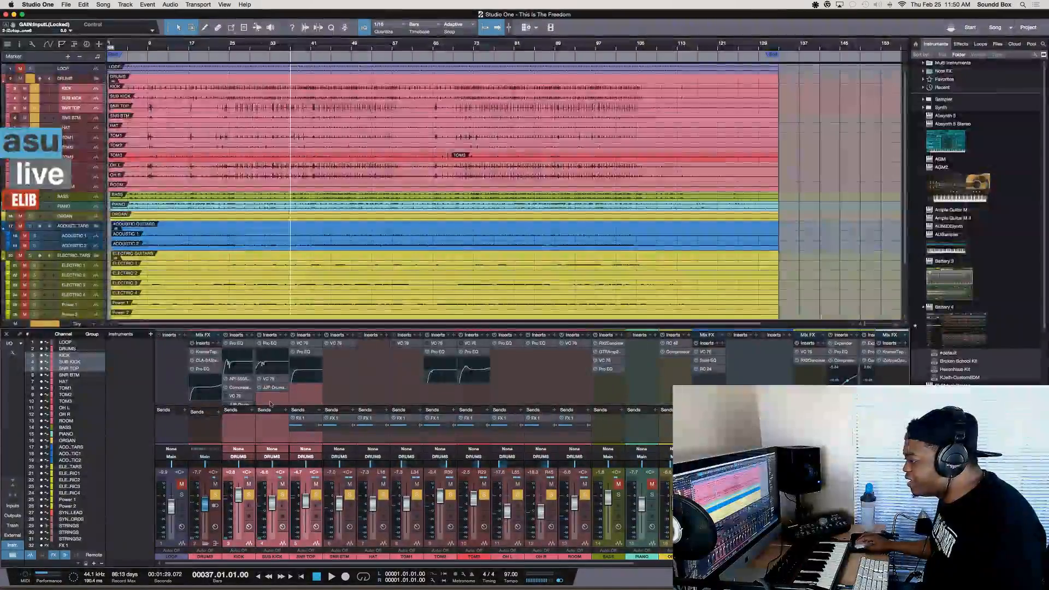
left_click(218, 336)
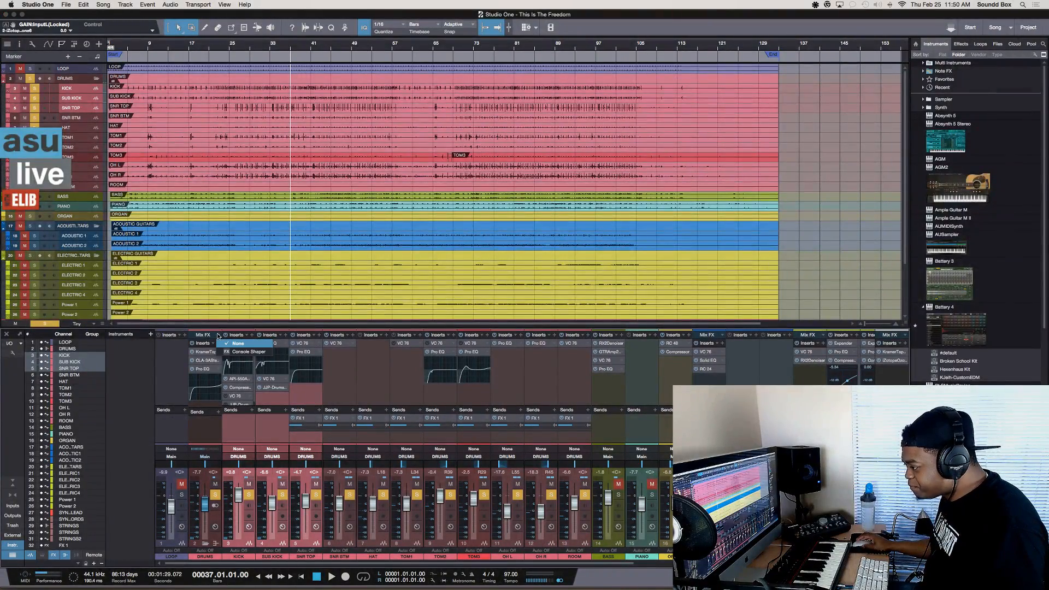
left_click(257, 352)
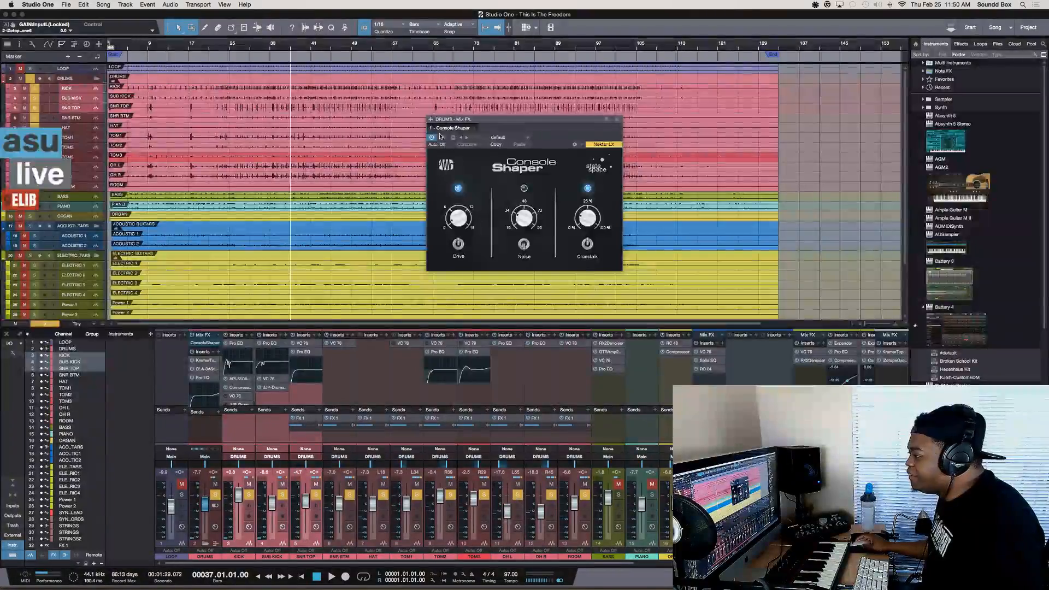
left_click_drag(488, 120, 483, 150)
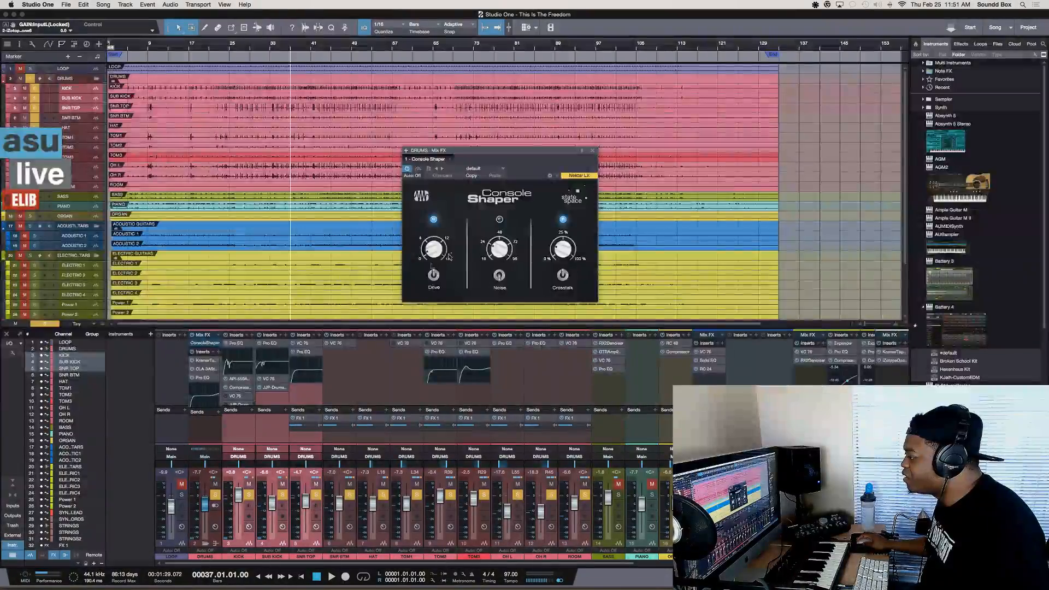
Turn off Crosstalk and Drive in the DRUMS bus's Console Shaper and check its preset list
left_click(561, 275)
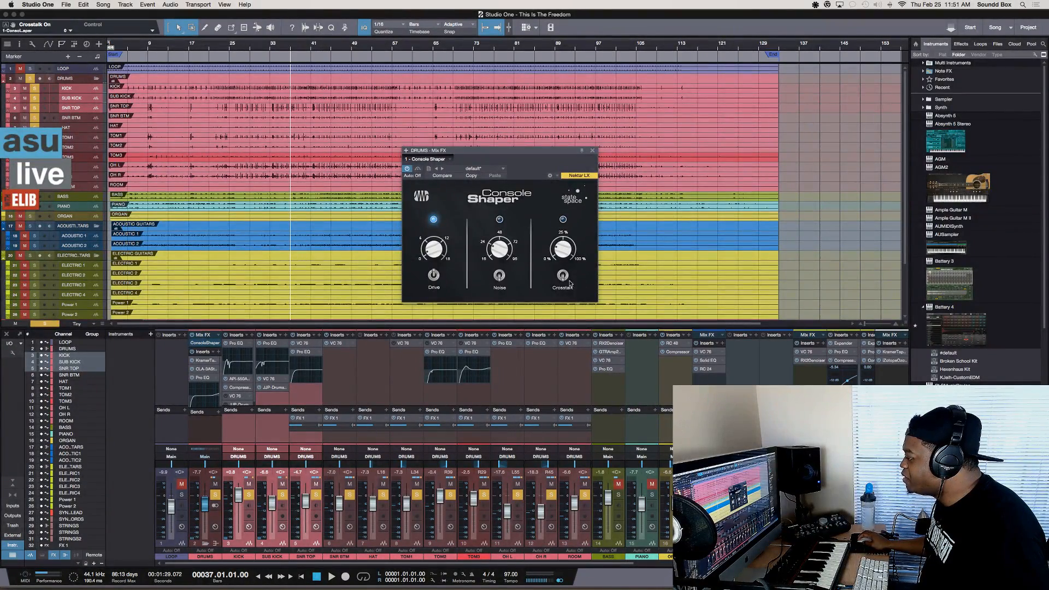
left_click(433, 276)
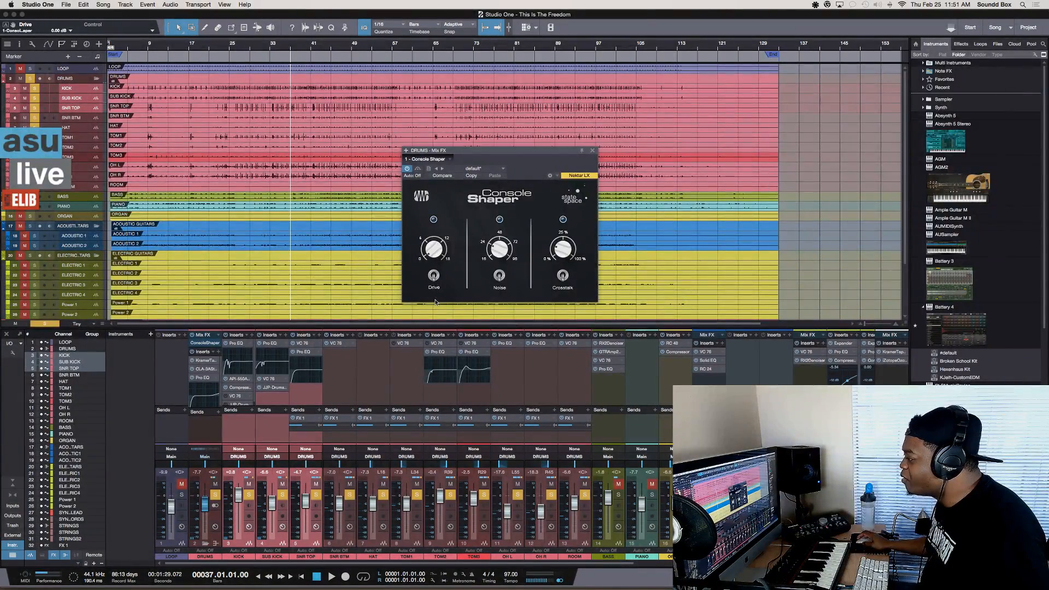
left_click(503, 169)
left_click(519, 170)
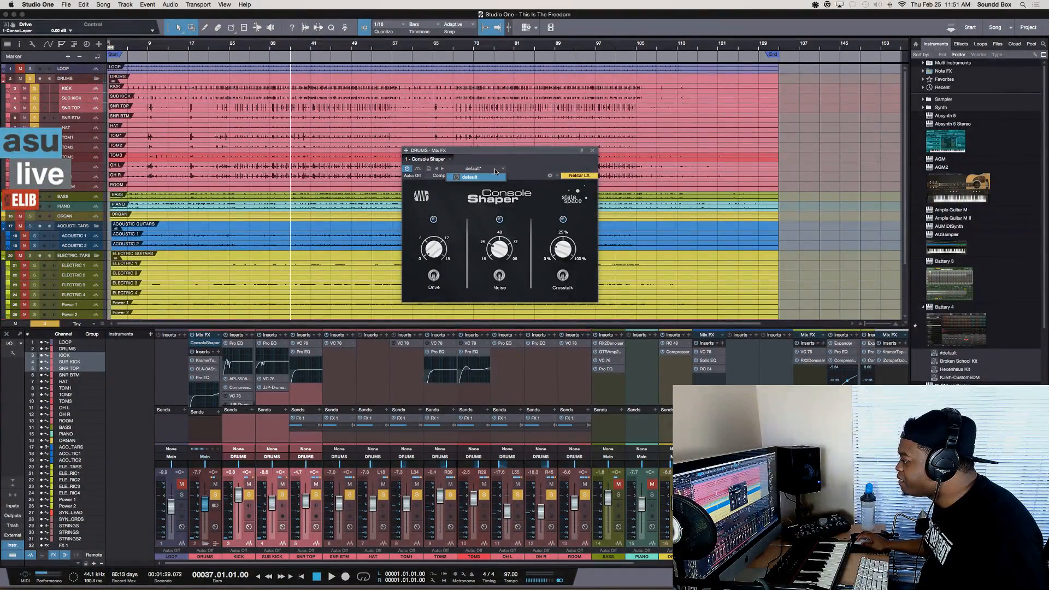
Play the song, turn Drive on in Console Shaper and increase the drive amount while listening
key("space")
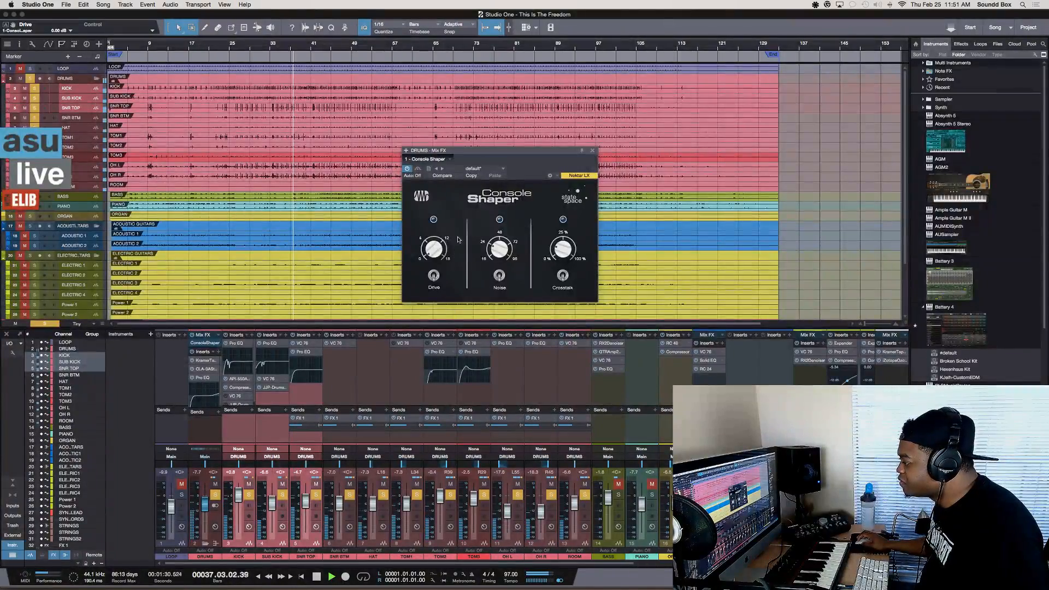
left_click(434, 276)
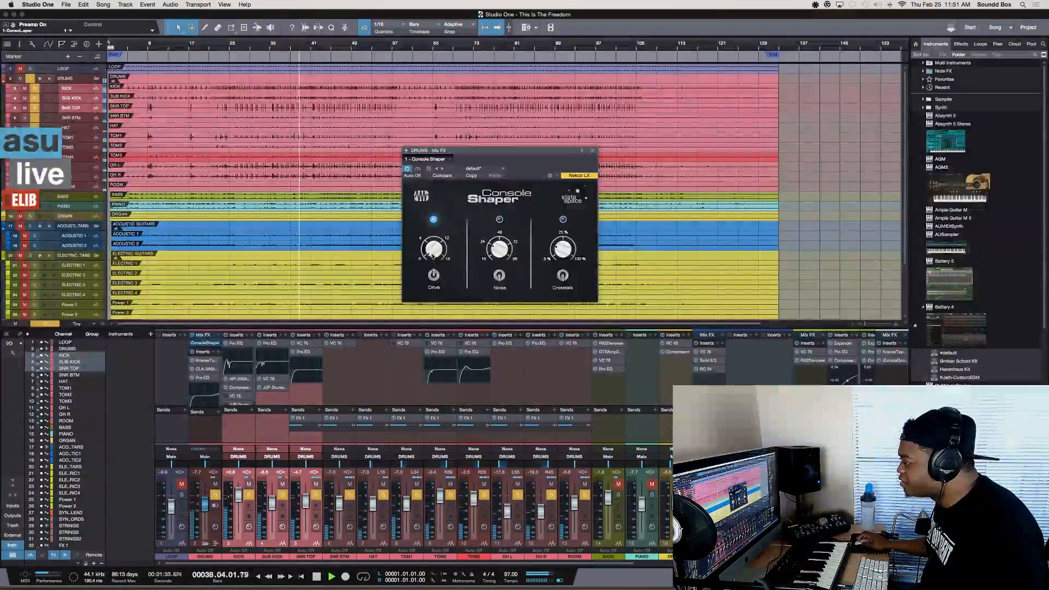
left_click_drag(432, 256, 428, 208)
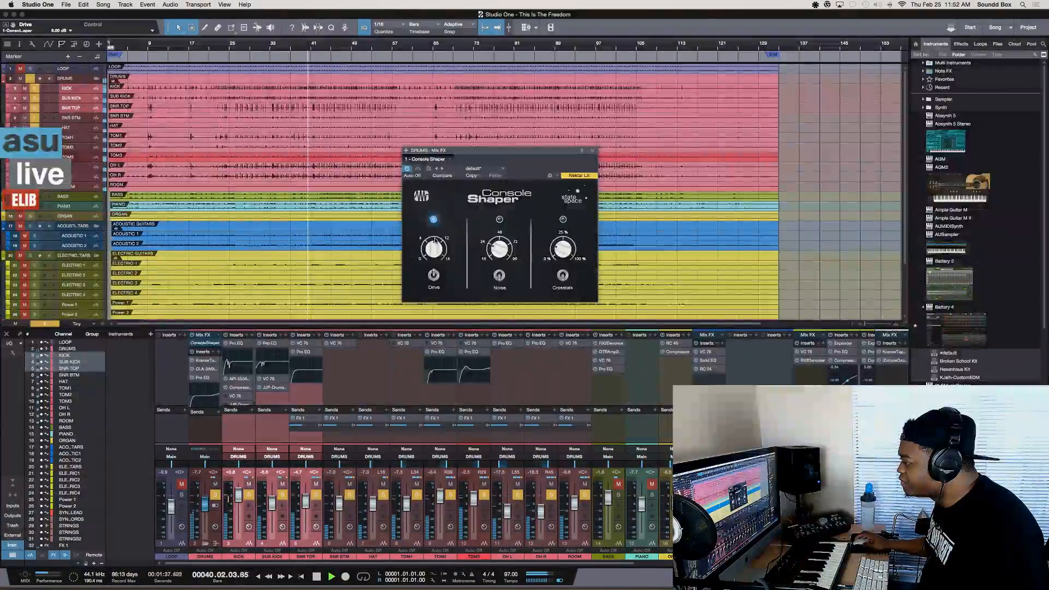
mouse_move(436, 253)
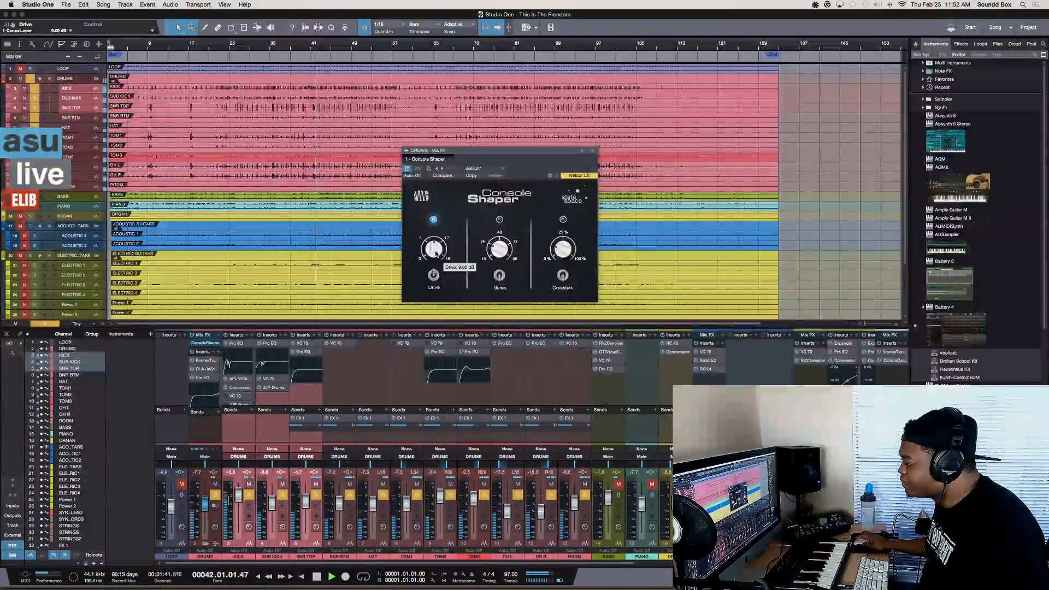
left_click_drag(436, 254, 434, 244)
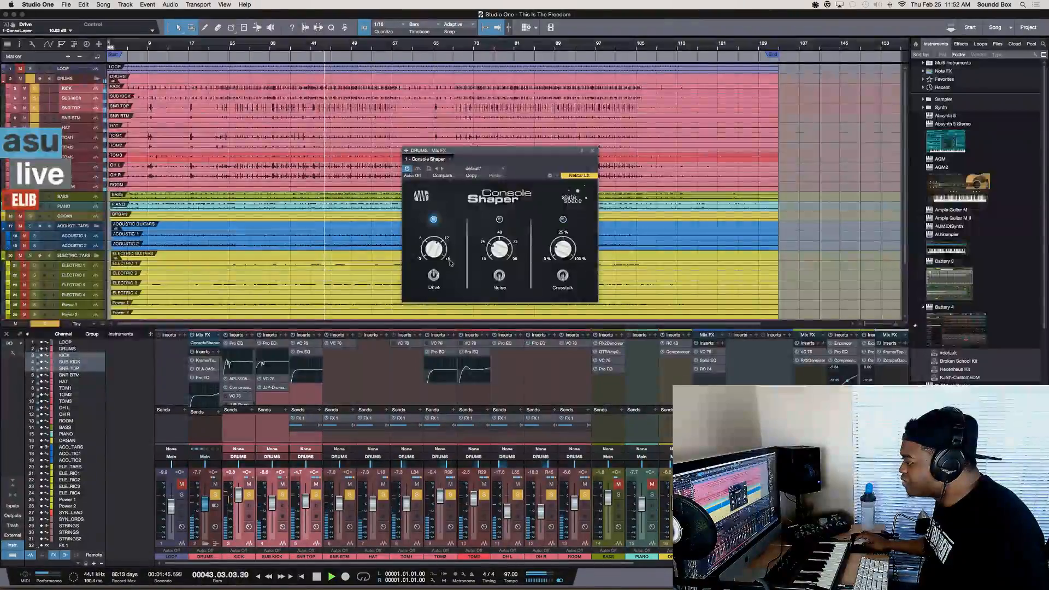
Compare the drums with Drive off and on, leave Drive on, and stop playback
left_click(435, 276)
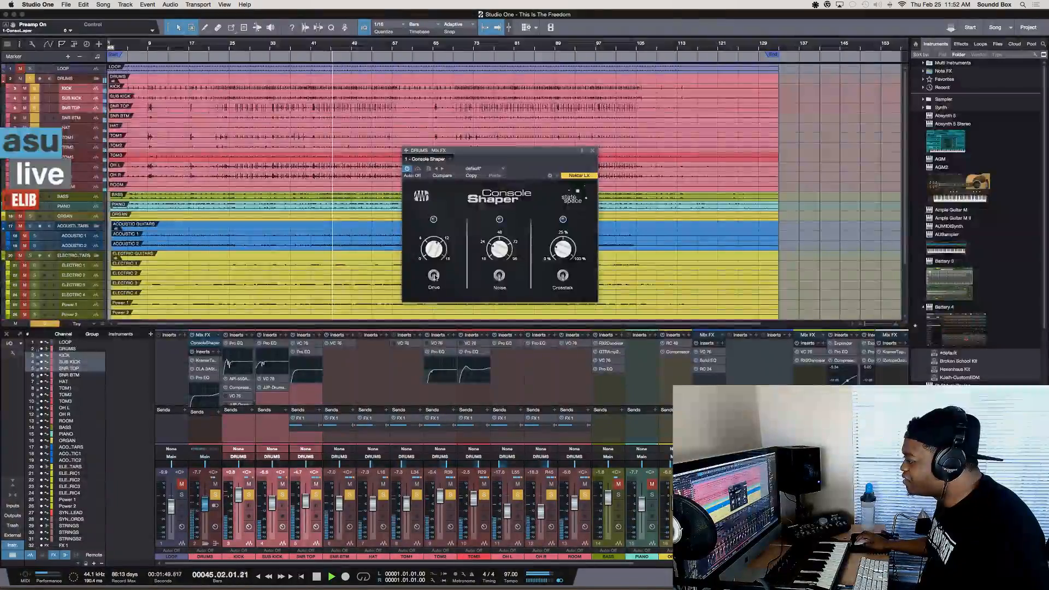
left_click(434, 276)
key("space")
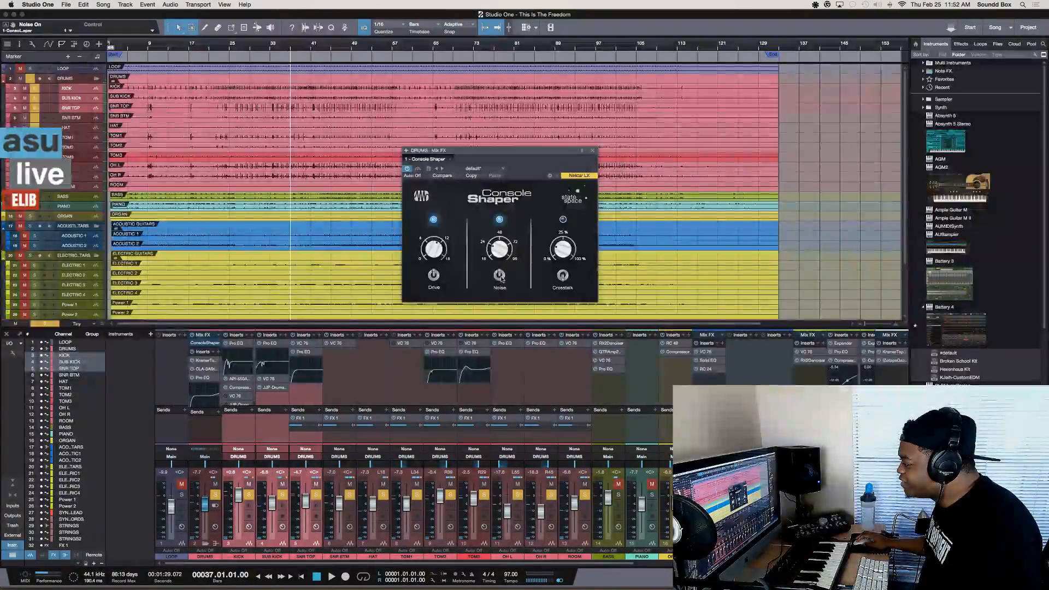
Try switching Noise on and off in the DRUMS bus's Console Shaper
left_click(499, 276)
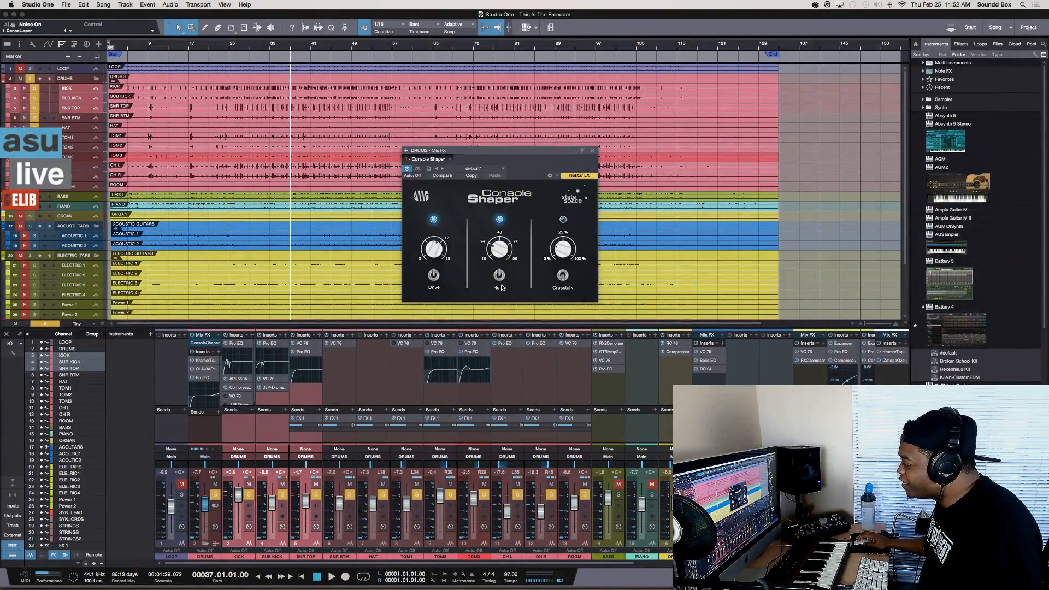
left_click(500, 276)
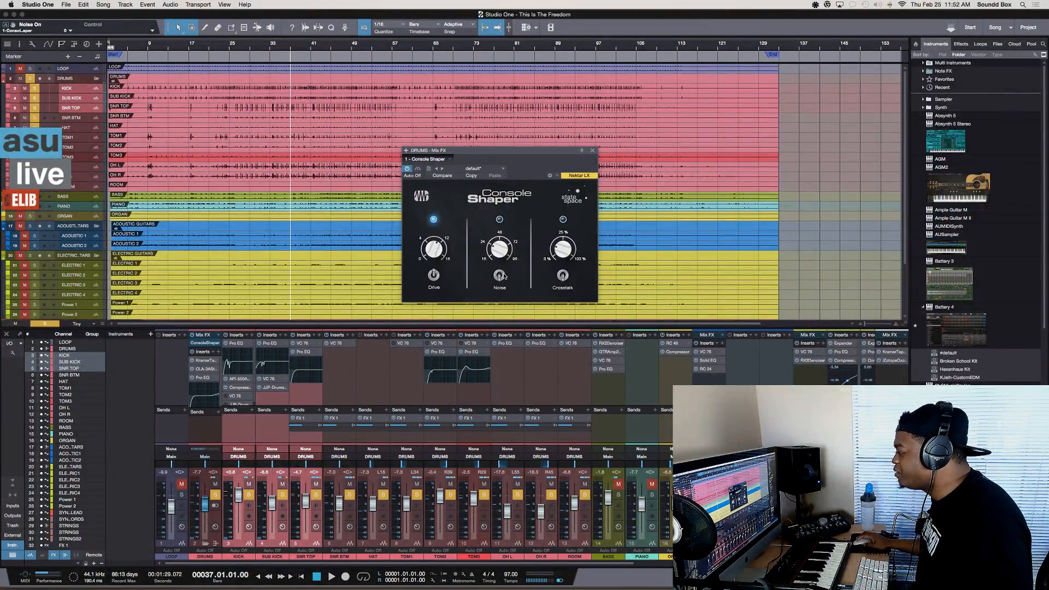
left_click(499, 276)
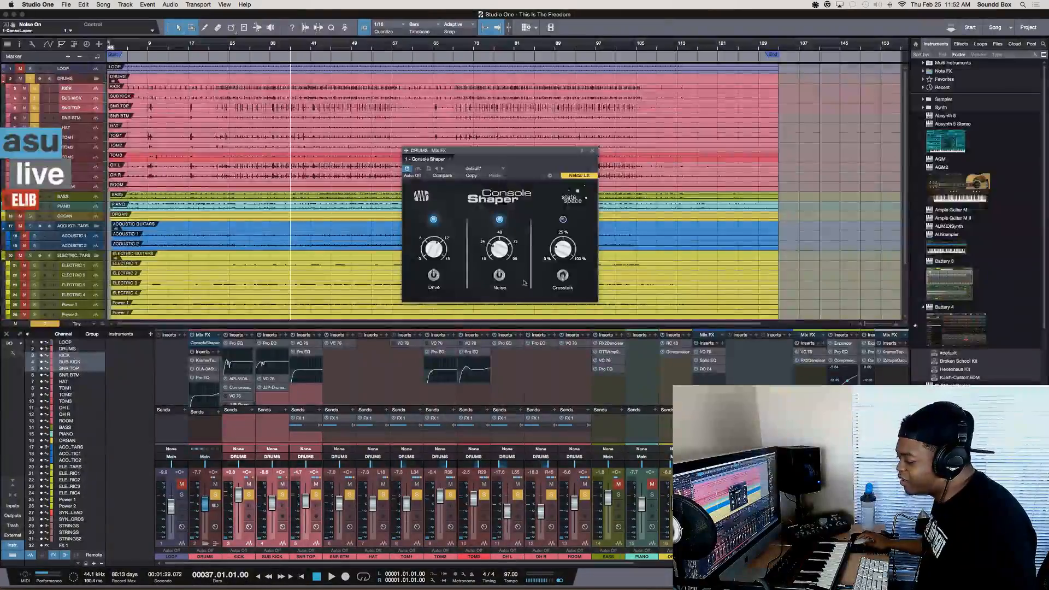
left_click(499, 276)
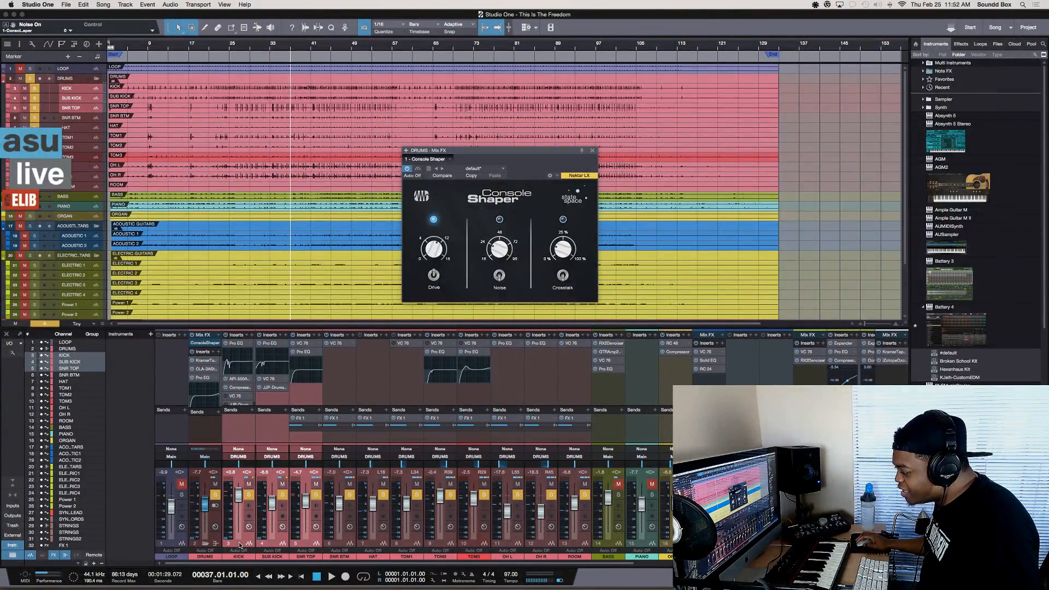
View the insert effects of the TOM2, OH L, TOM1 and DRUMS channels in turn
left_click(443, 542)
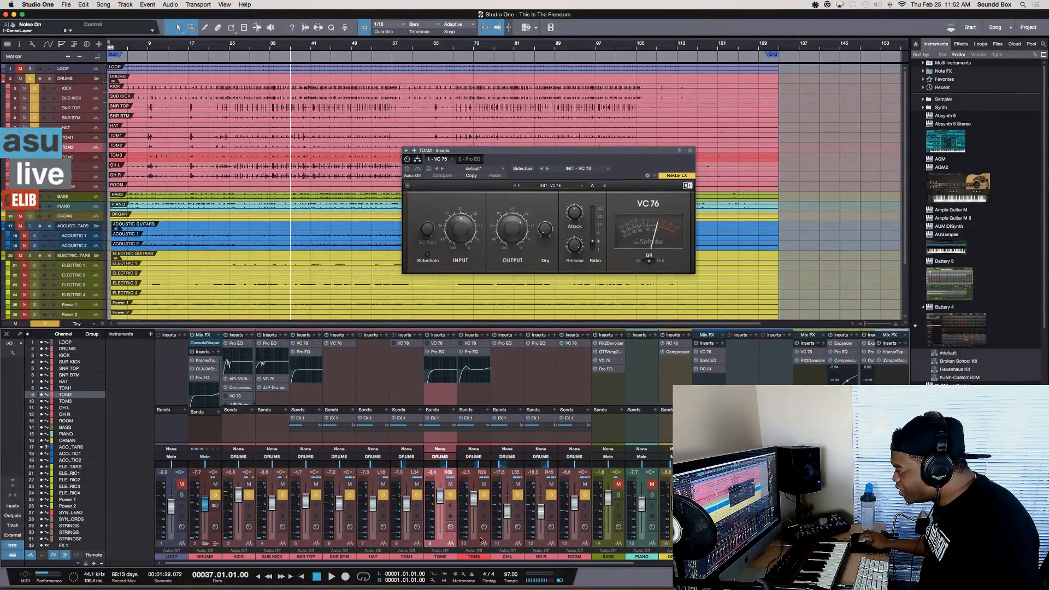
left_click(514, 542)
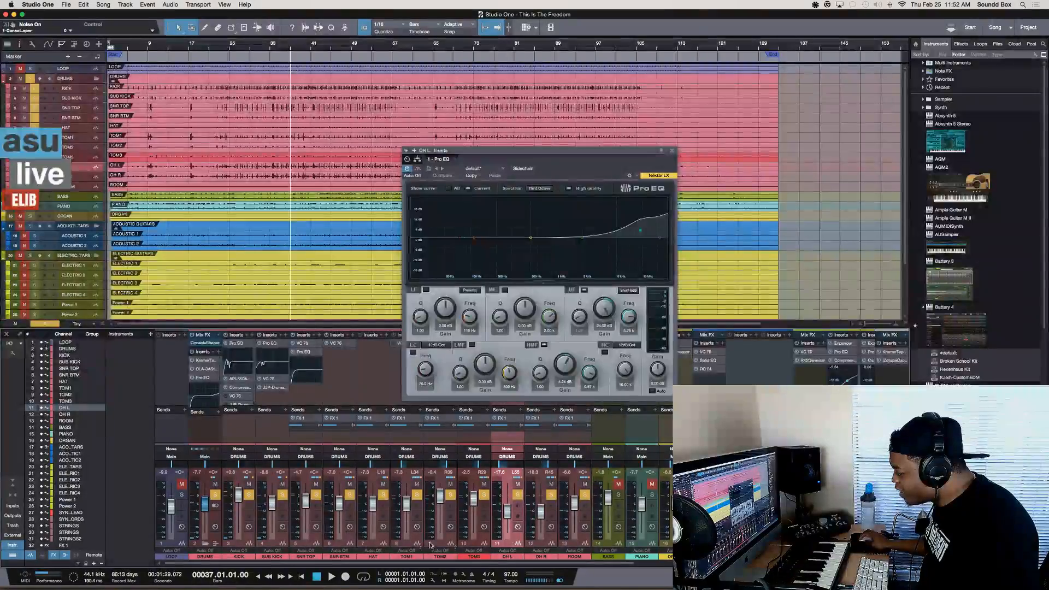
left_click(412, 540)
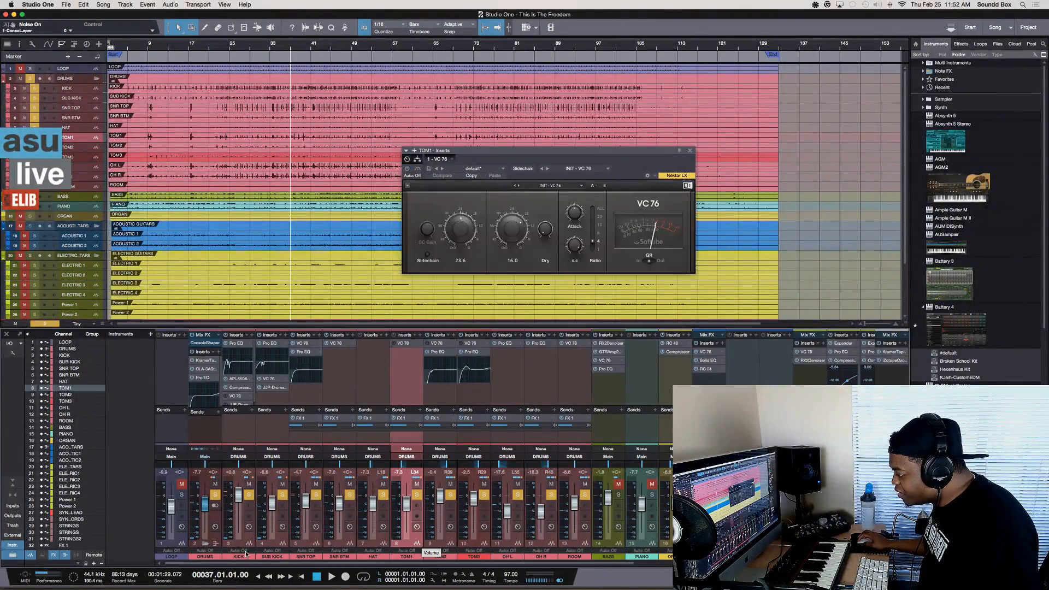
left_click(216, 540)
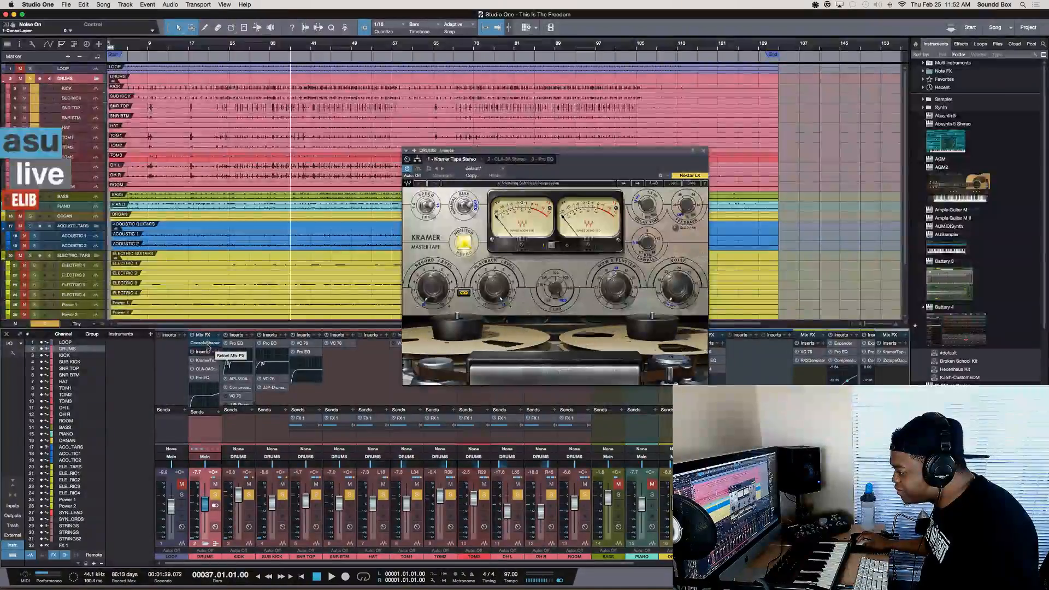
Reopen the DRUMS bus's Console Shaper to turn Noise on, and collapse the DRUMS folder so its individual drum channels are hidden
left_click(208, 344)
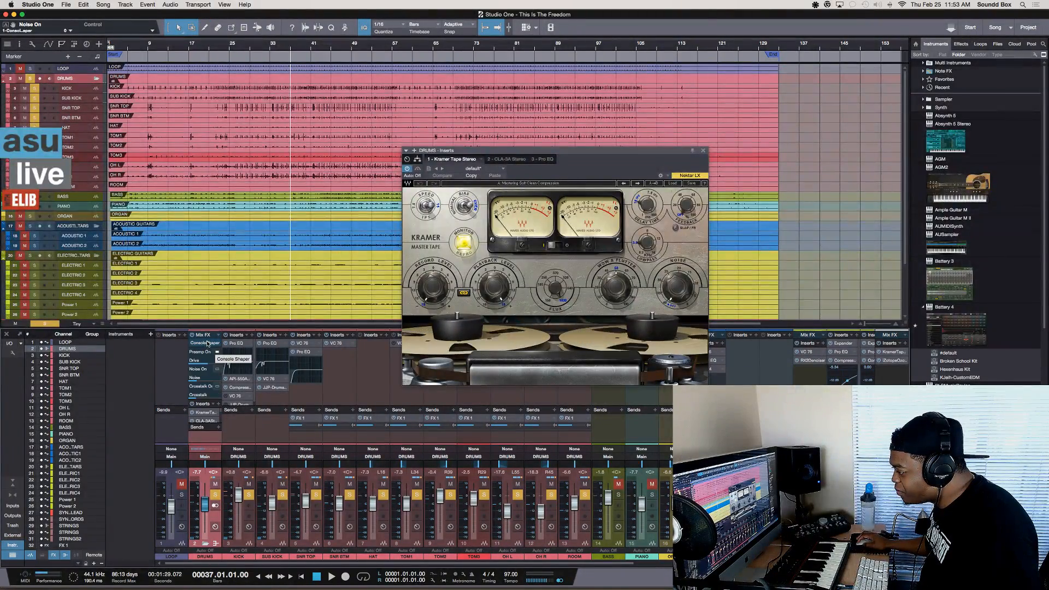
double_click(209, 344)
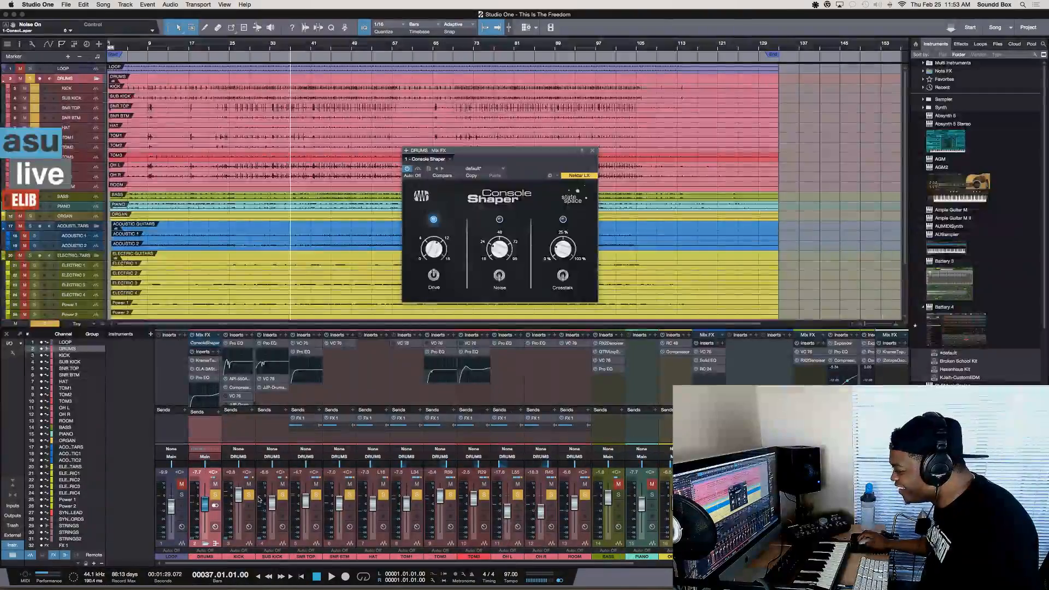
left_click(499, 275)
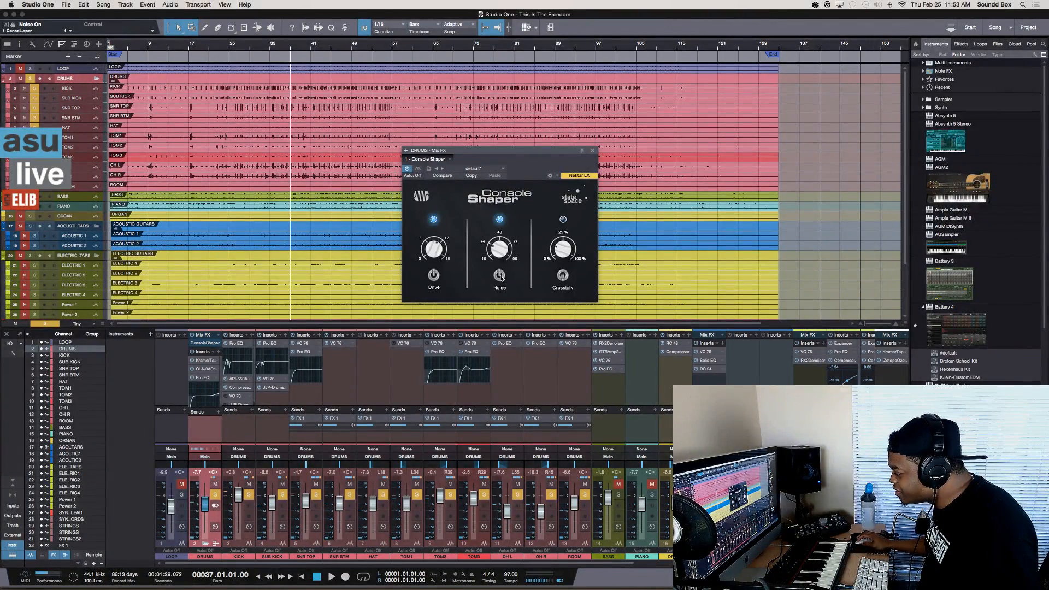
left_click(206, 544)
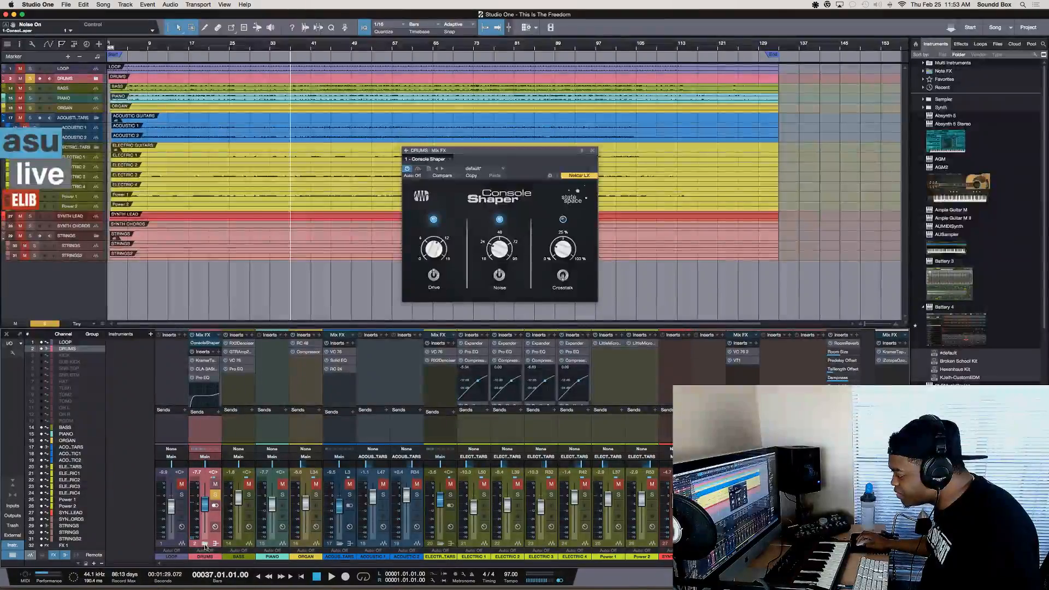
Expand the DRUMS folder in the mixer so its individual drum channels are shown
left_click(204, 544)
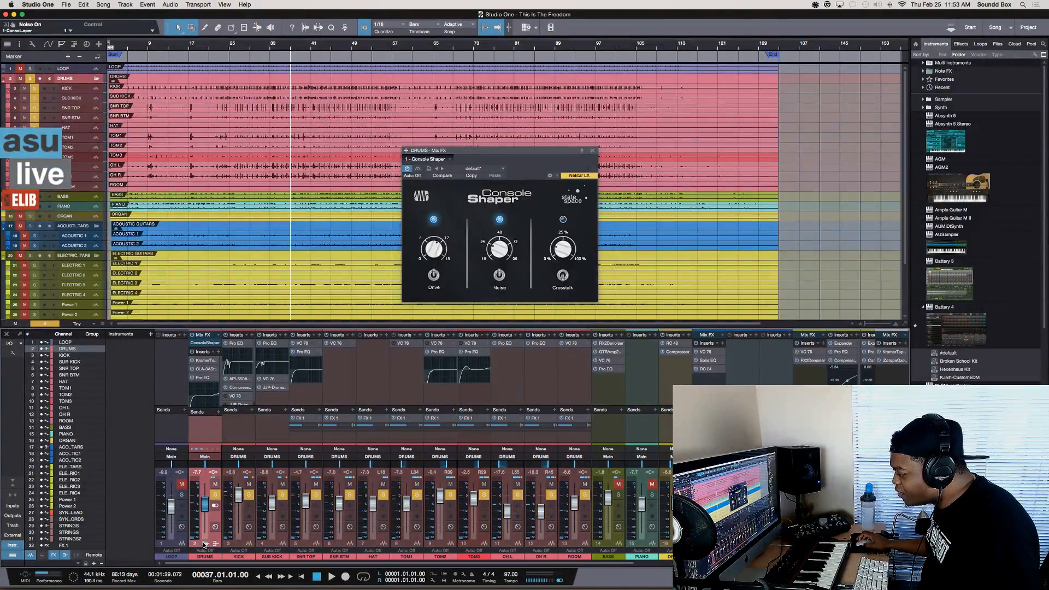
left_click(205, 543)
left_click(205, 544)
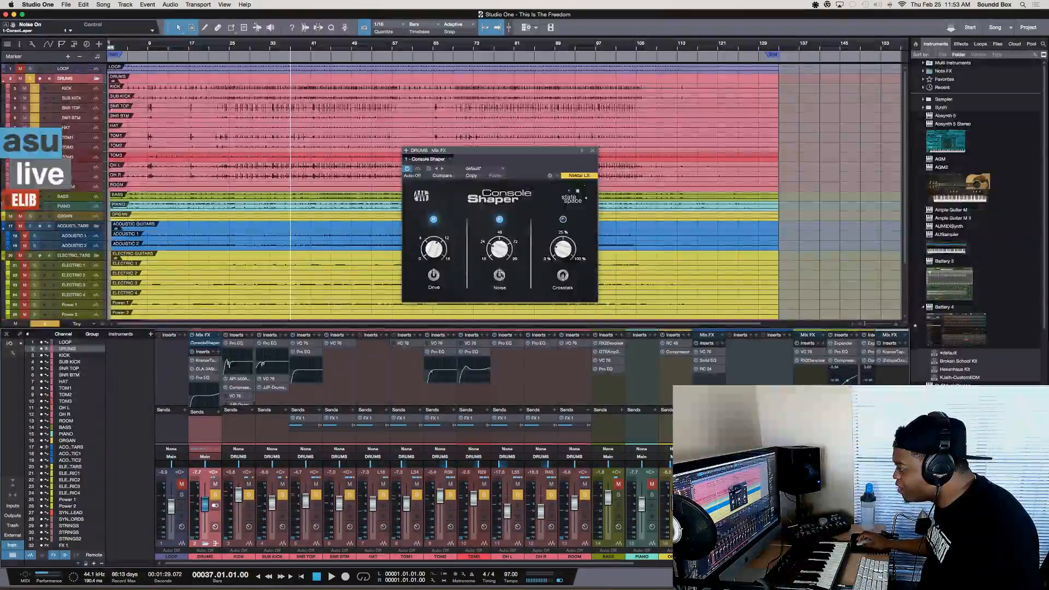
Try the Noise amount higher and lower in the DRUMS bus's Console Shaper, and switch Noise off
left_click_drag(495, 261, 494, 181)
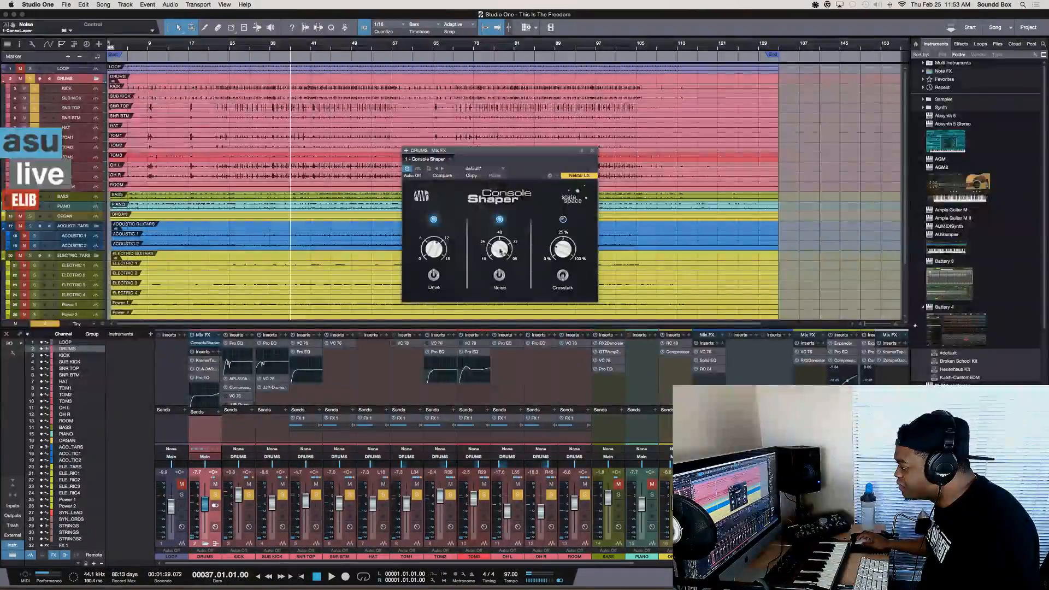
mouse_move(498, 250)
left_mouse_down()
mouse_move(497, 277)
mouse_move(496, 267)
left_mouse_up()
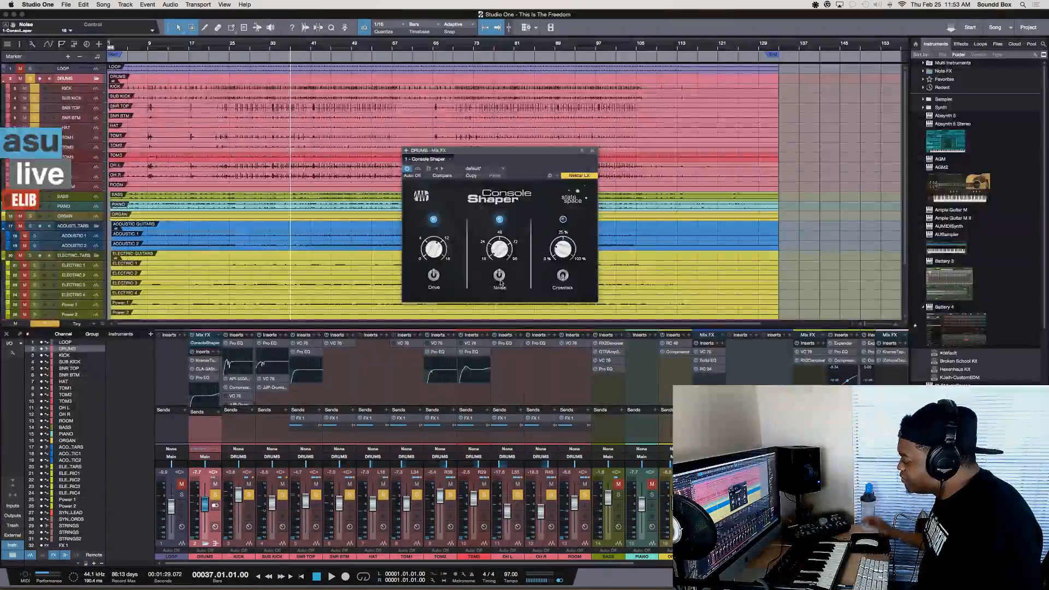
left_click(500, 275)
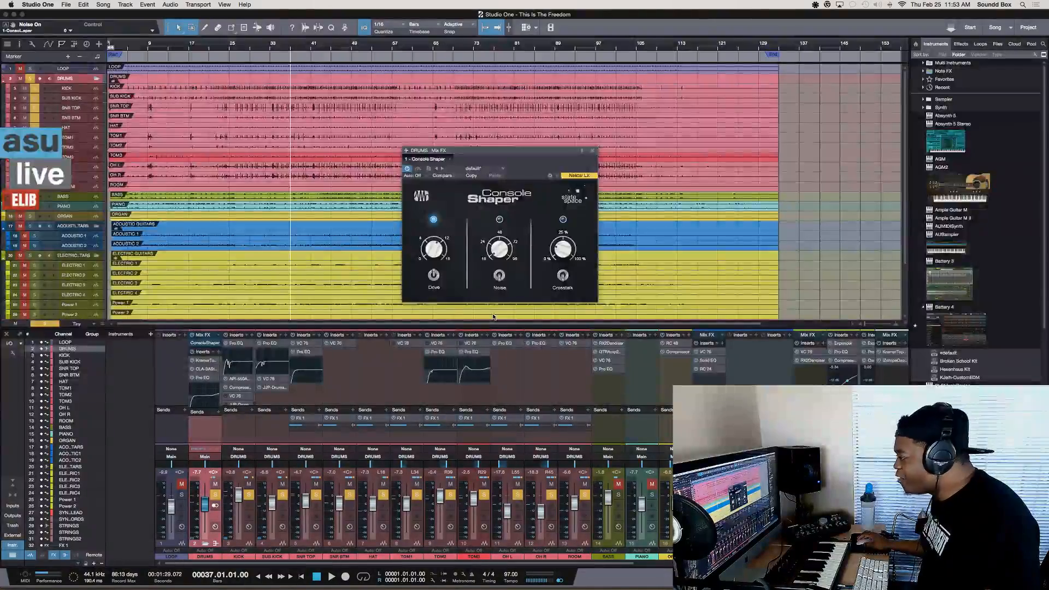
Switch Crosstalk on in the Console Shaper and solo the SNR TOP channel instead of the whole DRUMS bus
left_click(563, 276)
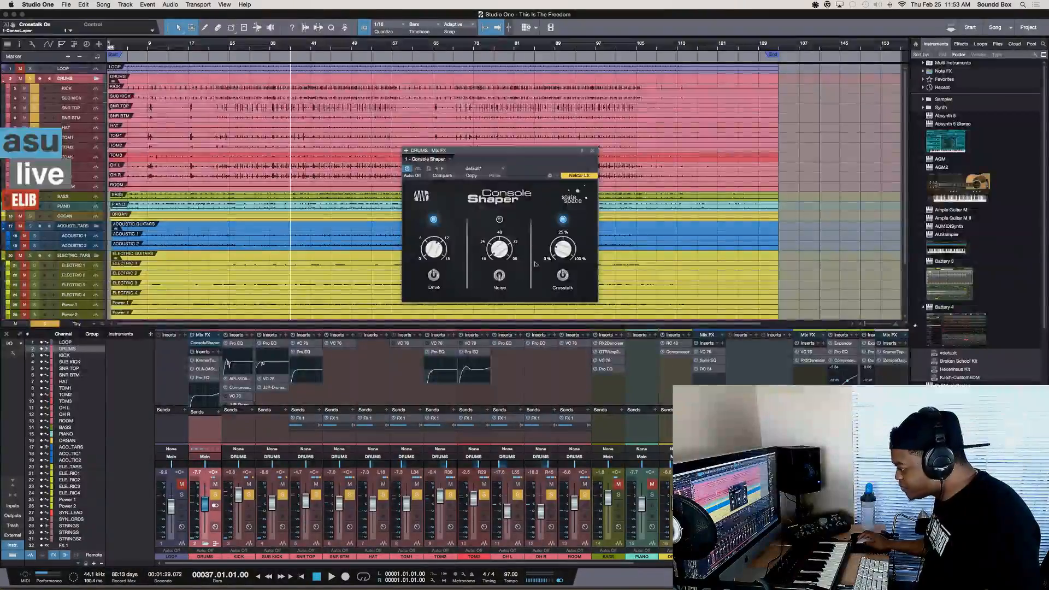
left_click(215, 494)
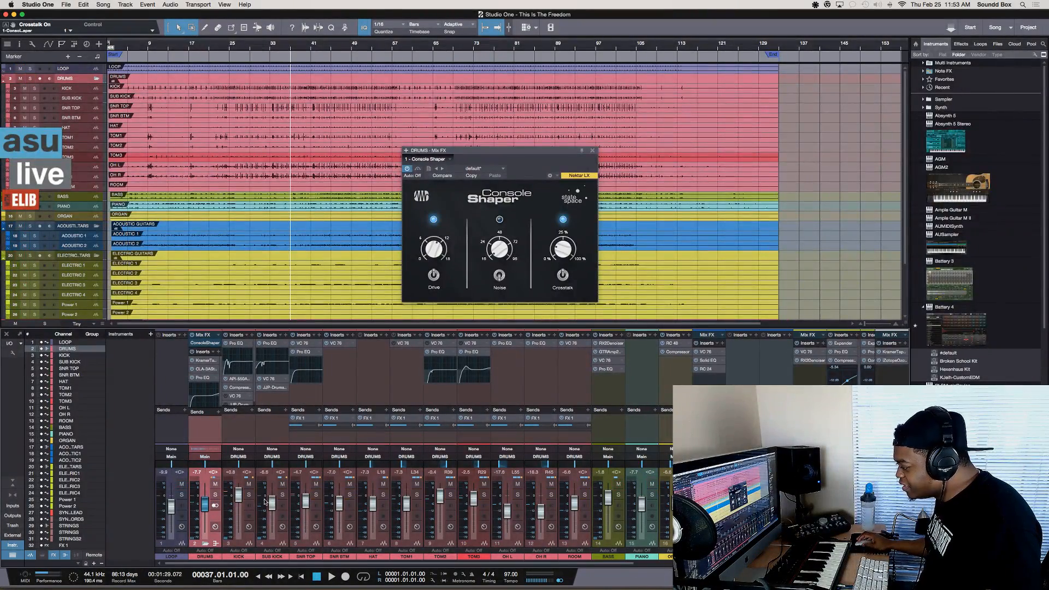
left_click(316, 495)
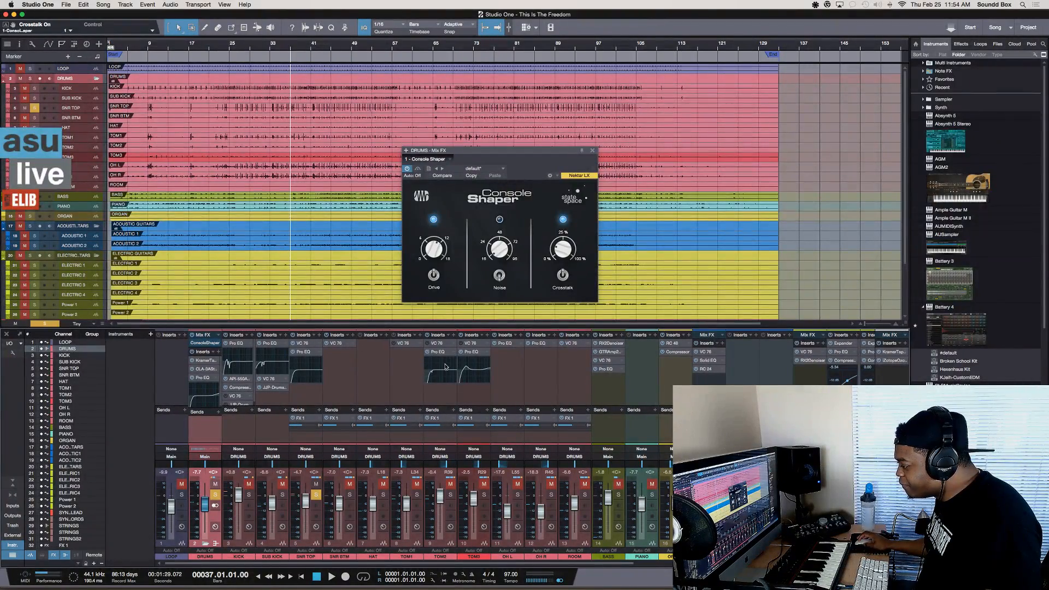
Audition the soloed snare top while raising Crosstalk, stop playback, and turn Crosstalk back down to its minimum and off
mouse_move(295, 488)
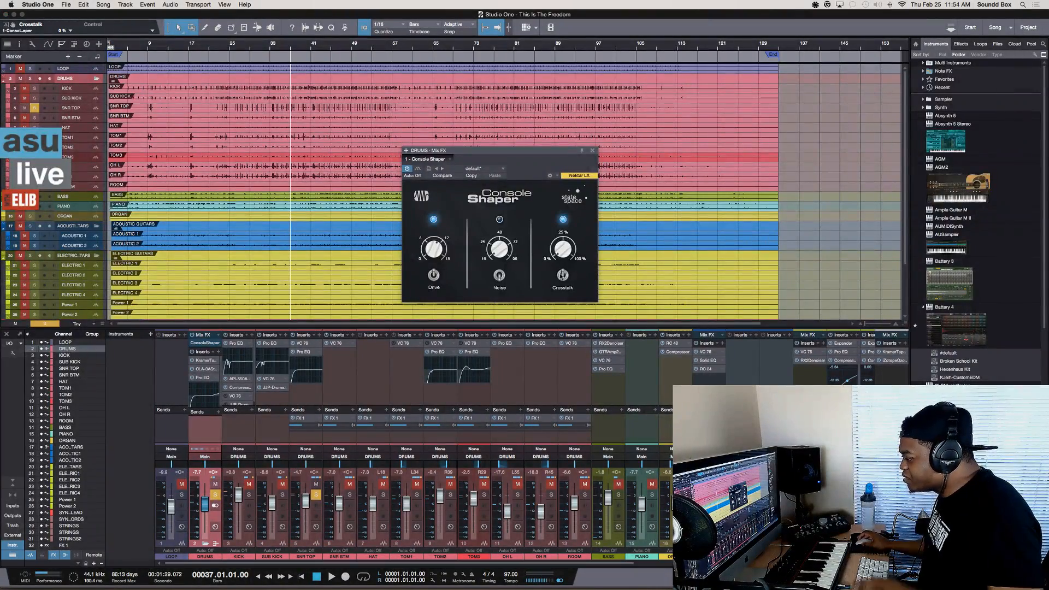
key("space")
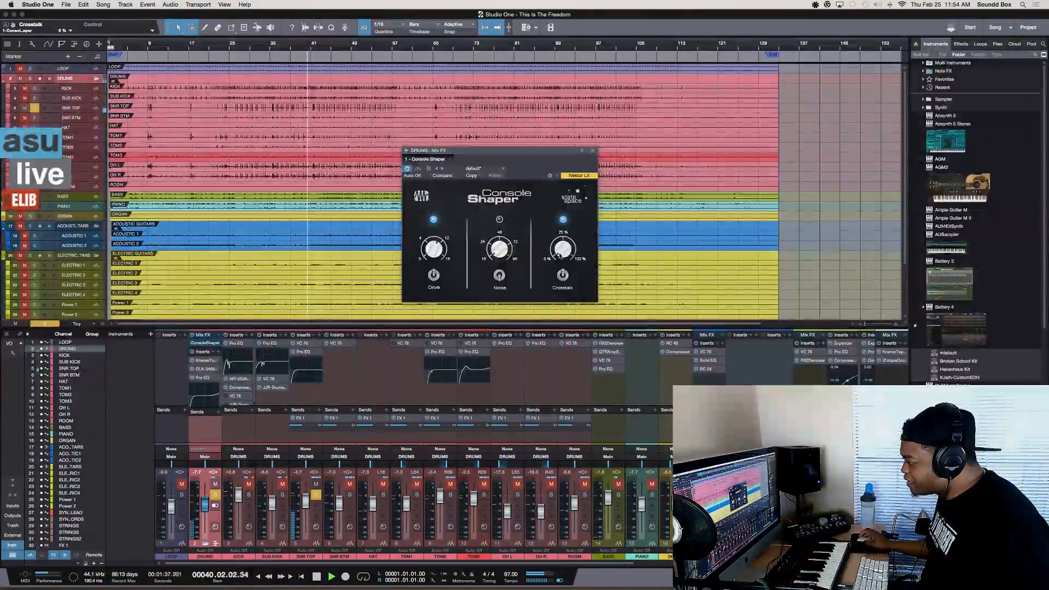
left_click_drag(562, 250, 562, 170)
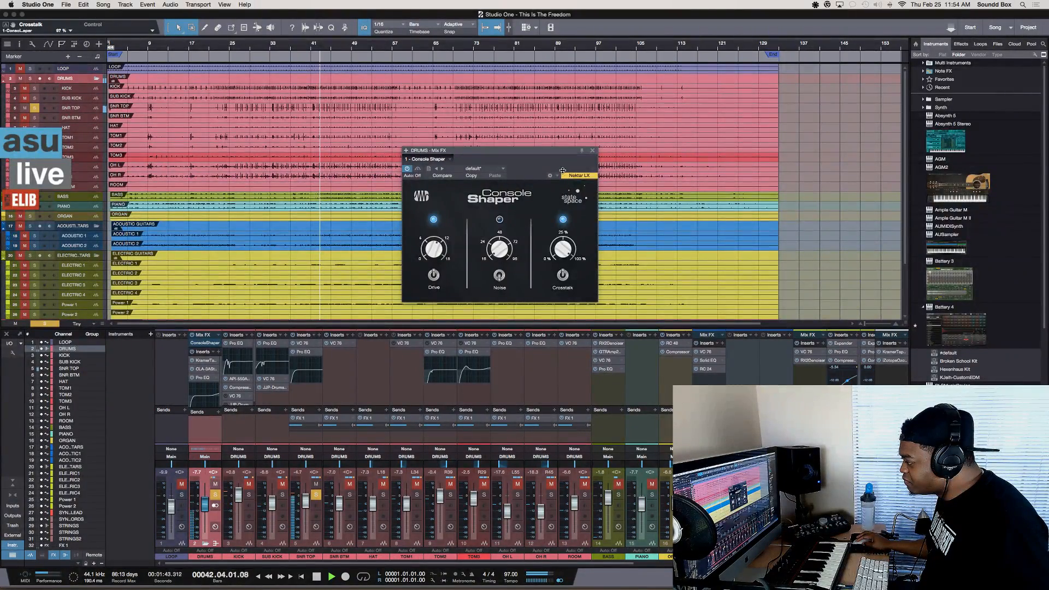
key("space")
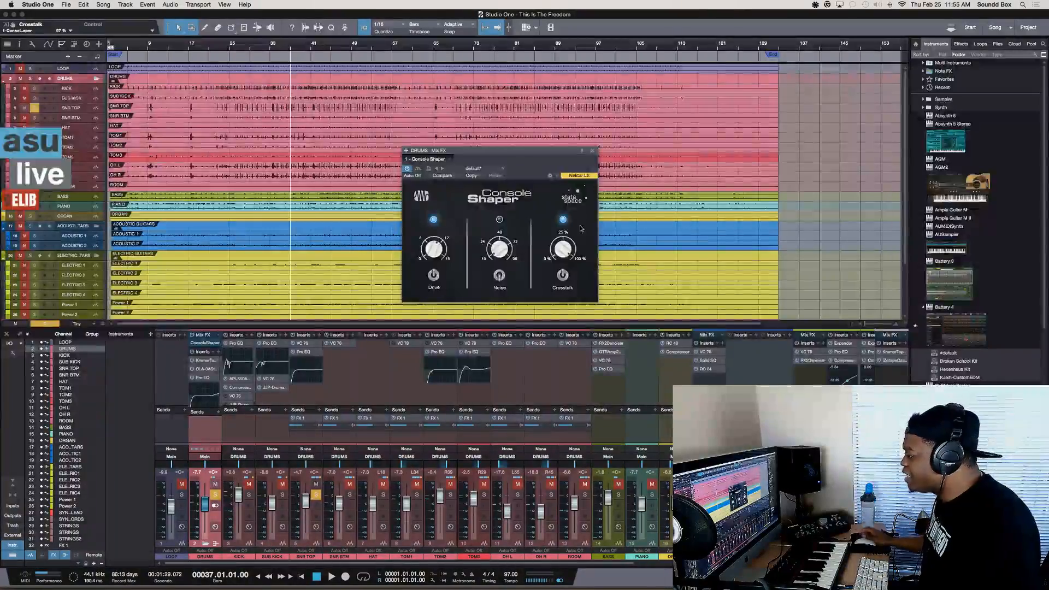
left_click_drag(562, 246, 560, 328)
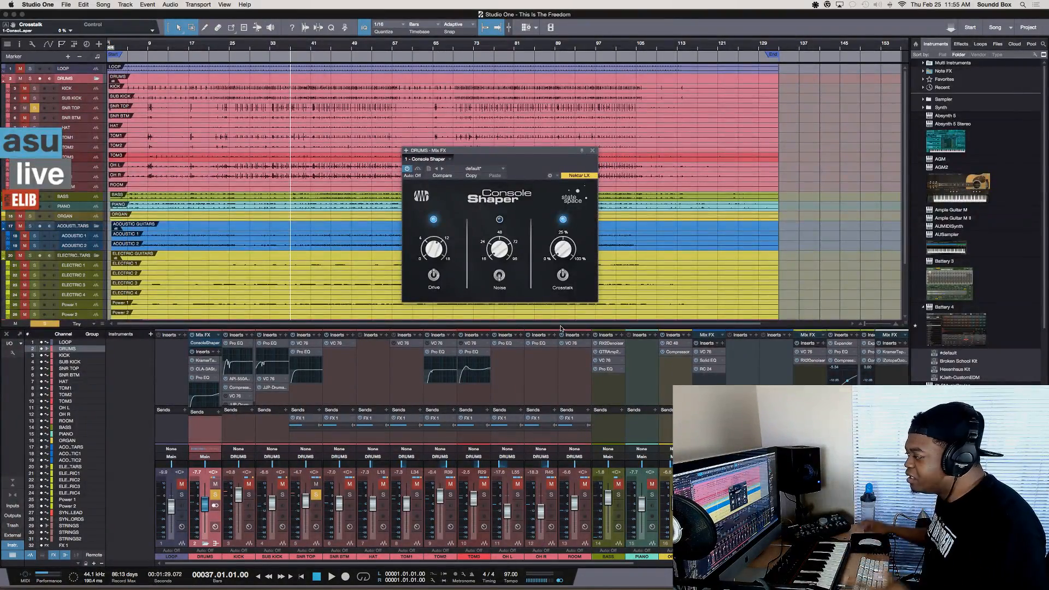
left_click(563, 275)
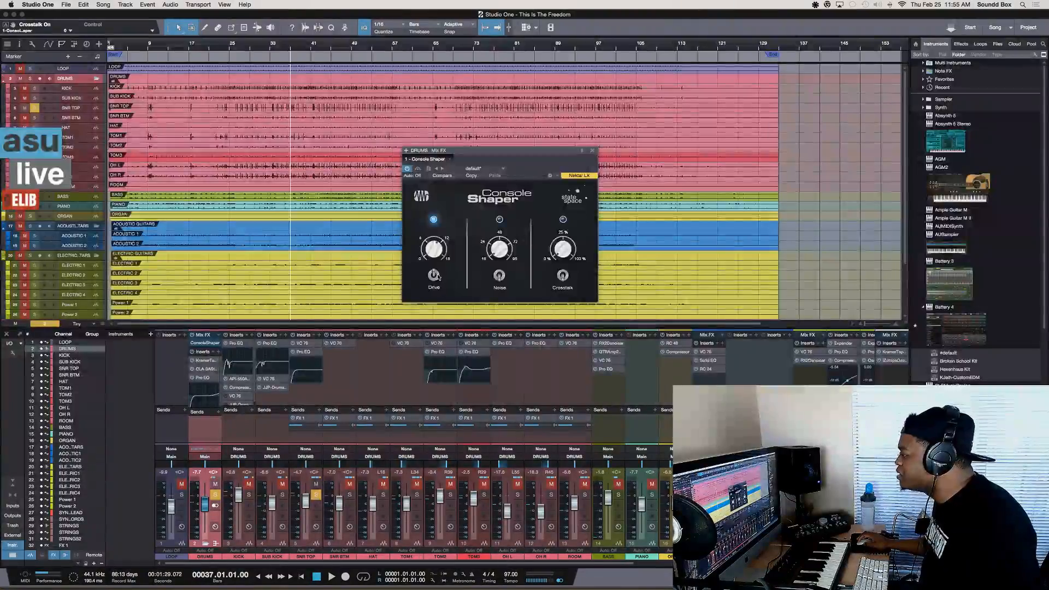
Solo the whole DRUMS bus during playback, compare the drums with Drive off and on, and stop playback with Drive on
key("space")
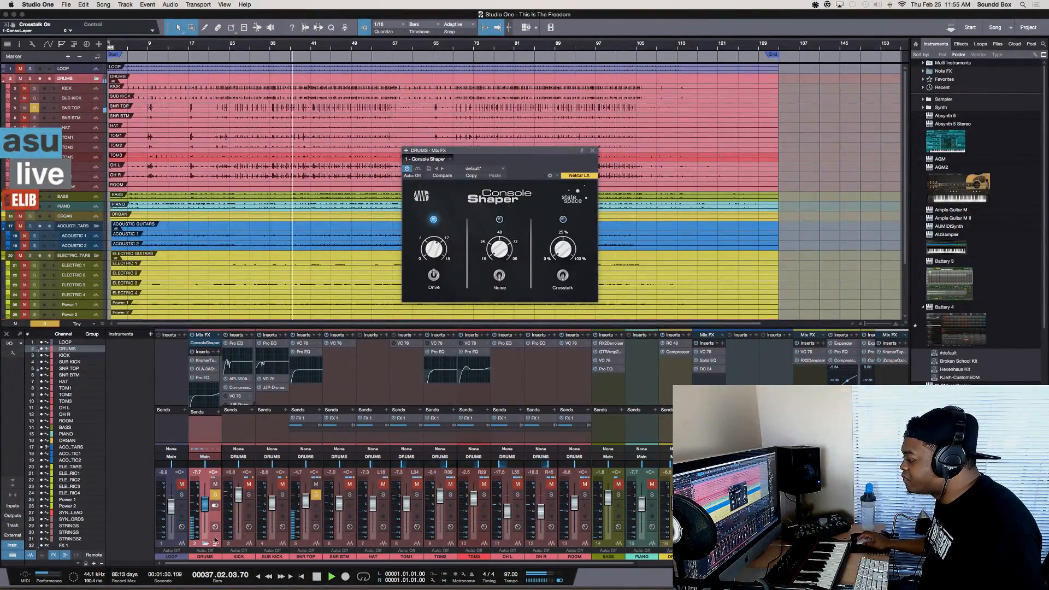
left_click(215, 495)
left_click(215, 495)
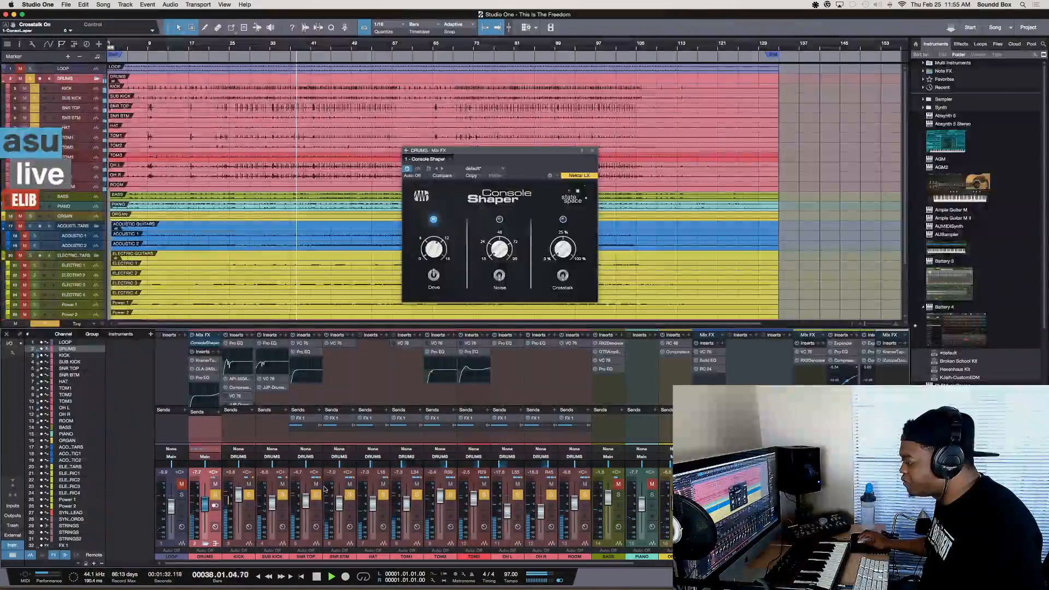
left_click(433, 275)
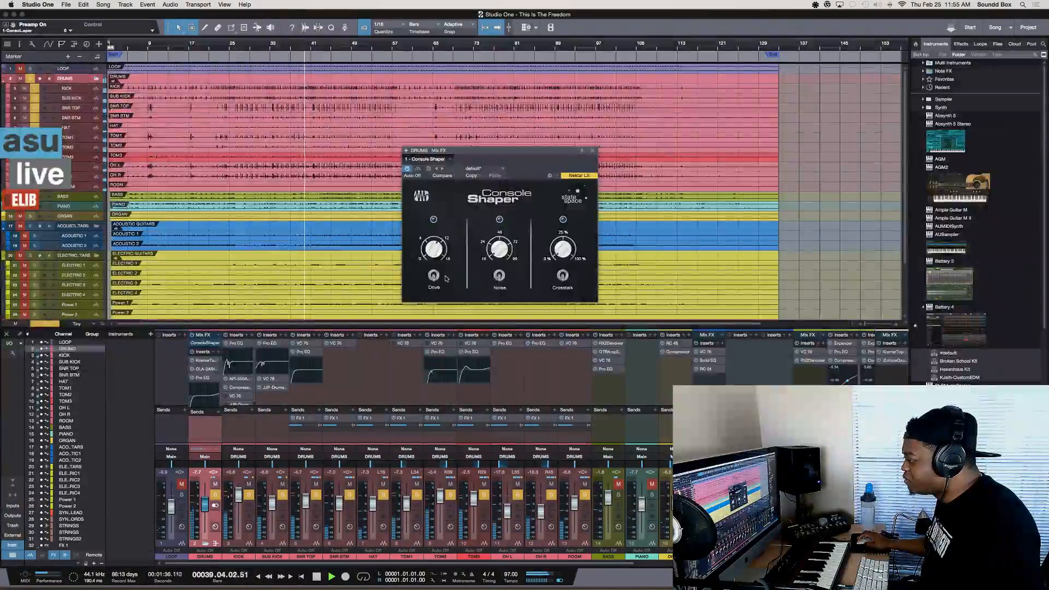
left_click(434, 275)
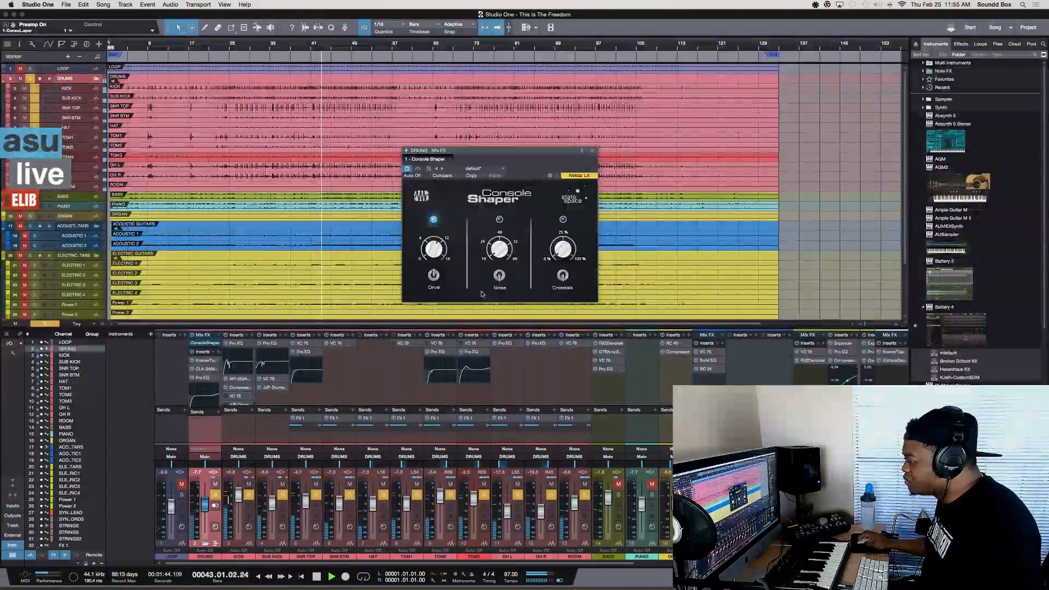
key("space")
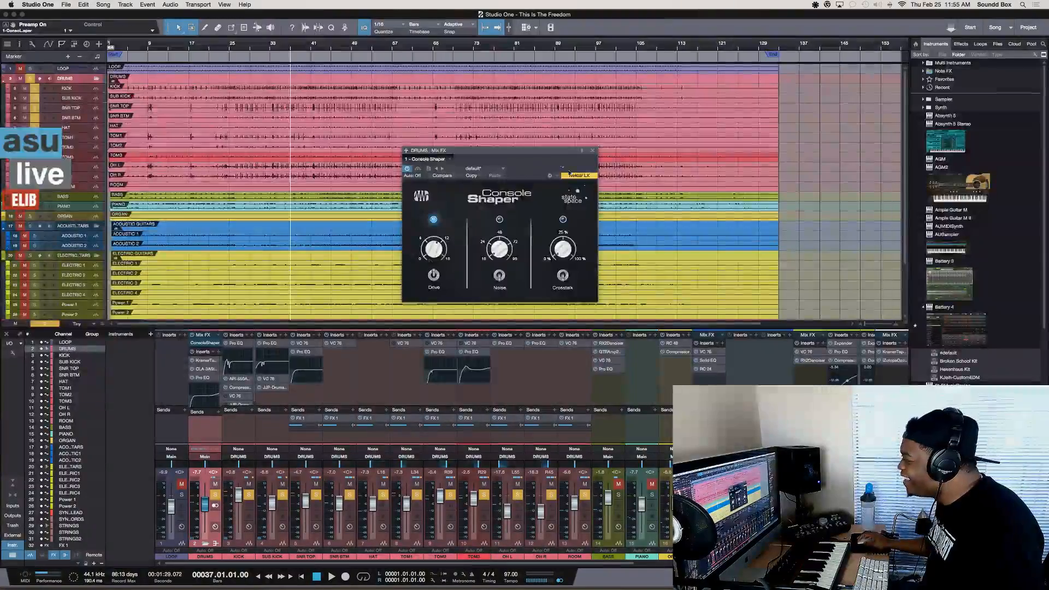
Lower the DRUMS bus volume to -8.3 dB during playback, switch the Console Shaper's Drive off, and stop playback
left_click_drag(552, 153, 507, 152)
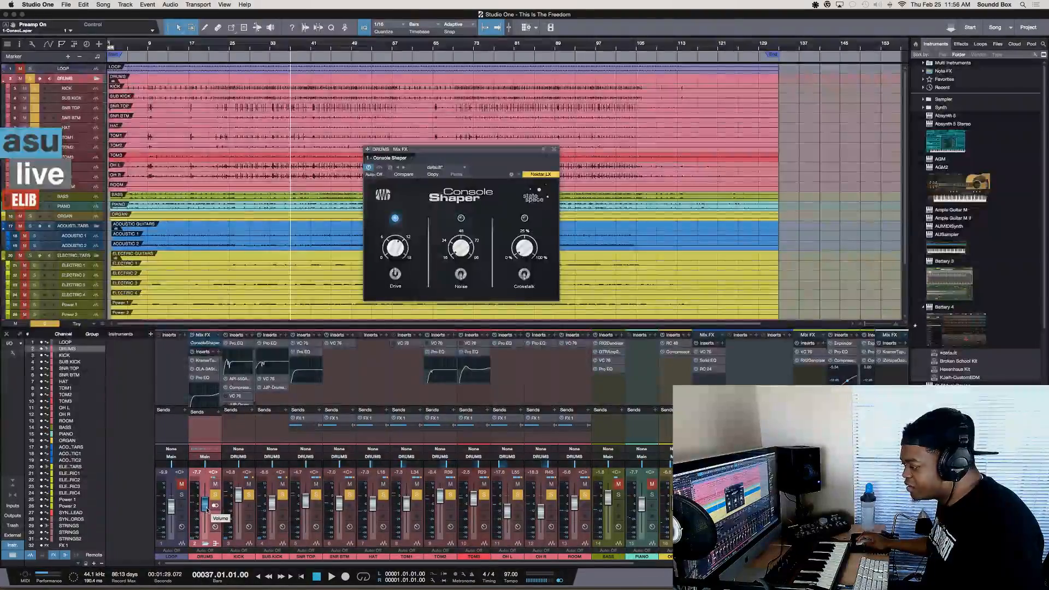
left_click_drag(205, 505, 207, 512)
key("space")
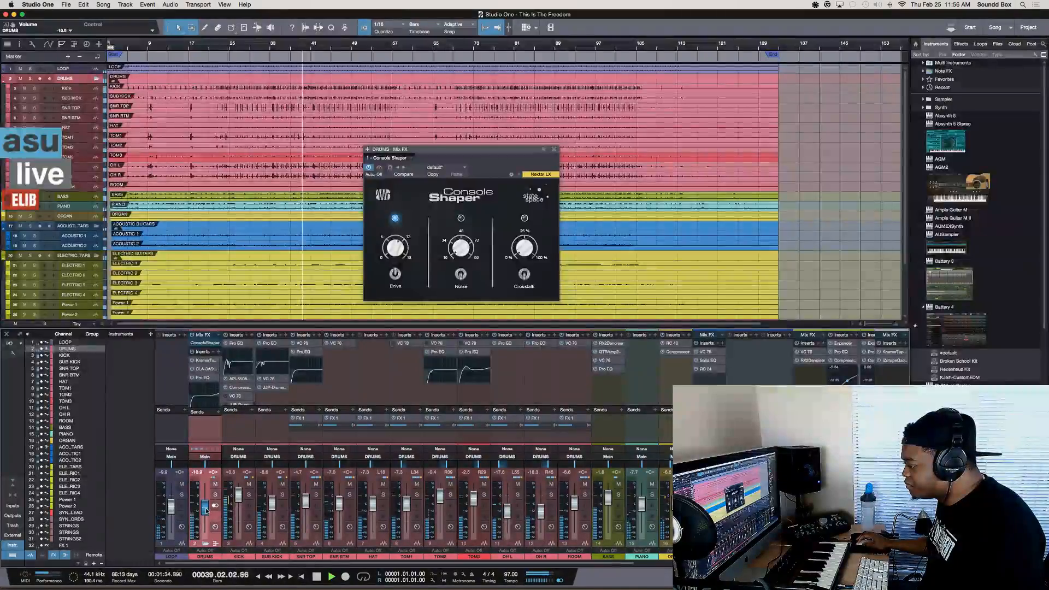
left_click_drag(206, 511, 206, 507)
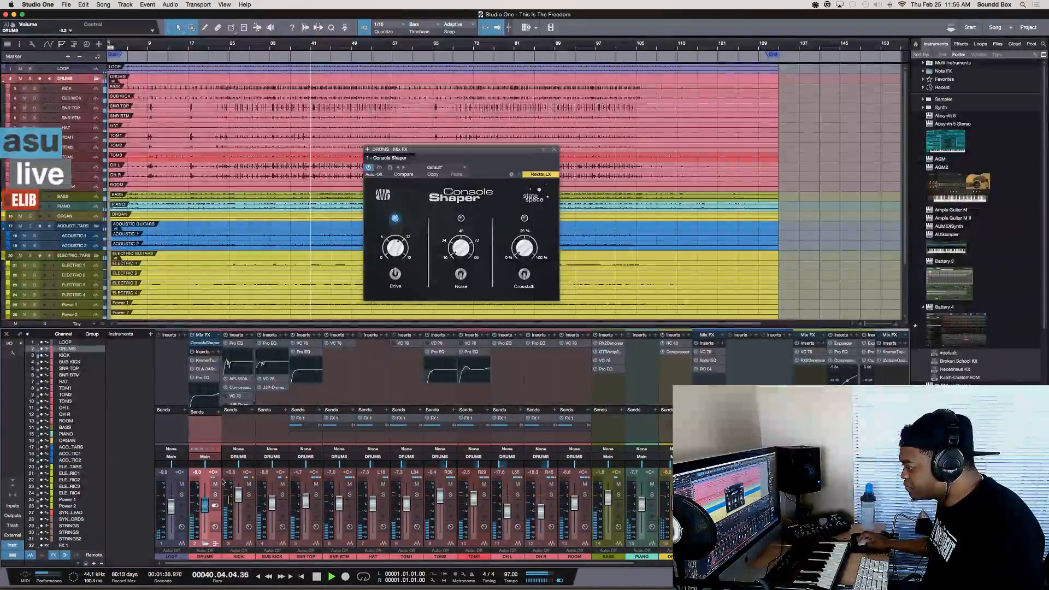
left_click(395, 275)
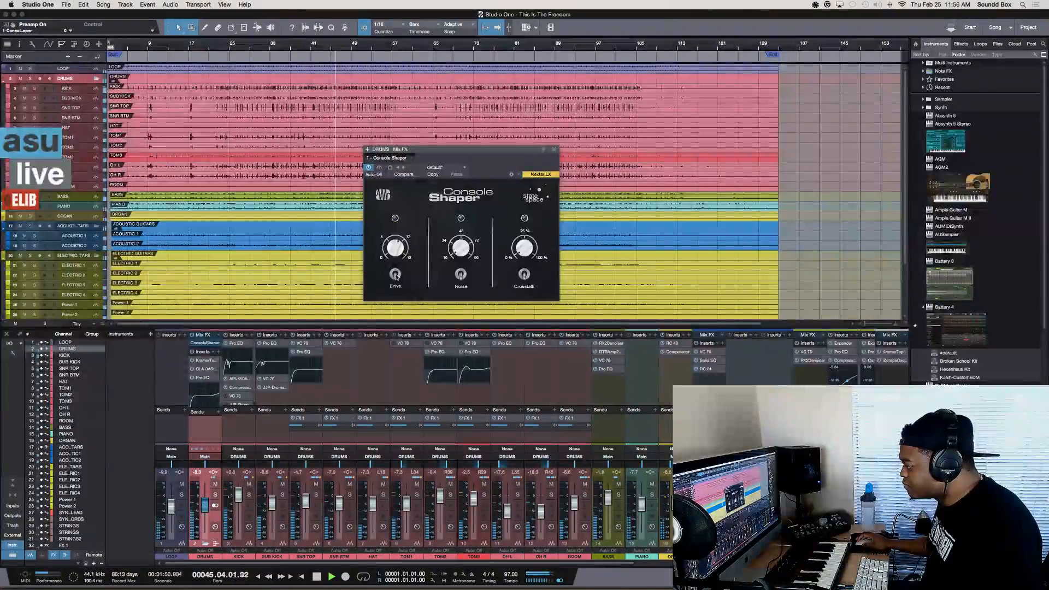
key("space")
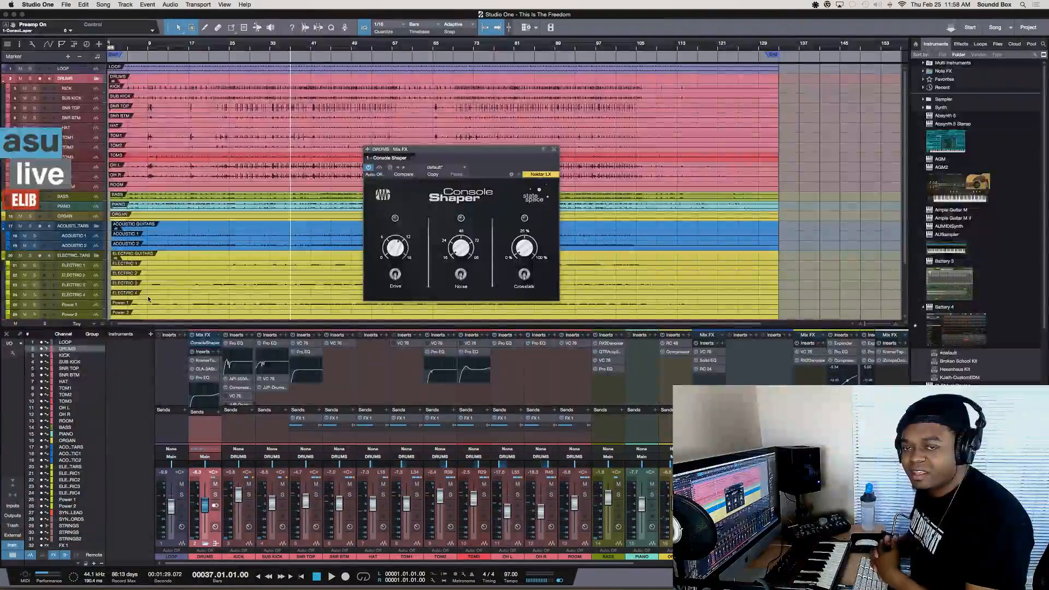
Return to Studio One and view the insert effects of the SNR TOP and SNR BTM channels in turn
key("super+Tab")
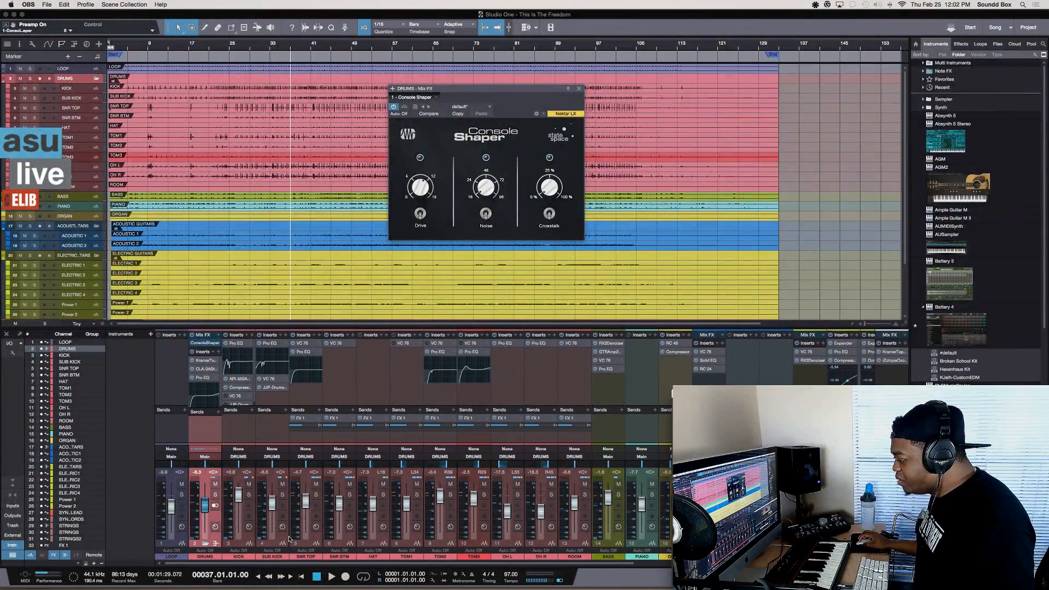
left_click(315, 540)
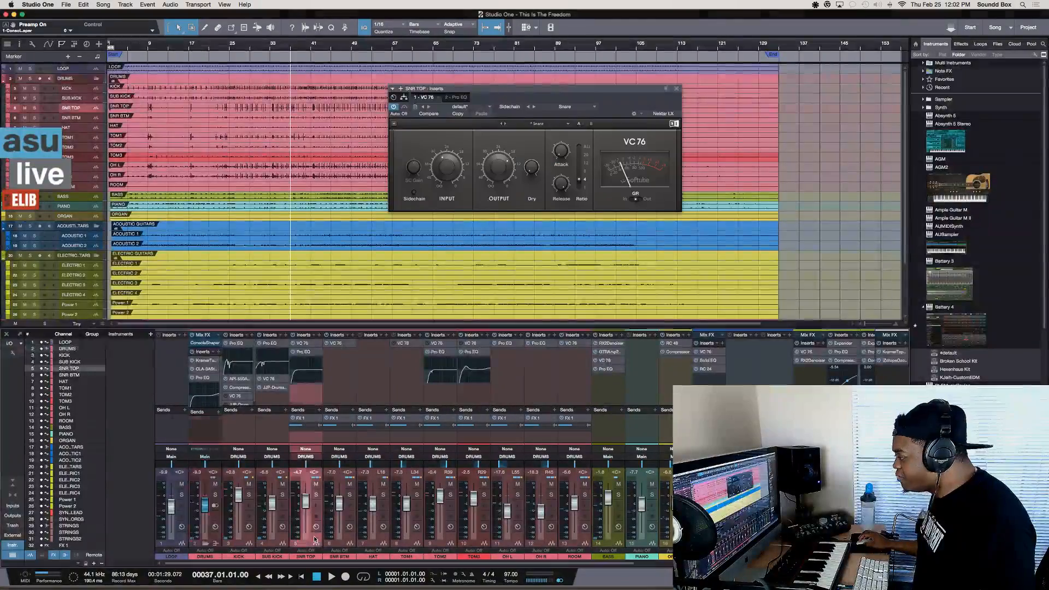
left_click(348, 540)
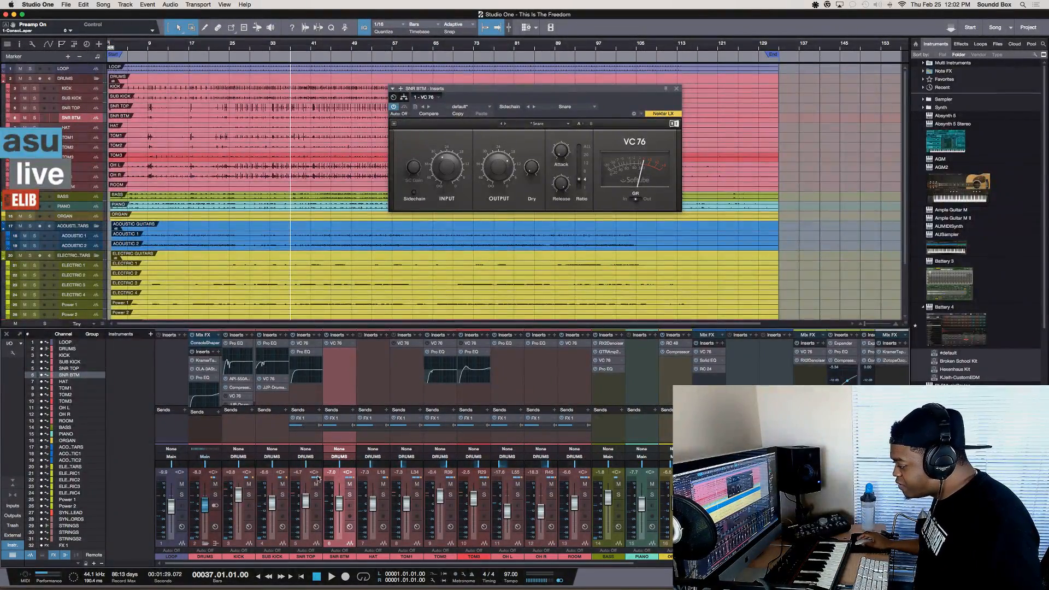
Solo the SNR TOP and SNR BTM channels together and play them back
left_click(316, 494)
left_click(349, 494)
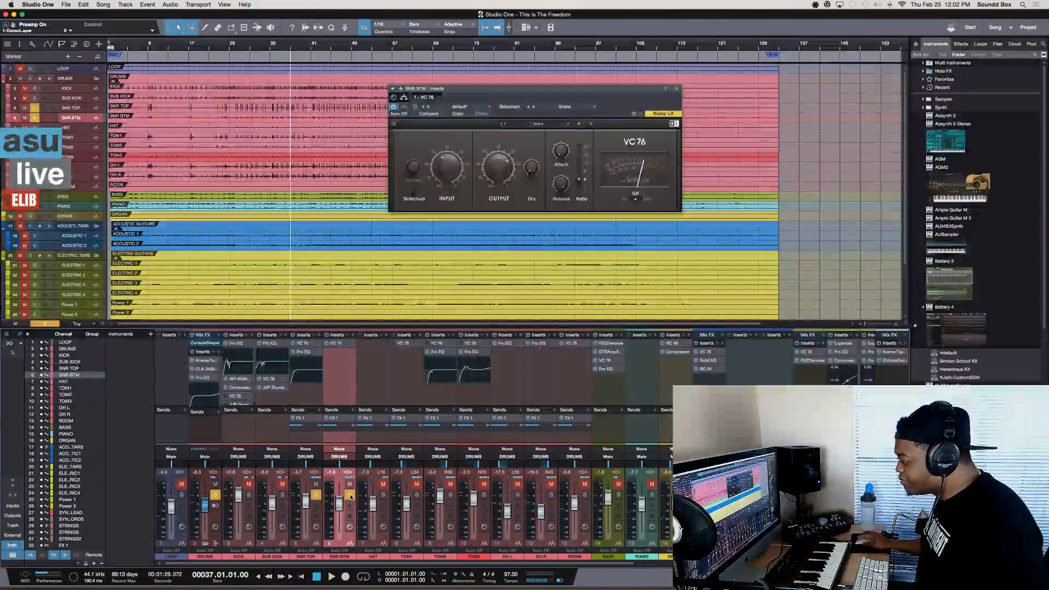
key("space")
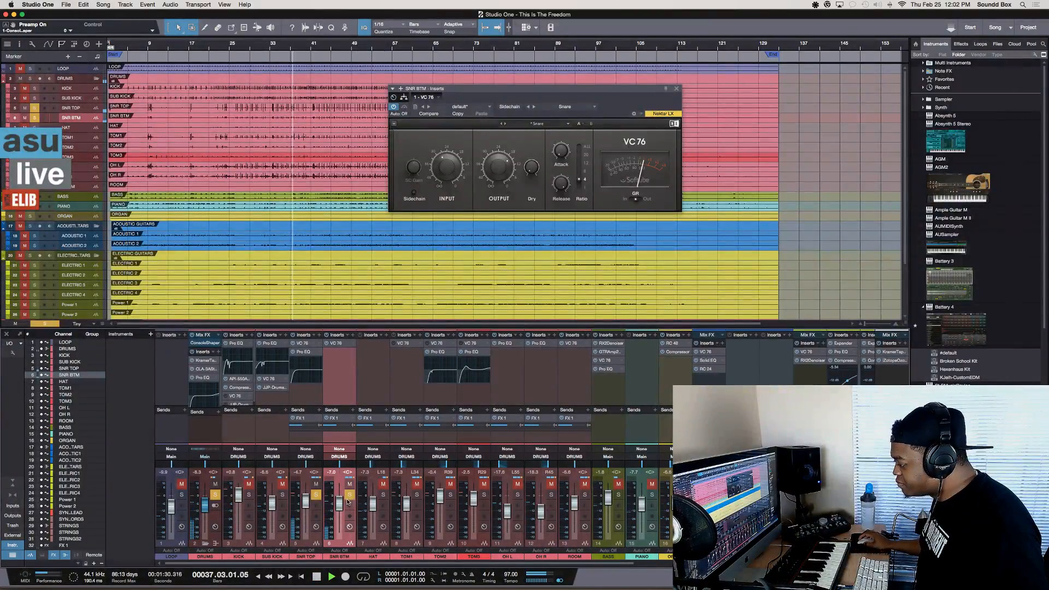
Take SNR TOP out of solo, listen to SNR BTM on its own, and stop playback
left_click(315, 494)
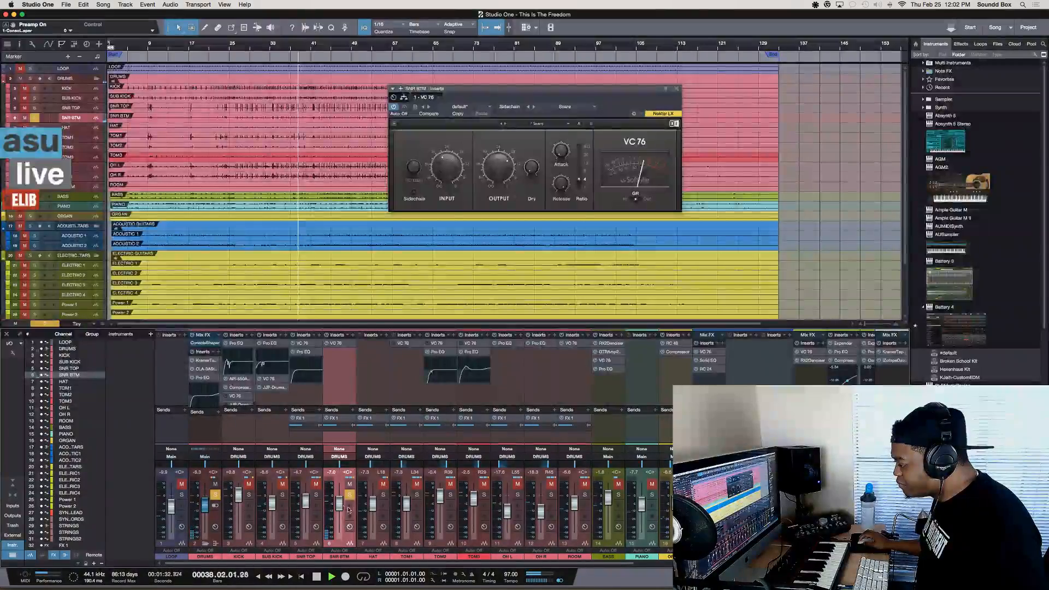
key("space")
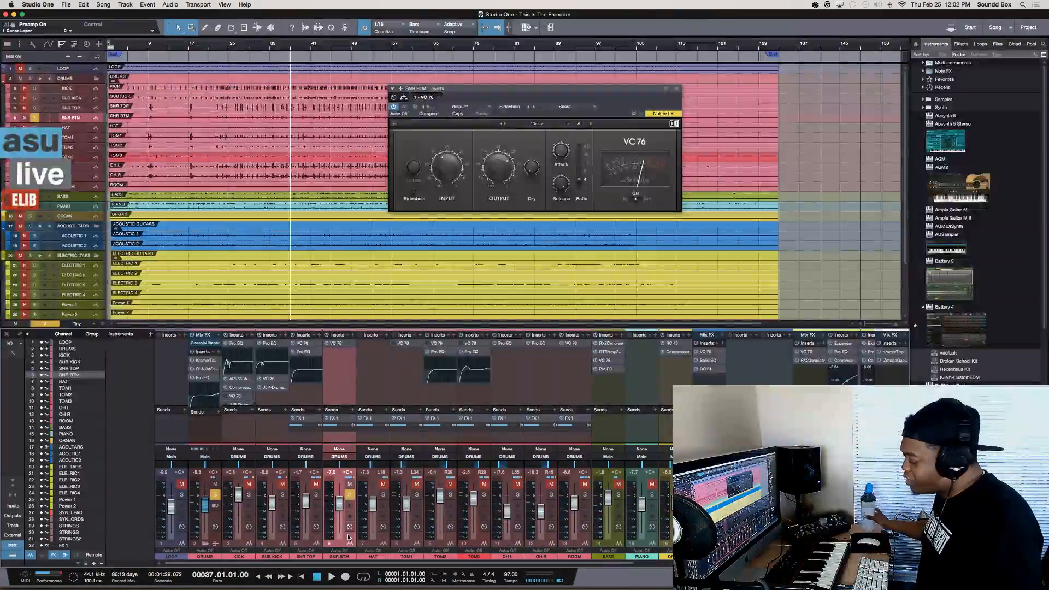
key("space")
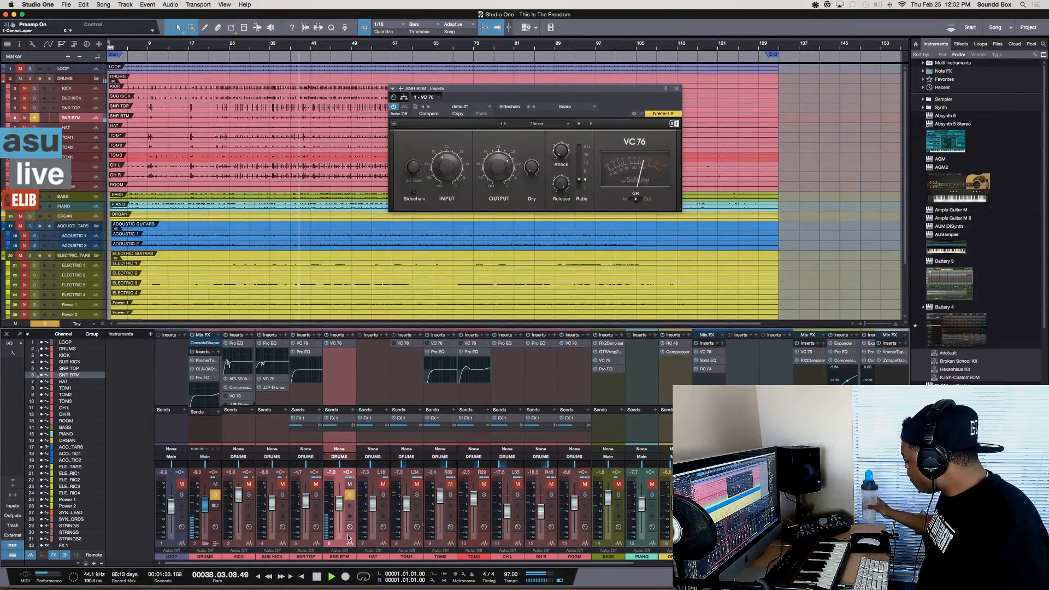
key("space")
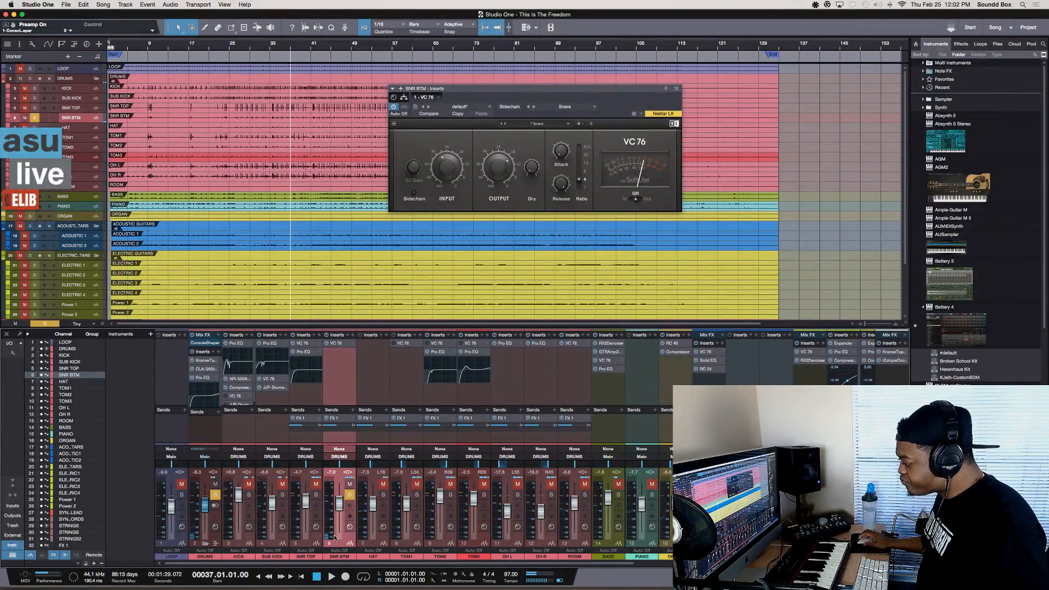
Solo SNR TOP in place of SNR BTM and start playback to hear it alone
left_click(316, 494)
left_click(350, 495)
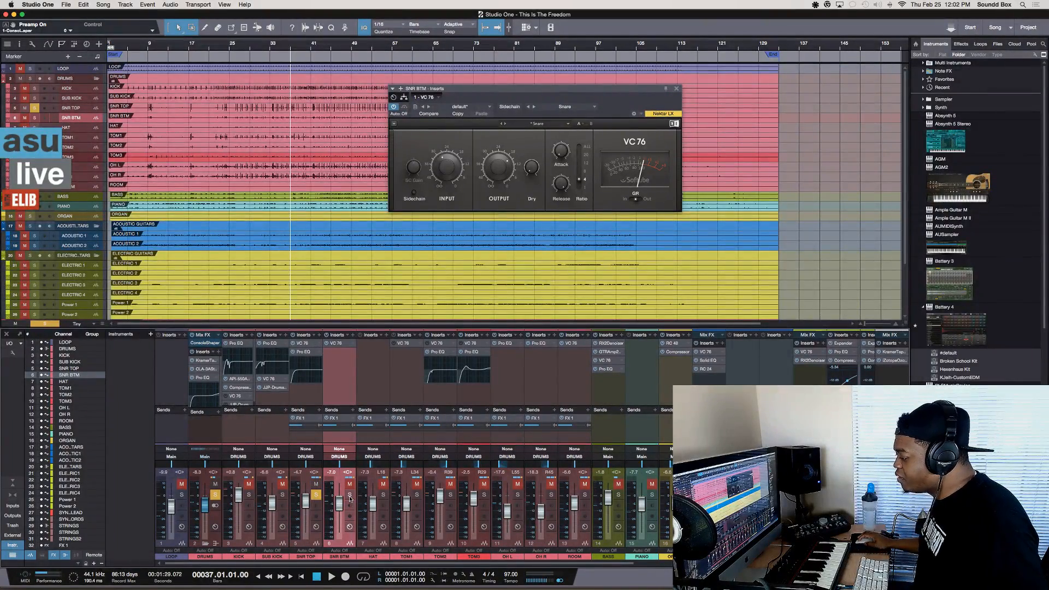
key("space")
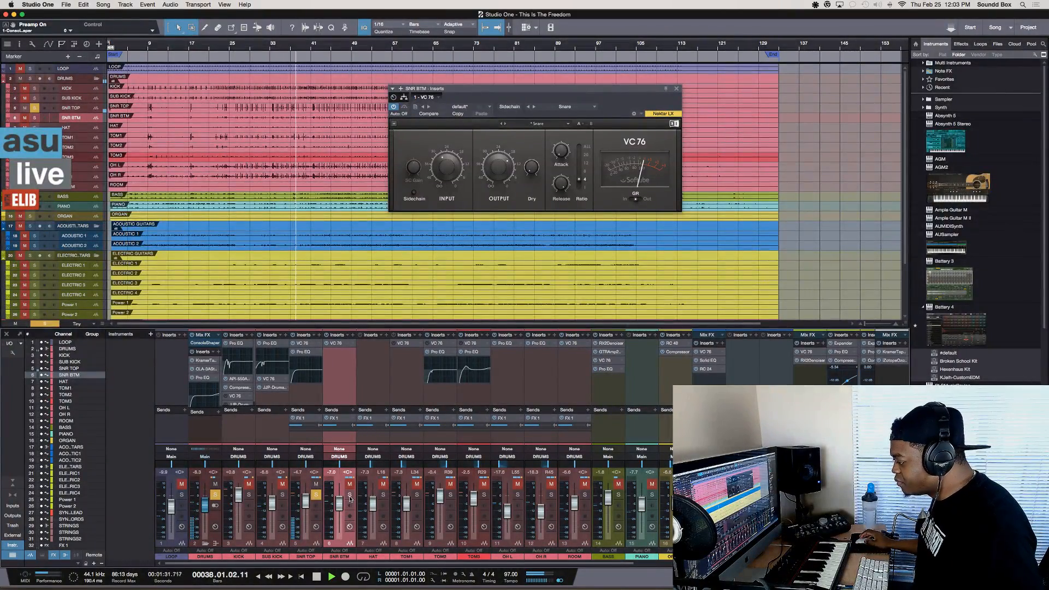
Stop playback, add SNR BTM to the solo alongside SNR TOP, and play both snare channels together
key("space")
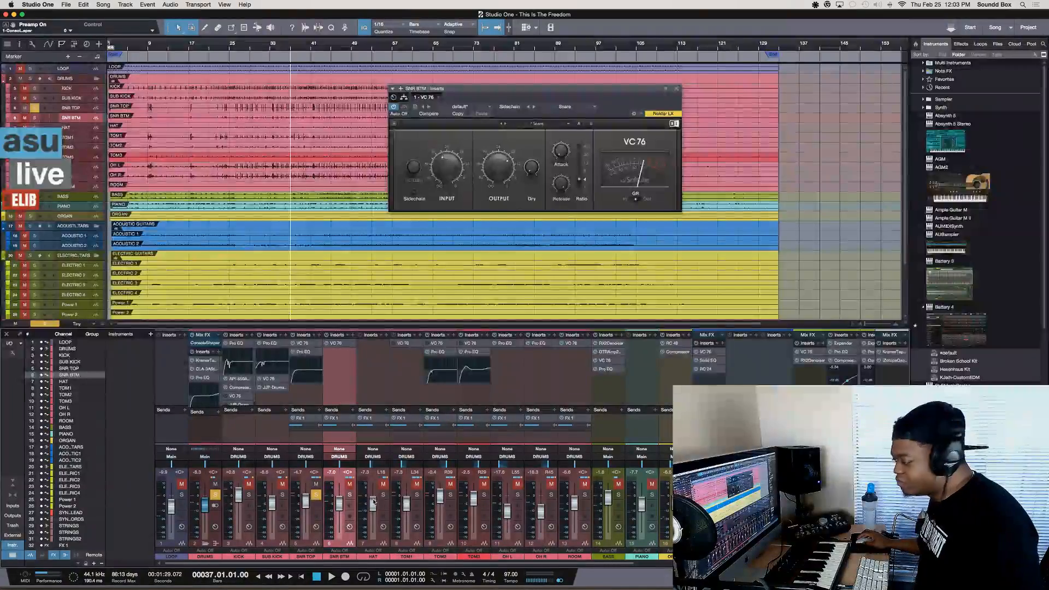
left_click(349, 495)
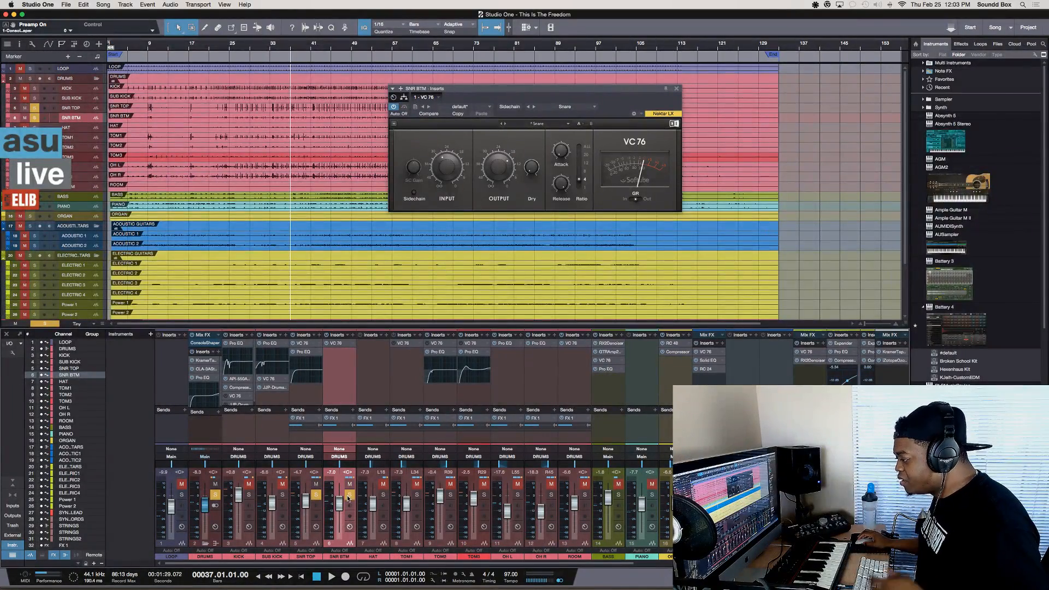
key("space")
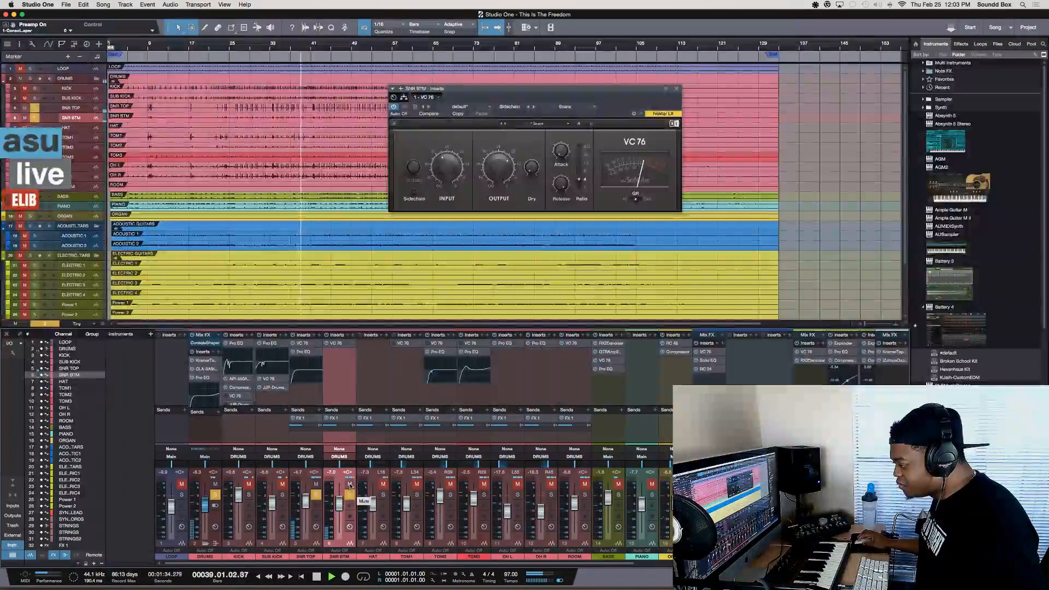
key("space")
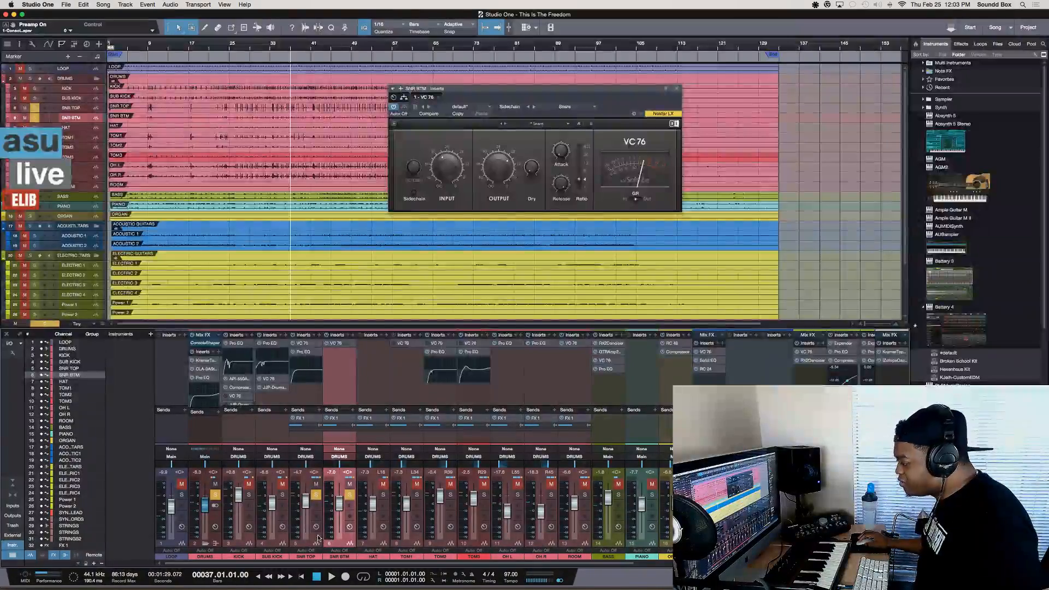
Add a VCA channel for the selected SNR TOP and SNR BTM channels and play the soloed snares back
key("Up")
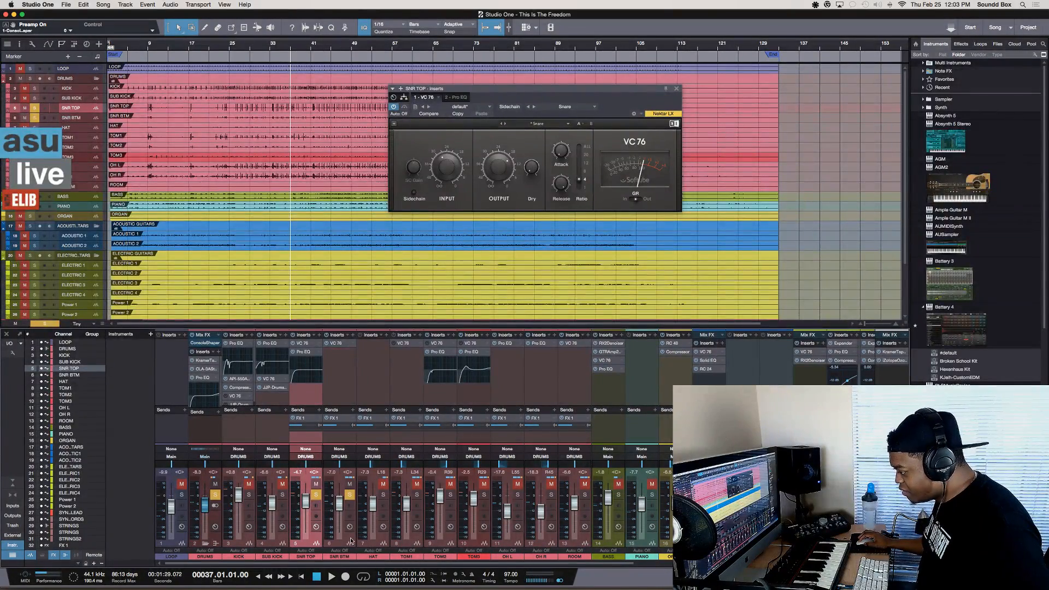
left_click(350, 541, "shift")
right_click(350, 539)
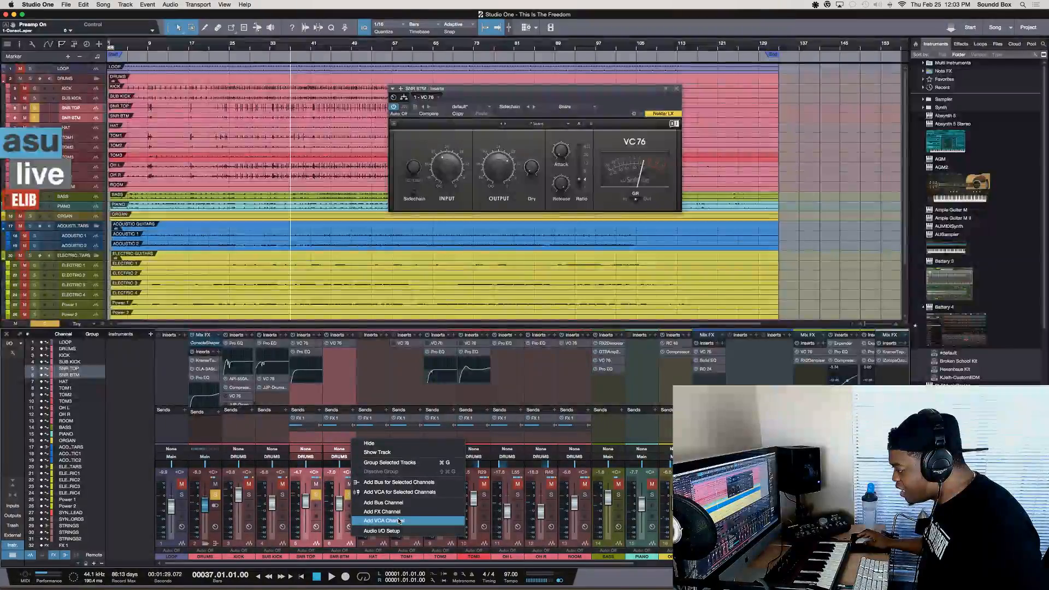
left_click(422, 492)
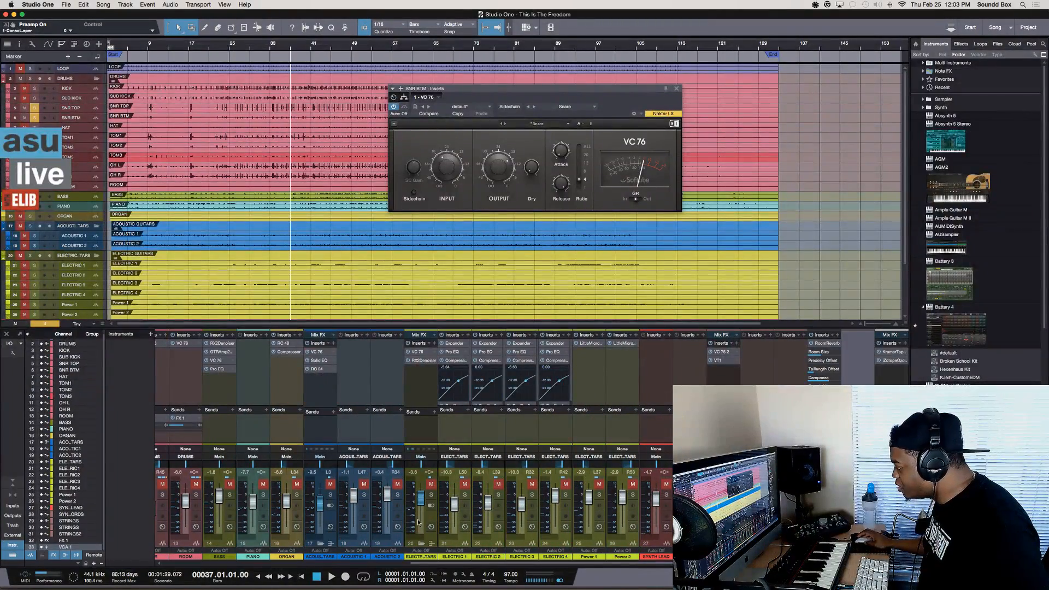
key("space")
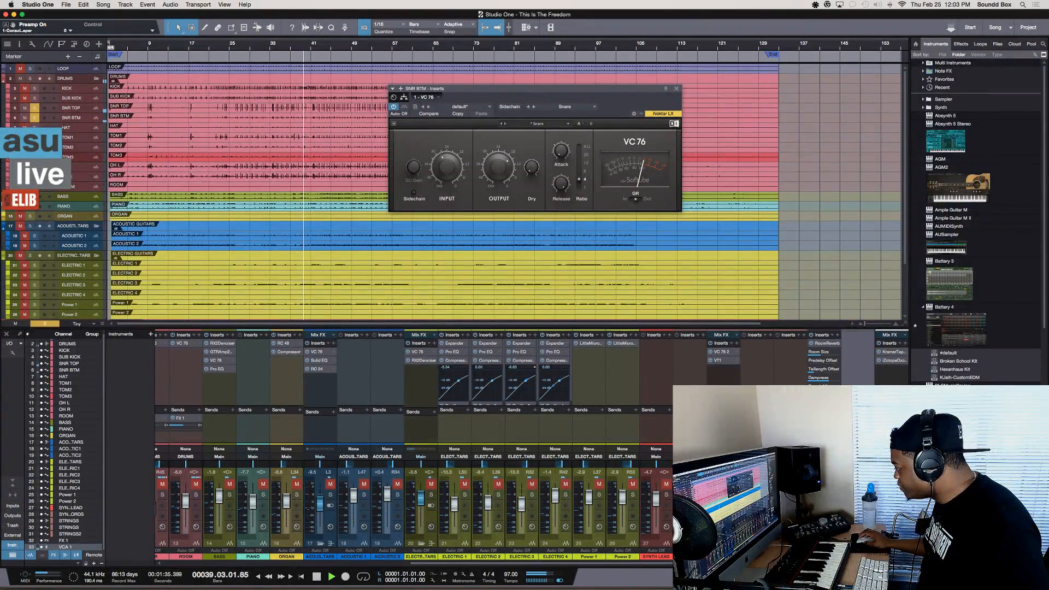
key("space")
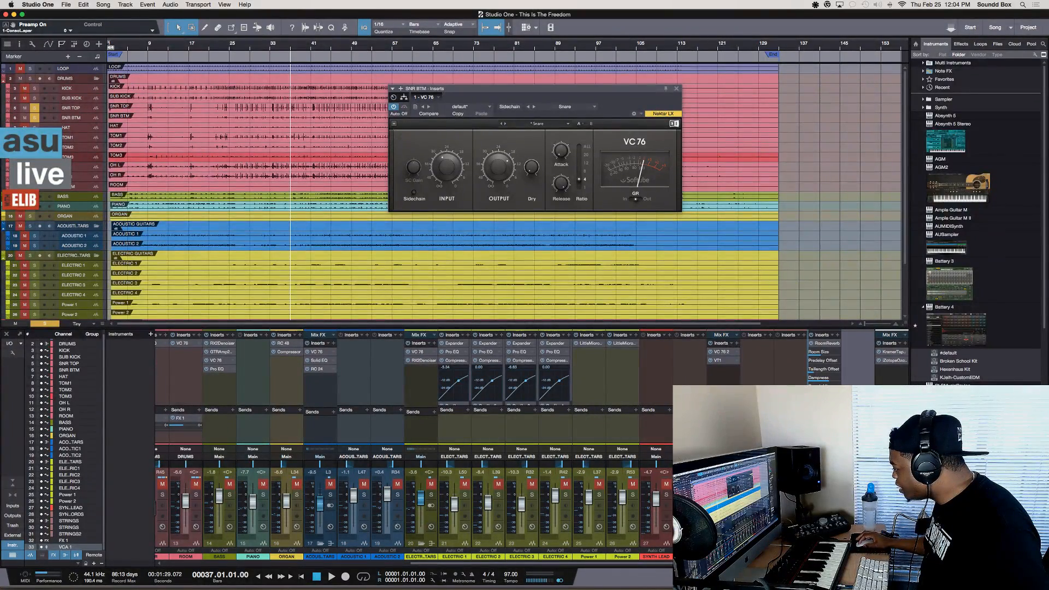
View the Room Reverb on FX 1, select VCA 1, and check its assignment on the two snare channels
double_click(826, 343)
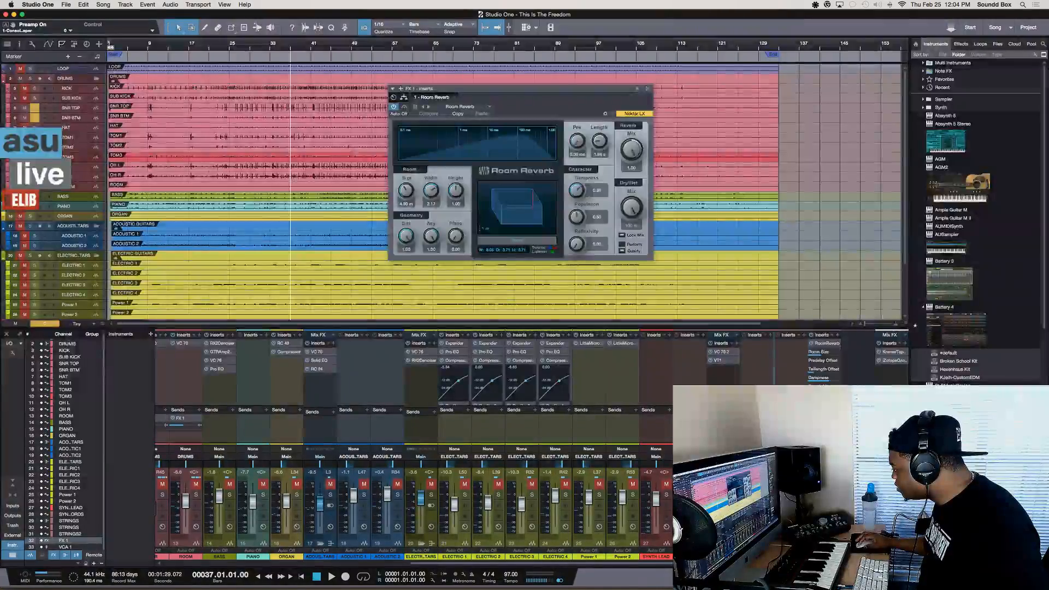
left_click(858, 494)
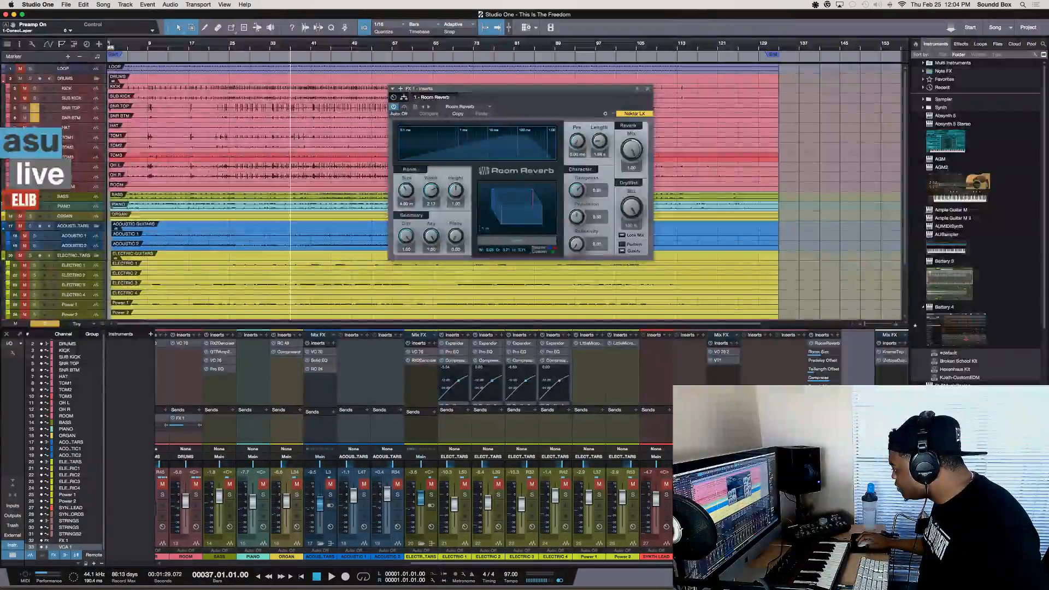
scroll(414, 445, "left", 5)
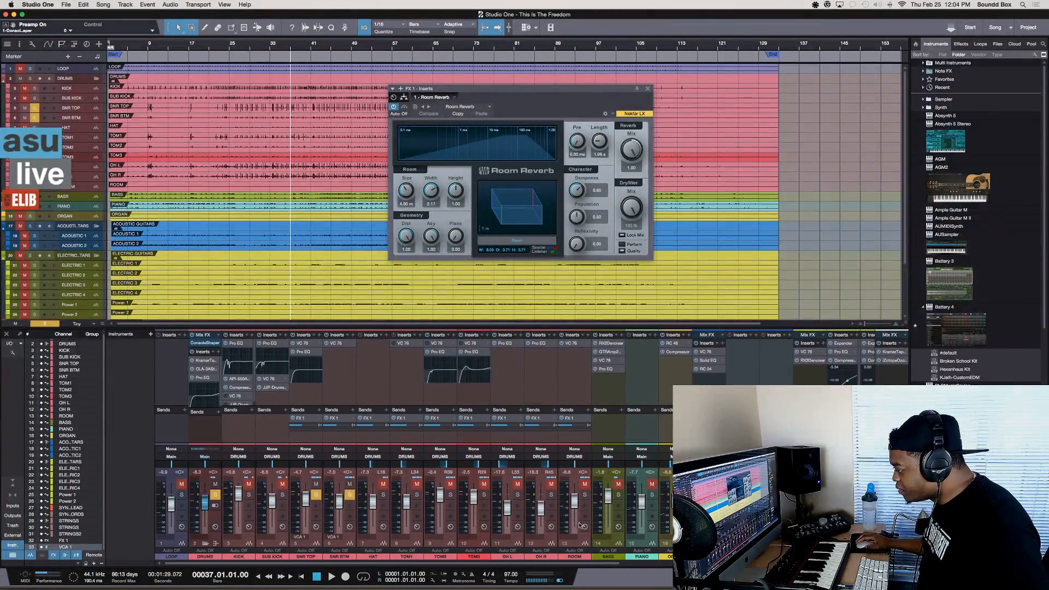
scroll(580, 526, "right", 10)
Play the snares while muting and unmuting them through VCA 1, keep them soloed, and stop playback
key("space")
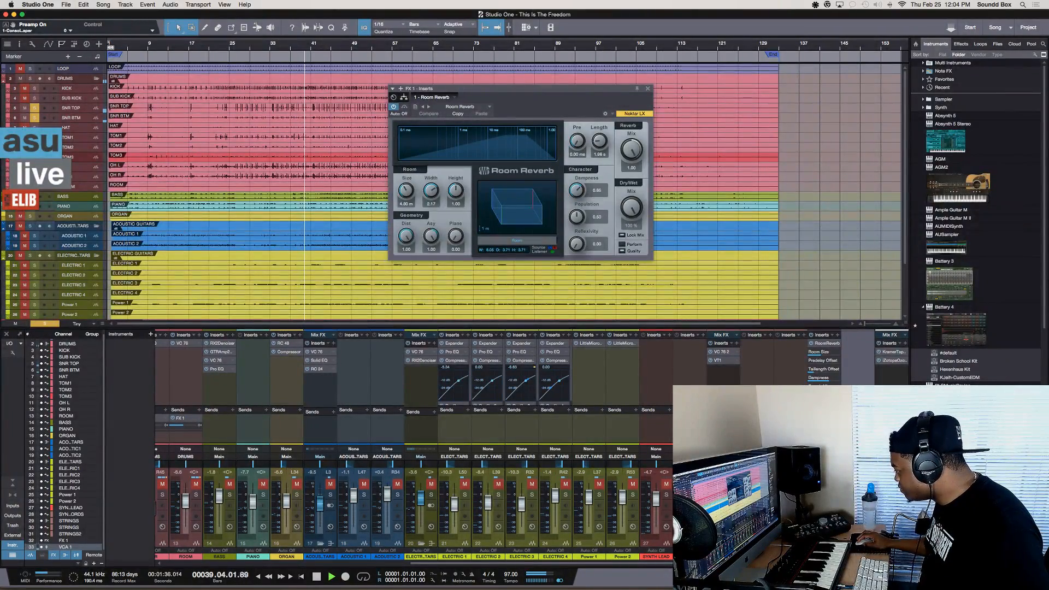
key("m")
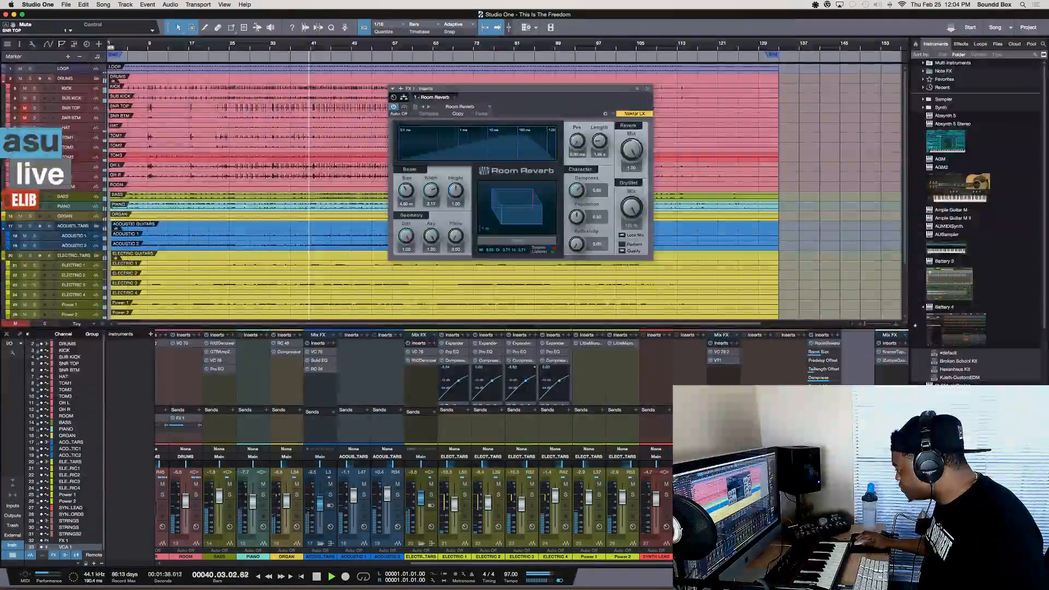
key("m")
key("s")
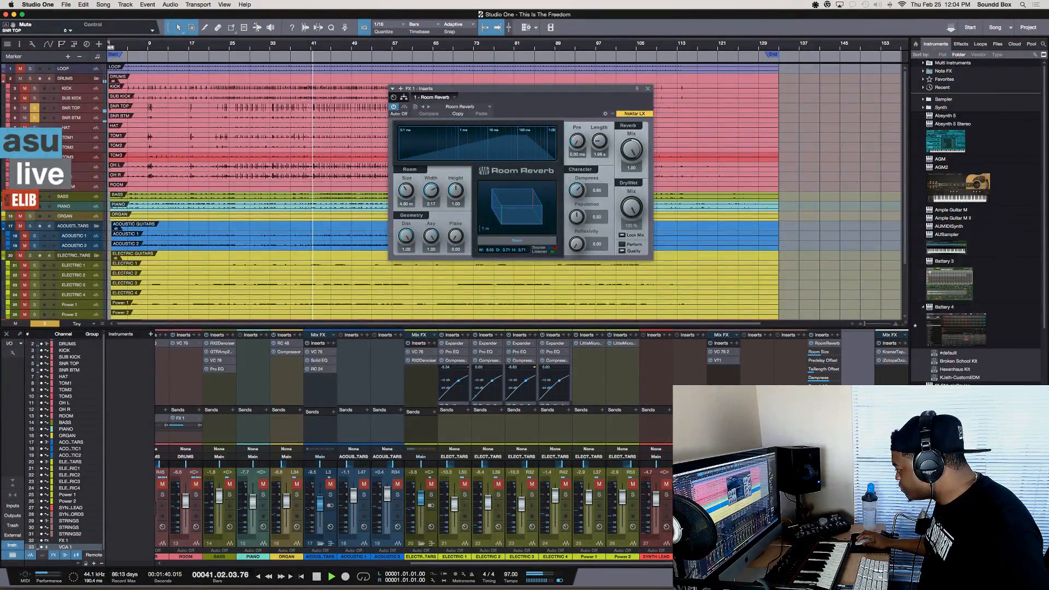
key("space")
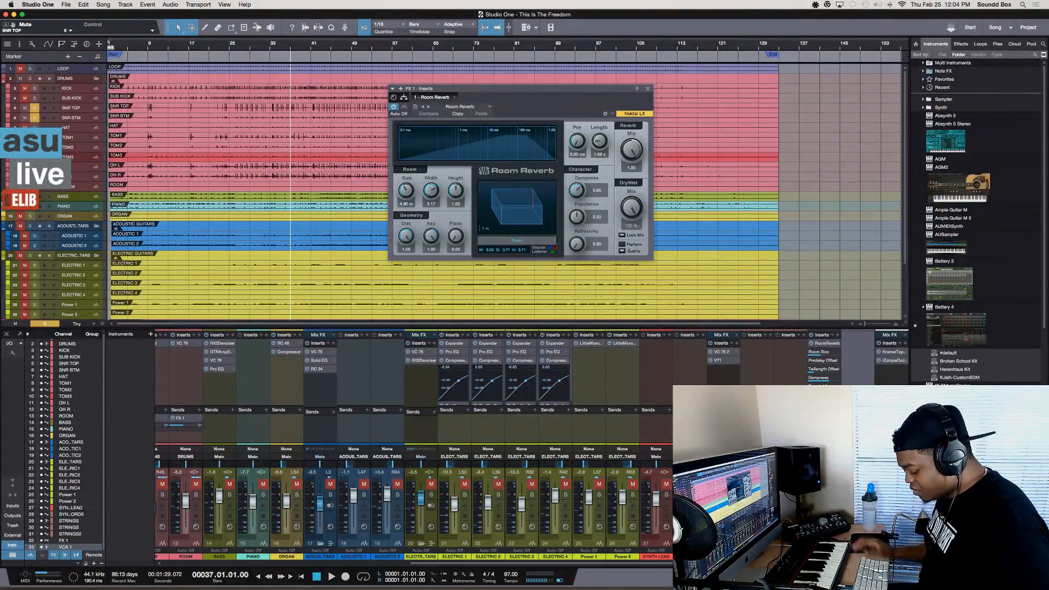
Rename the VCA channel as SNARE and play back the soloed snares
type("SNARE")
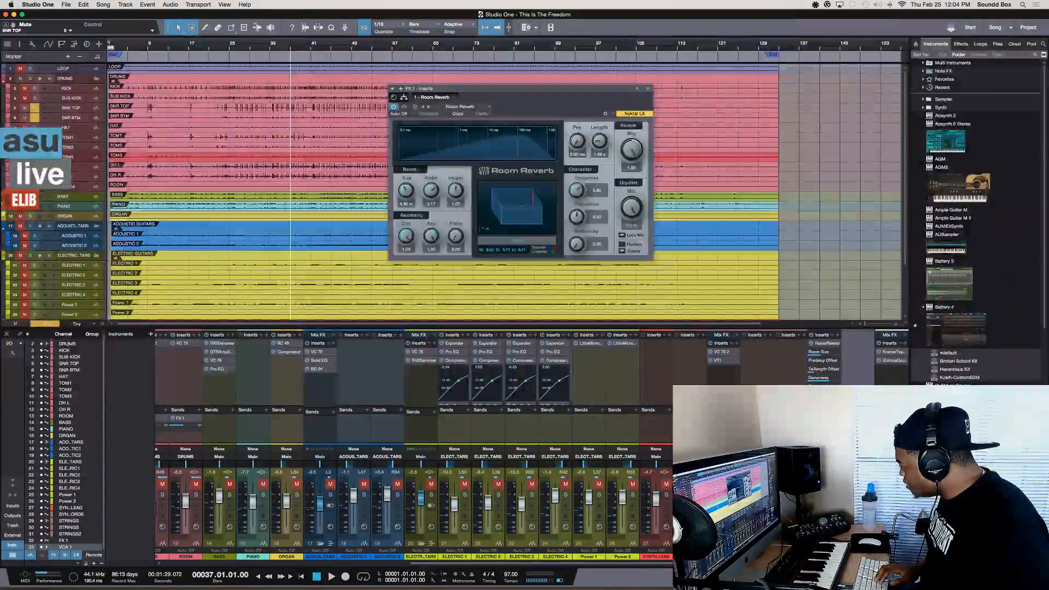
key("Return")
key("space")
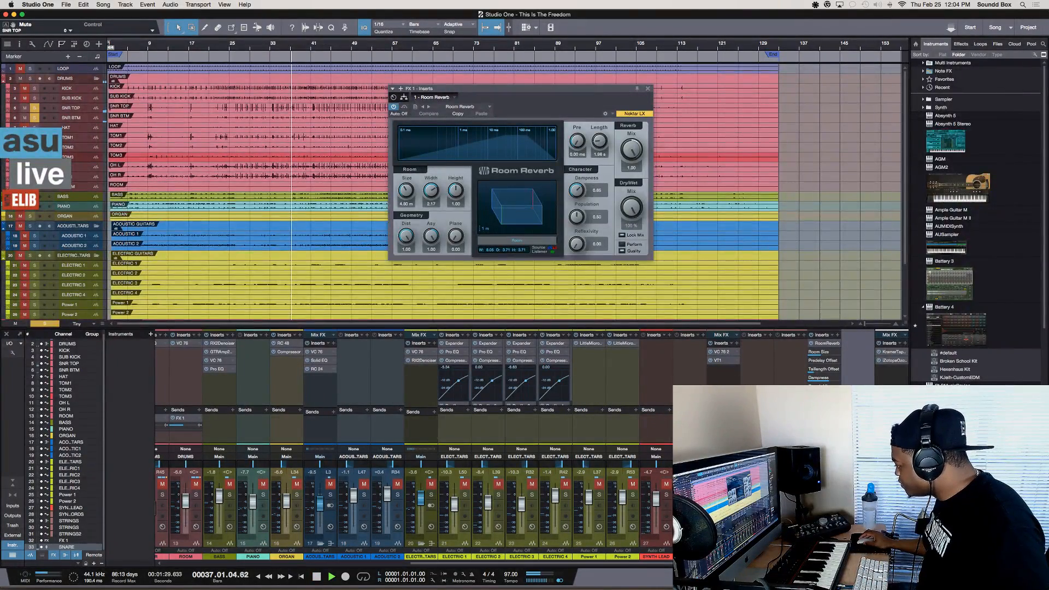
key("space")
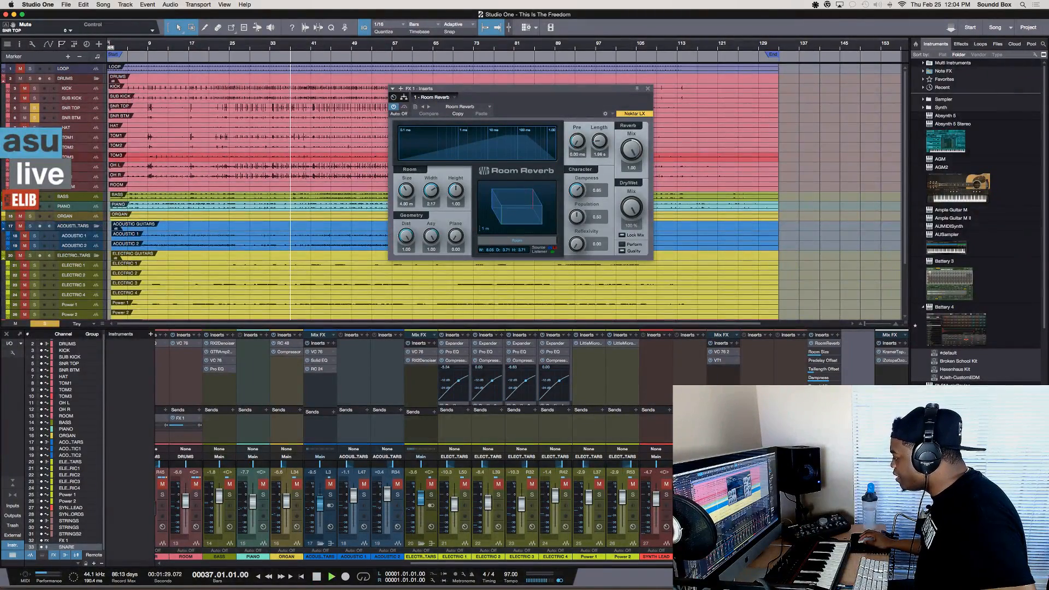
Move the SNARE VCA fader during playback, leave it at -4.6 dB, and check the levels of both snare channels
key("space")
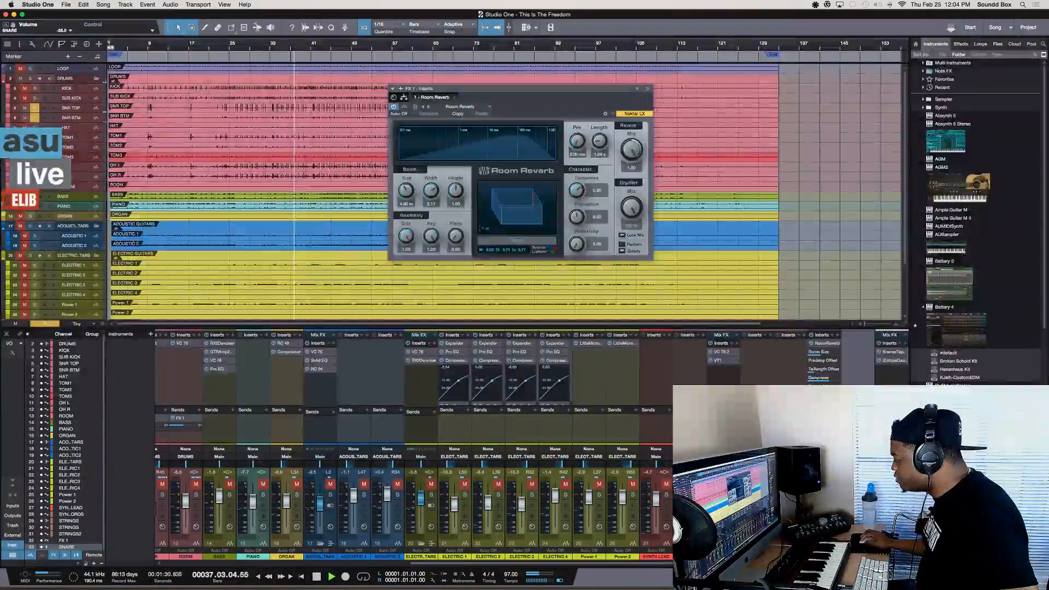
key("space")
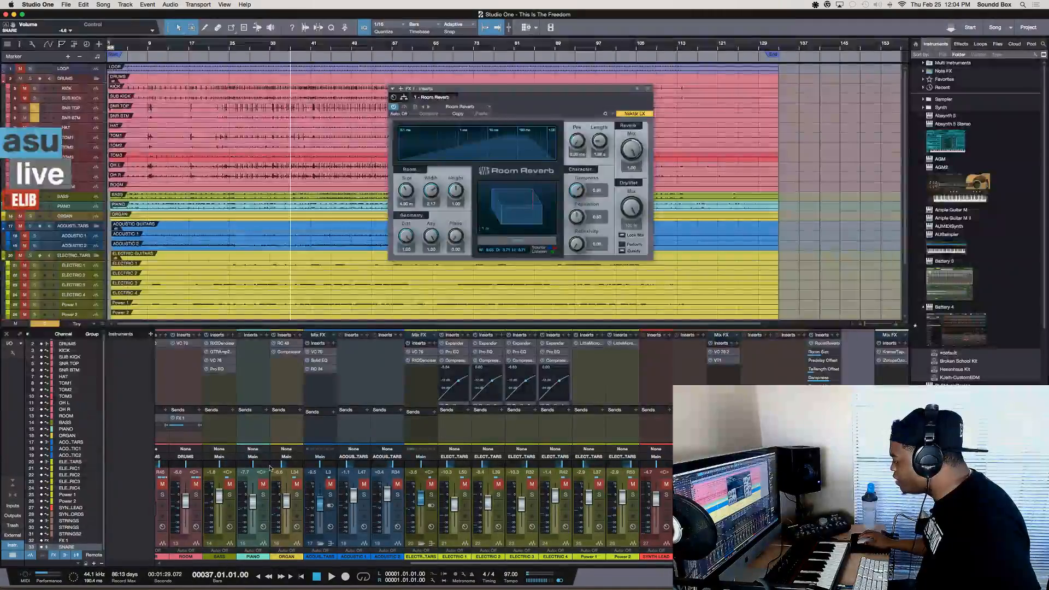
scroll(272, 465, "left", 1)
scroll(272, 466, "left", 6)
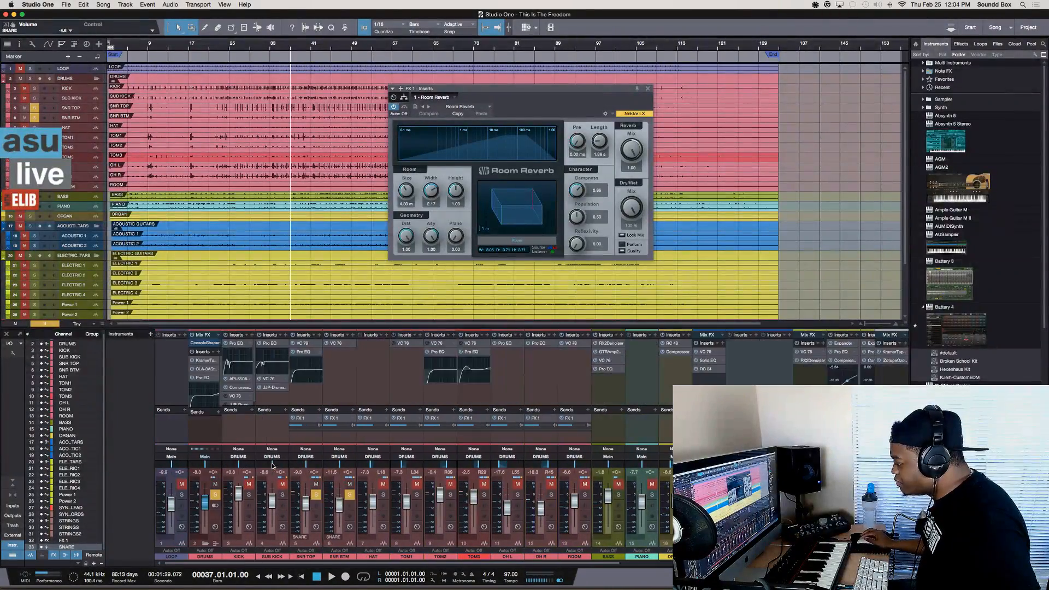
Collapse the acoustic guitars, electric guitars and strings folders in the mixer
scroll(326, 481, "left", 3)
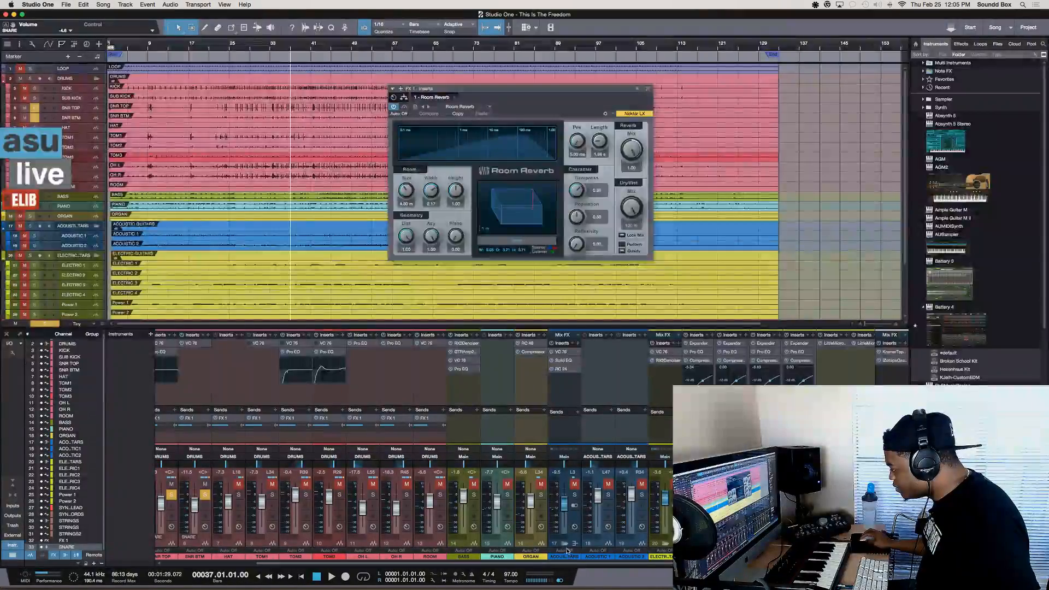
left_click(565, 543)
left_click(597, 544)
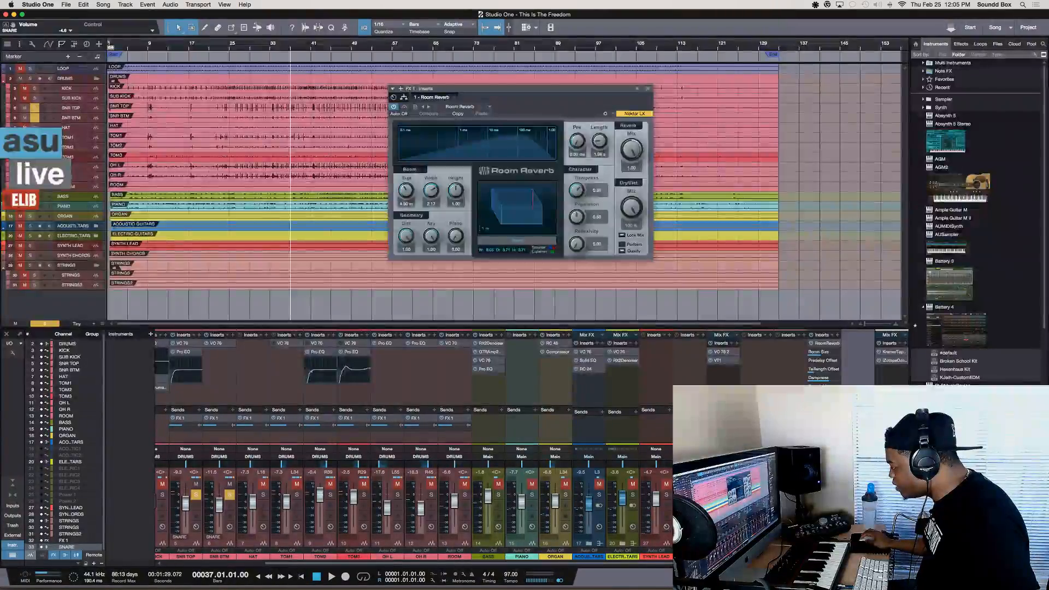
left_click(722, 544)
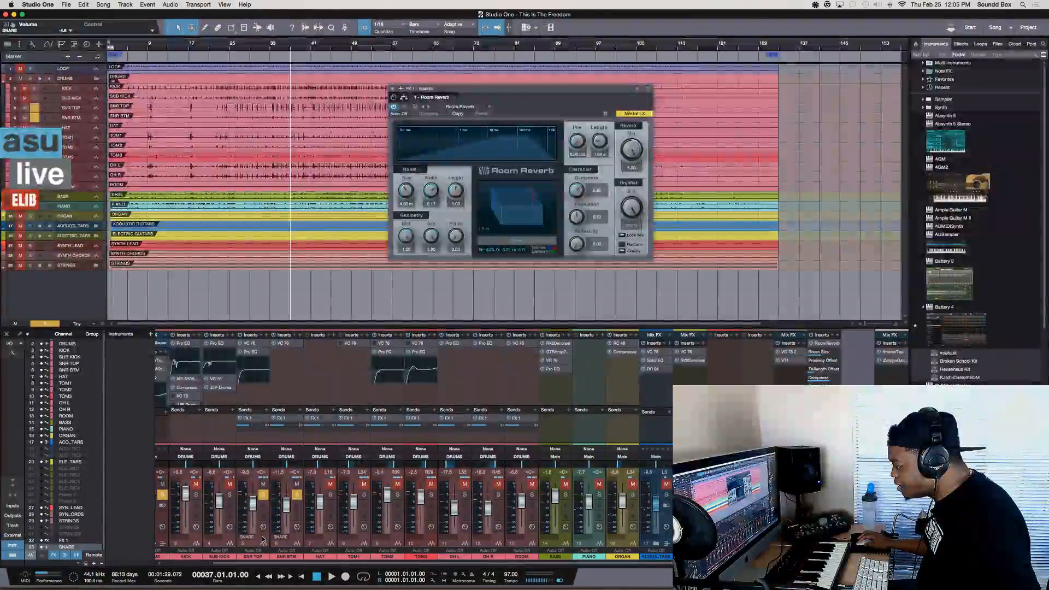
Lower the SNARE VCA to -14.2 dB and adjust the individual SNR TOP and SNR BTM faders
left_click(263, 536)
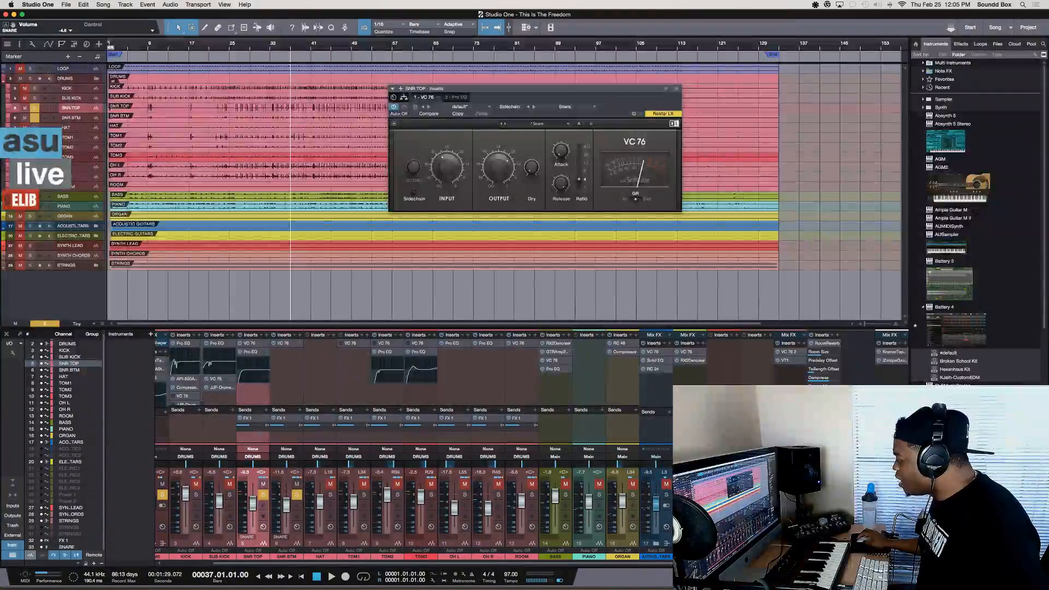
left_click(857, 498)
mouse_move(858, 498)
left_mouse_down()
mouse_move(857, 526)
mouse_move(857, 506)
left_mouse_up()
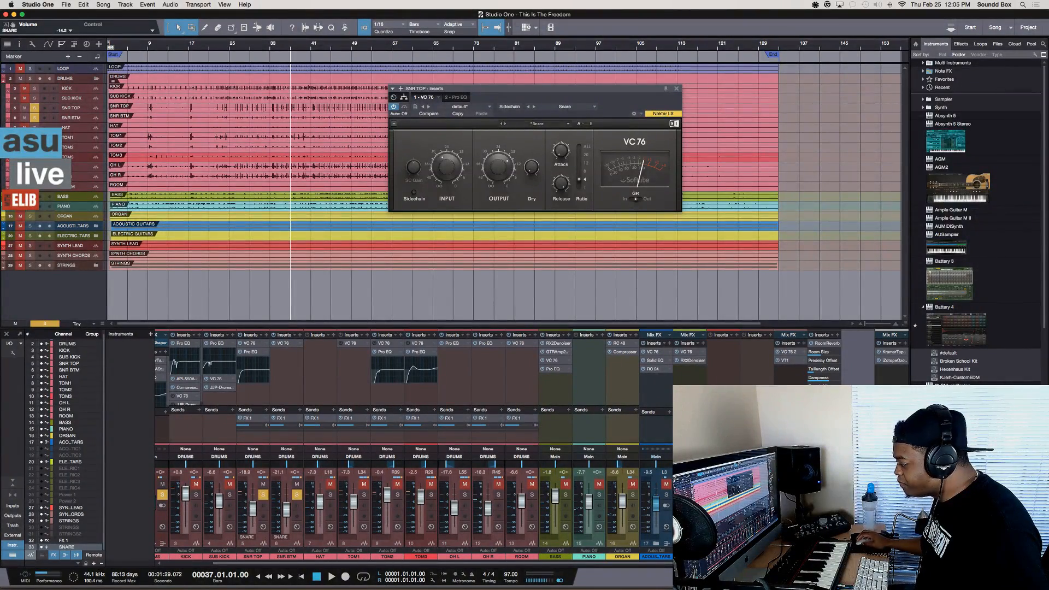
left_click_drag(254, 506, 284, 517)
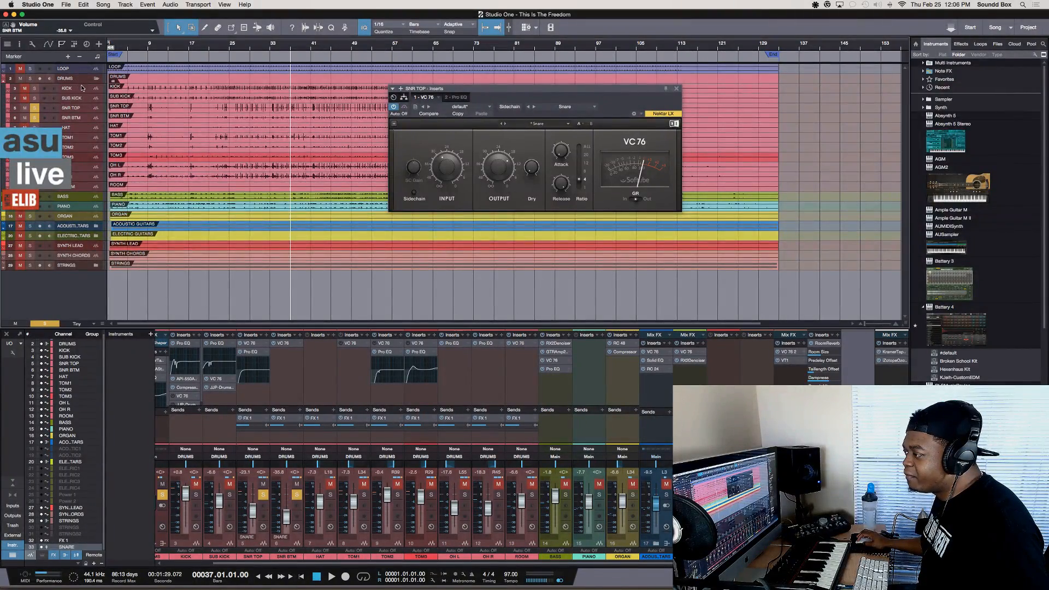
Enlarge the DRUMS folder track, group its channels to move their faders together from TOM1, and switch the grouping off again
left_click_drag(82, 84, 83, 120)
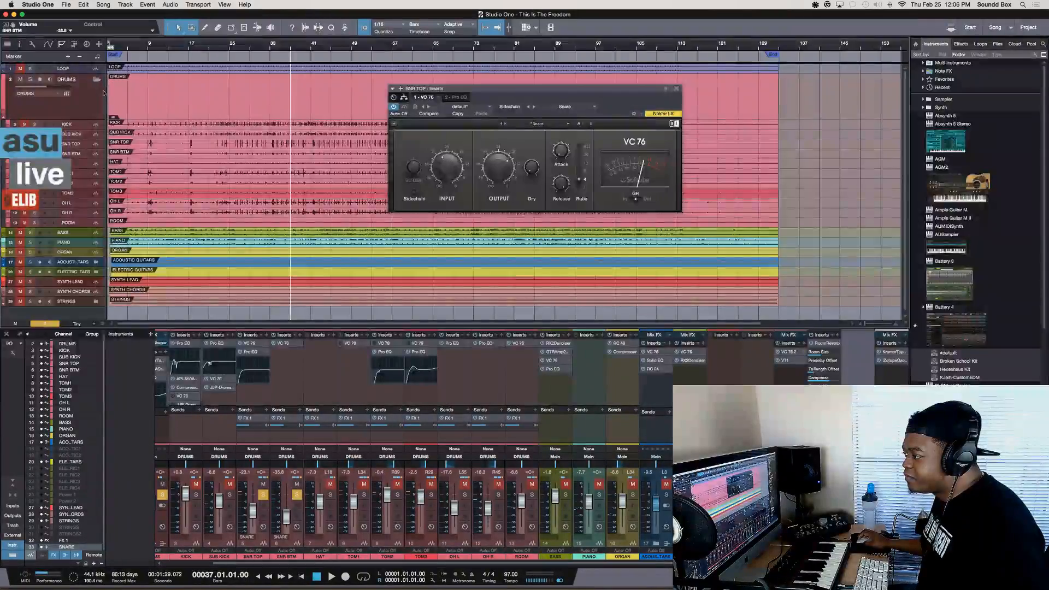
left_click(66, 94)
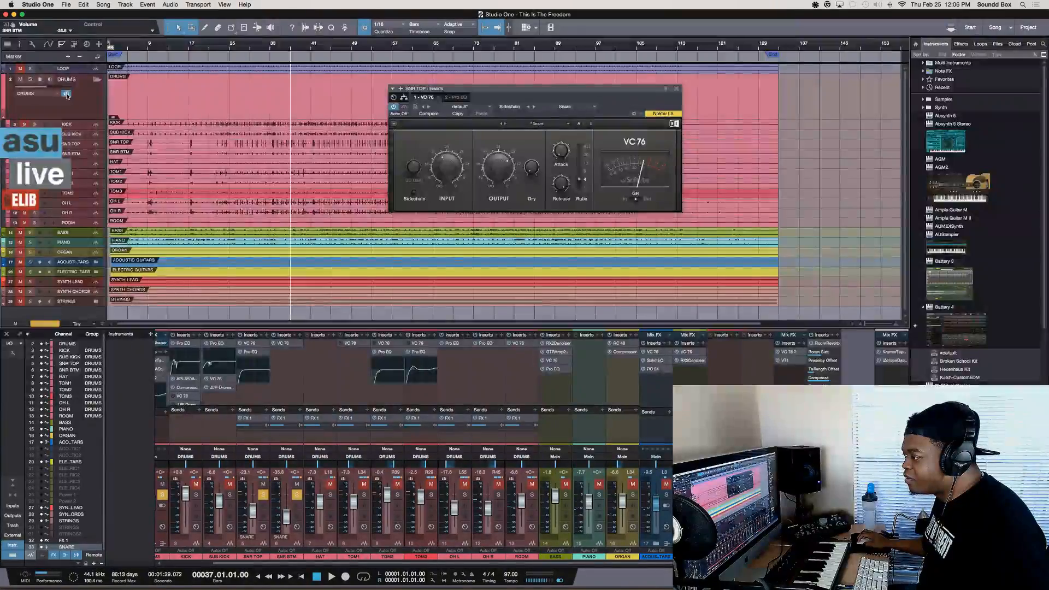
left_click_drag(352, 503, 354, 508)
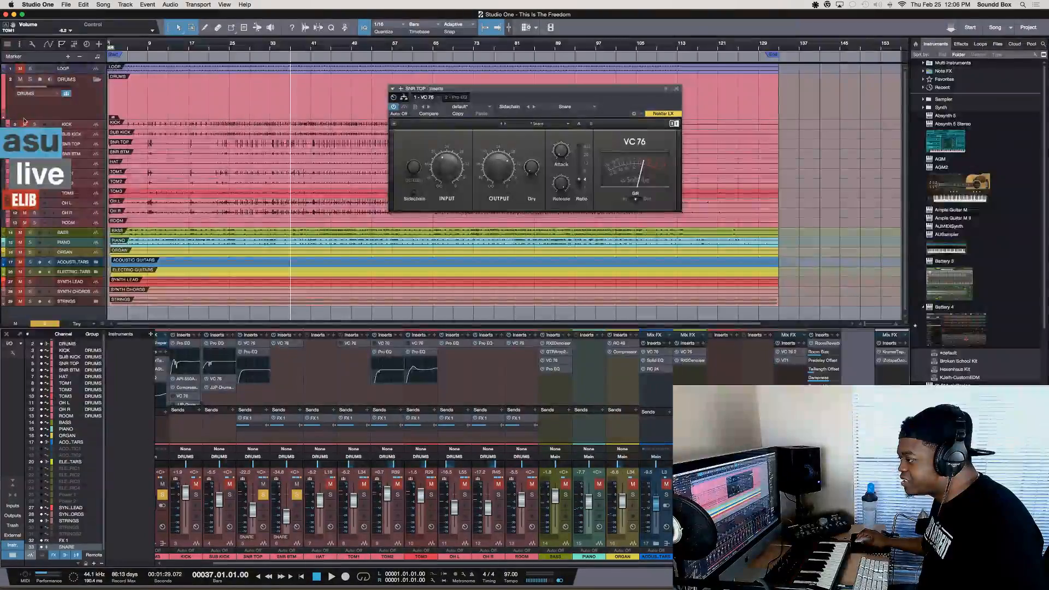
left_click(67, 94)
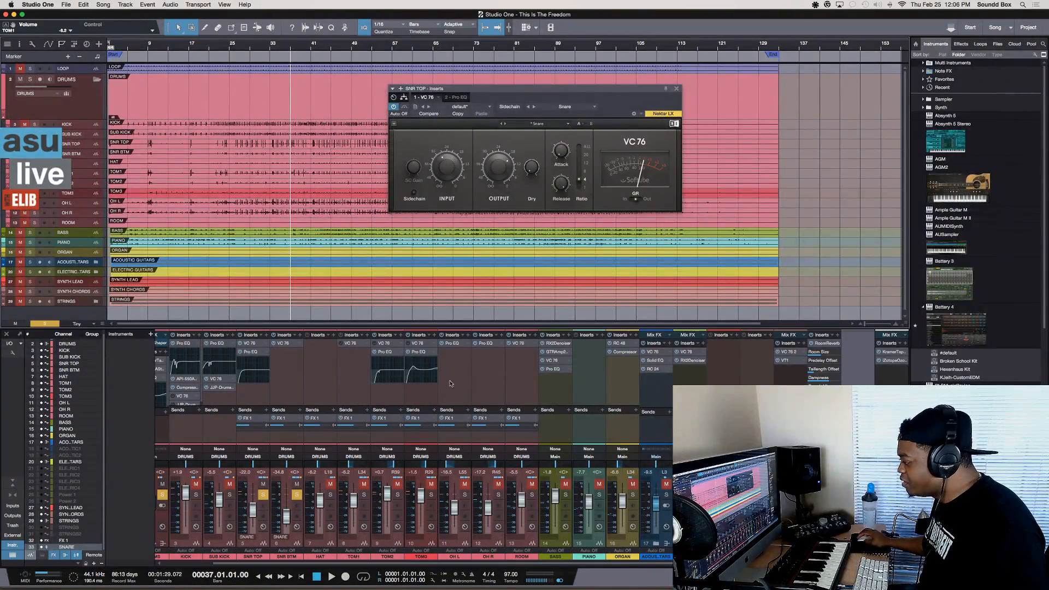
Raise the SNARE VCA, readjust the SNR TOP and SNR BTM faders, fine-tune the VCA during playback, and stop
left_click_drag(857, 509, 857, 502)
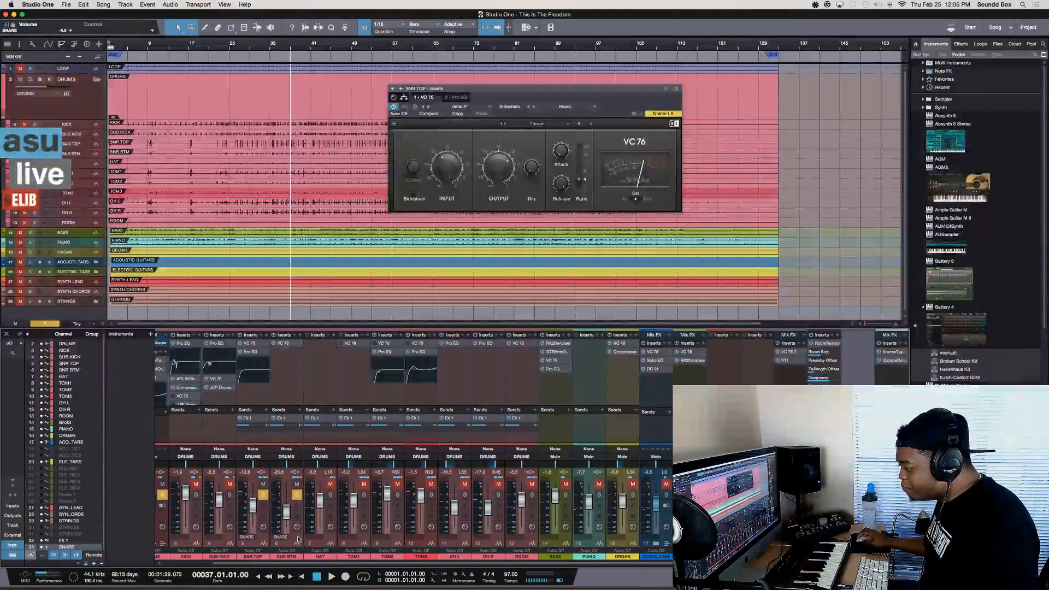
left_click_drag(253, 505, 284, 517)
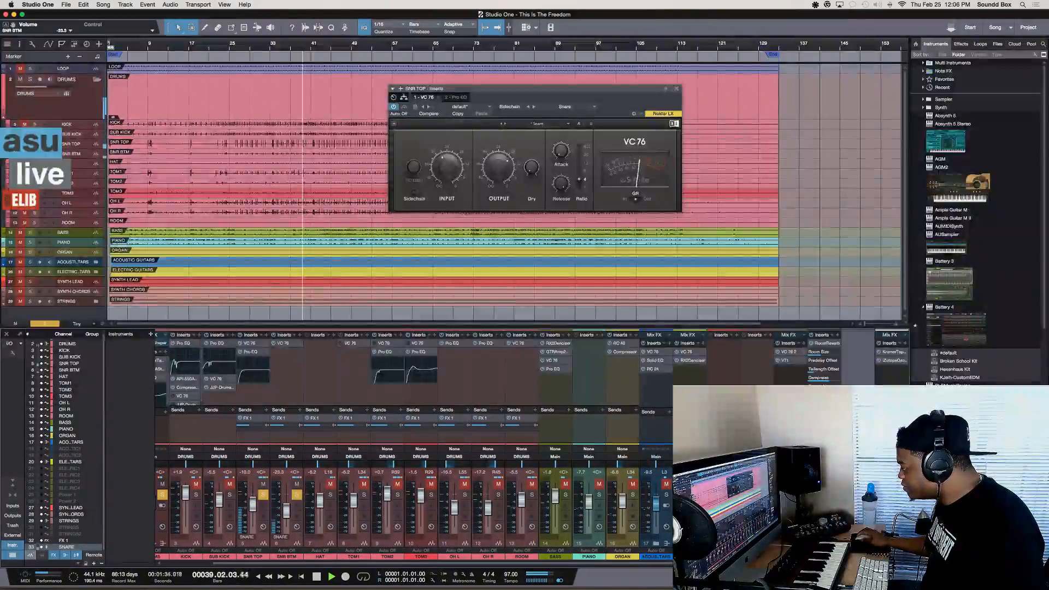
left_click_drag(857, 503, 858, 502)
key("space")
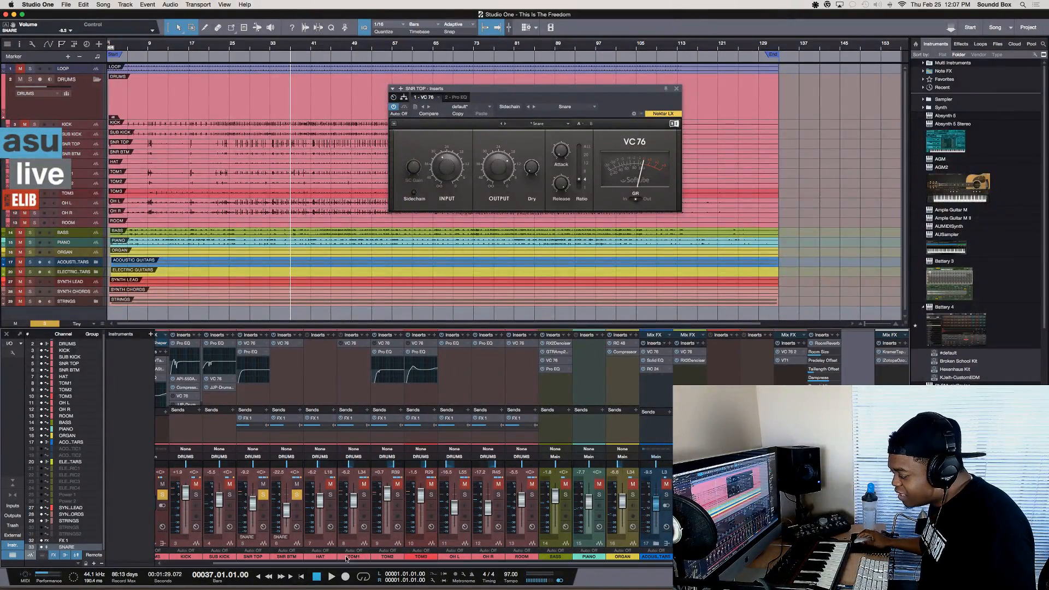
Select the SNR BTM and SNR TOP channels and the SNARE VCA in turn to show their assignment in the mixer
left_click(294, 539)
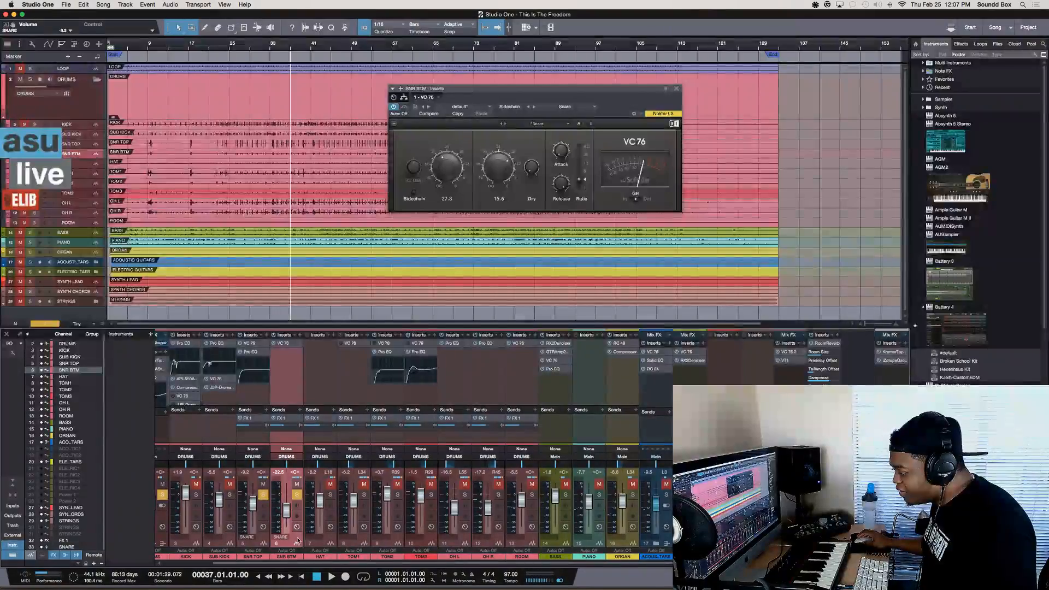
left_click(266, 539)
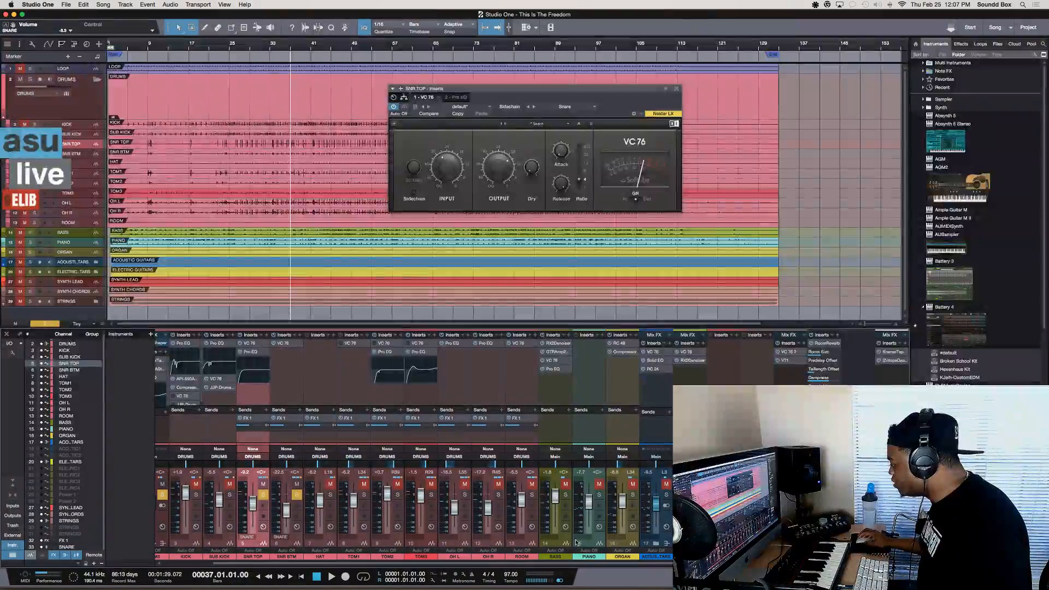
left_click(857, 501)
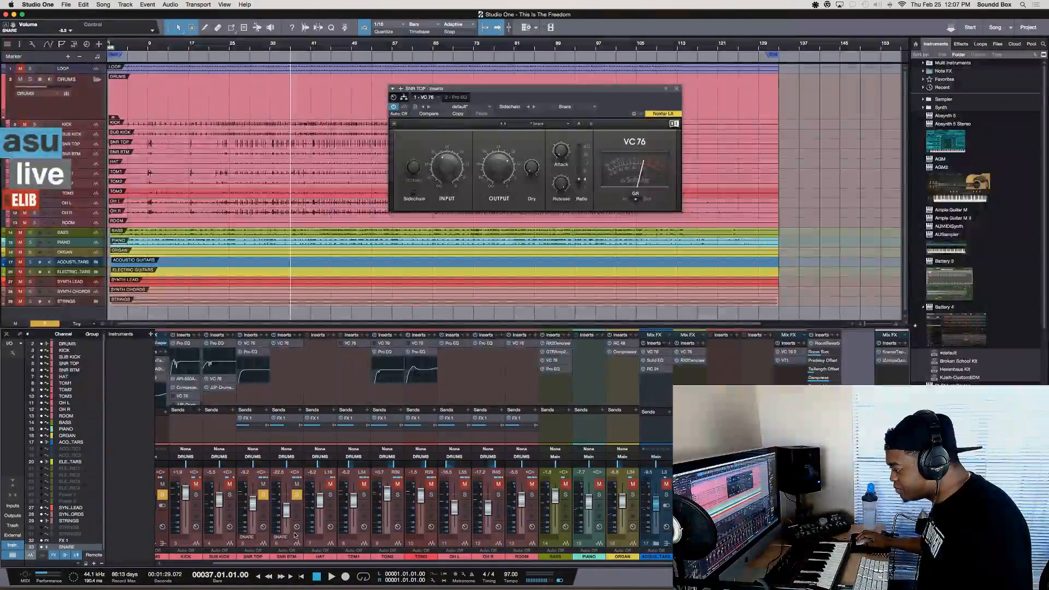
left_click(273, 539)
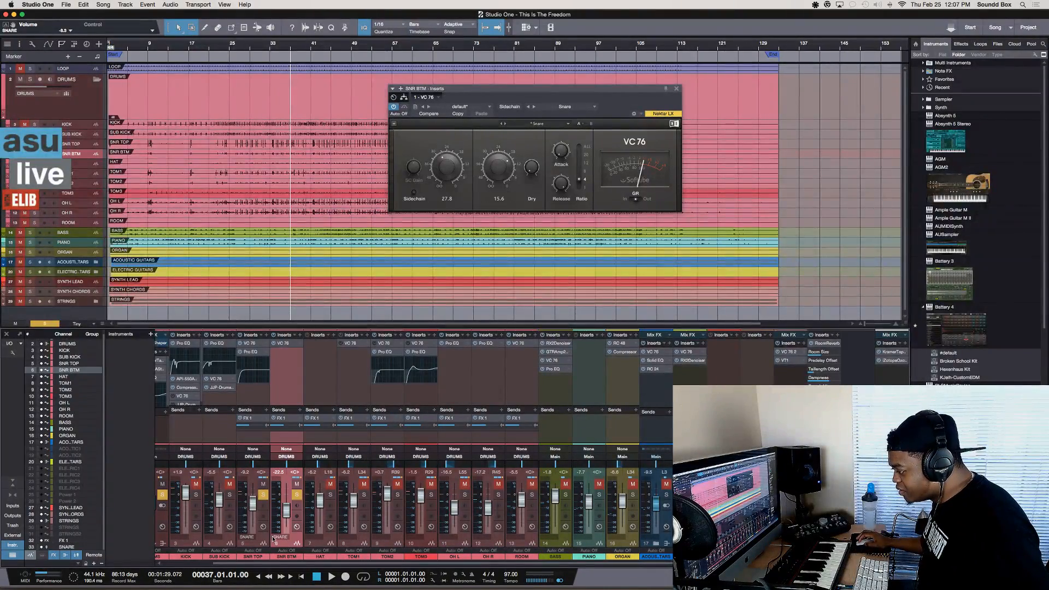
Select the TOM1 to TOM3 channels and add a new VCA channel to the mixer
left_click(327, 541)
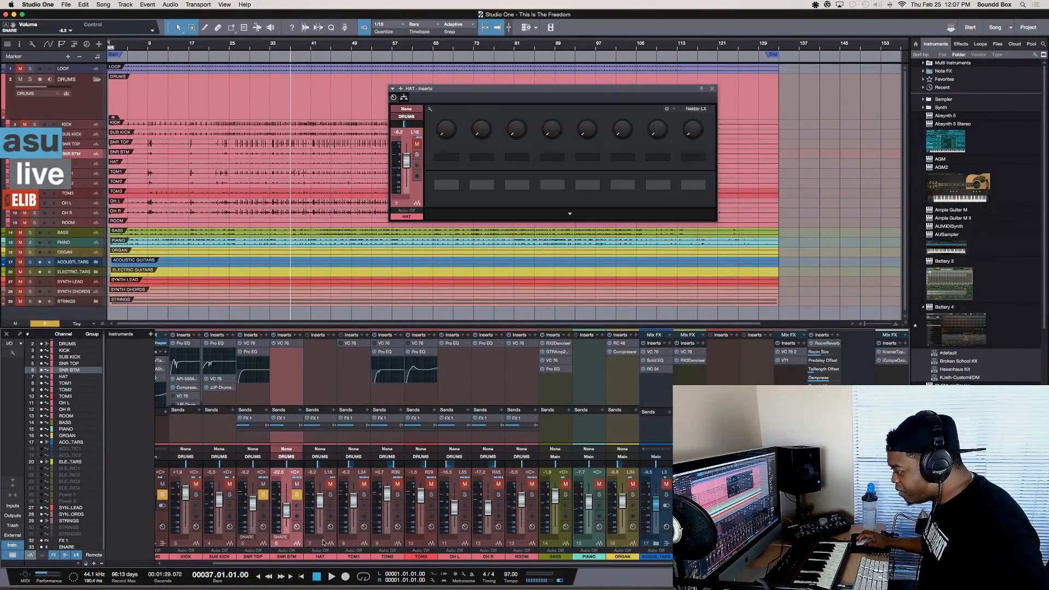
left_click(360, 541)
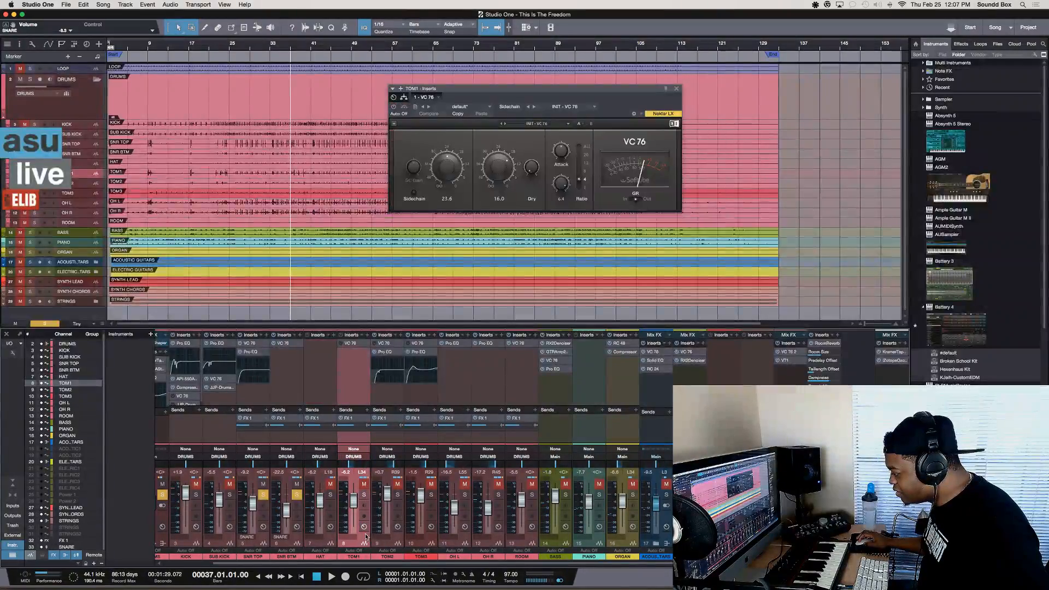
left_click(430, 543, "shift")
right_click(431, 540)
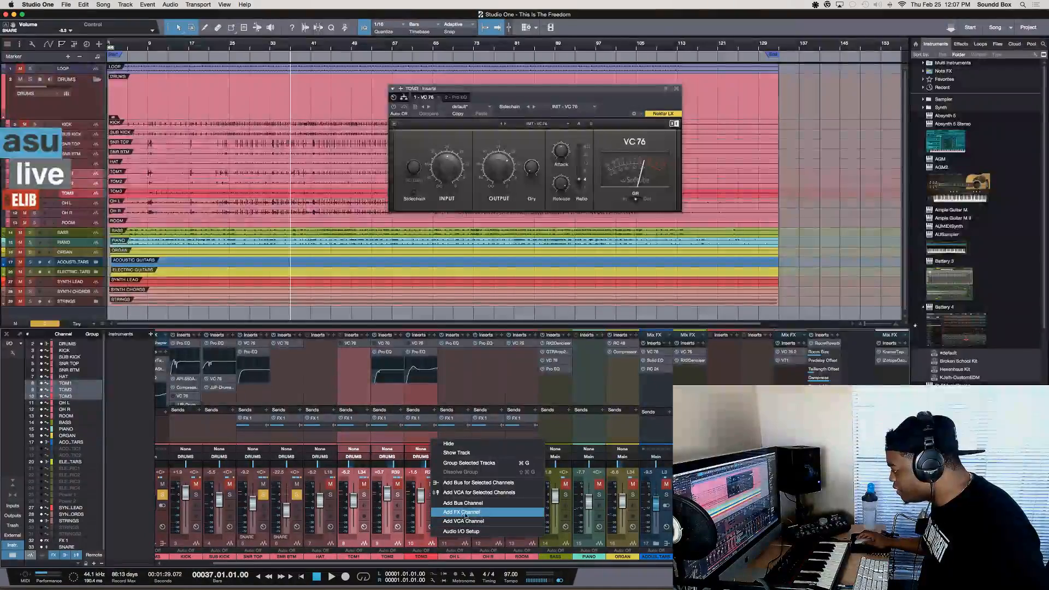
left_click(503, 521)
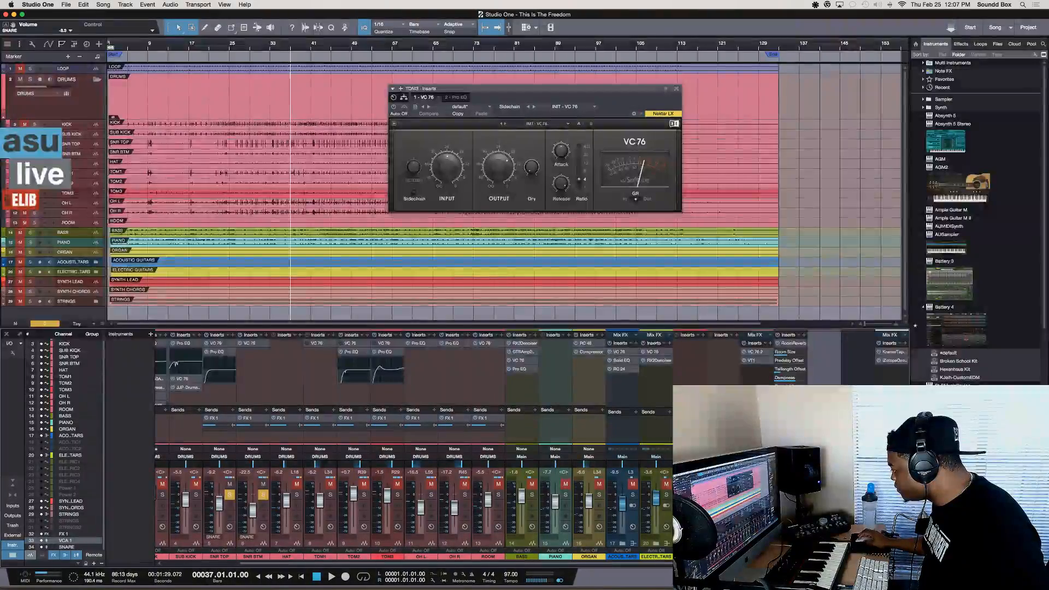
Undo the reordering of the new VCA channel, move it ahead of the SNARE VCA again, and undo that move
key("super+z")
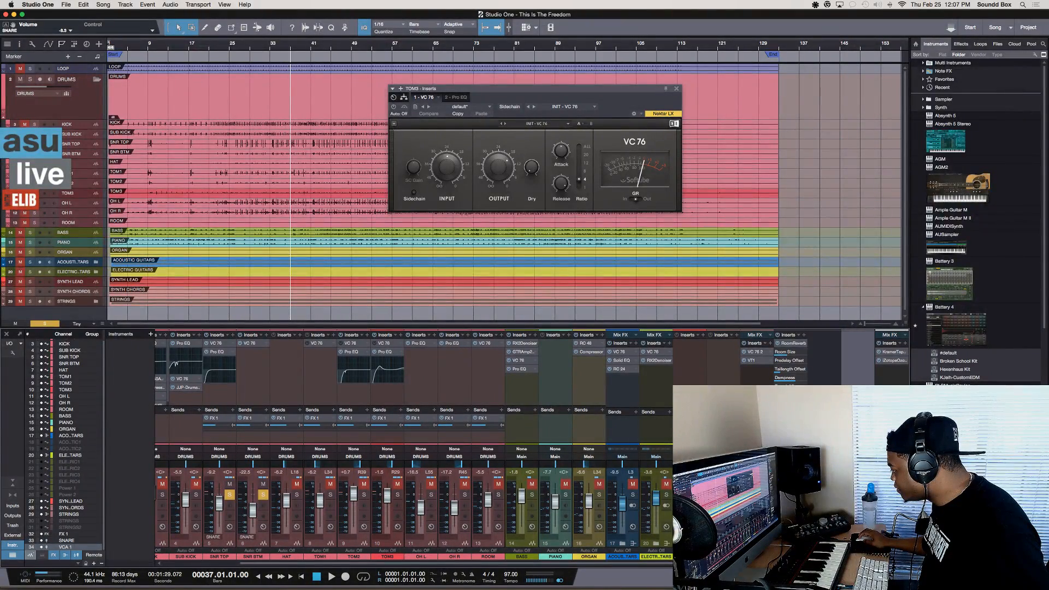
left_click_drag(857, 556, 780, 556)
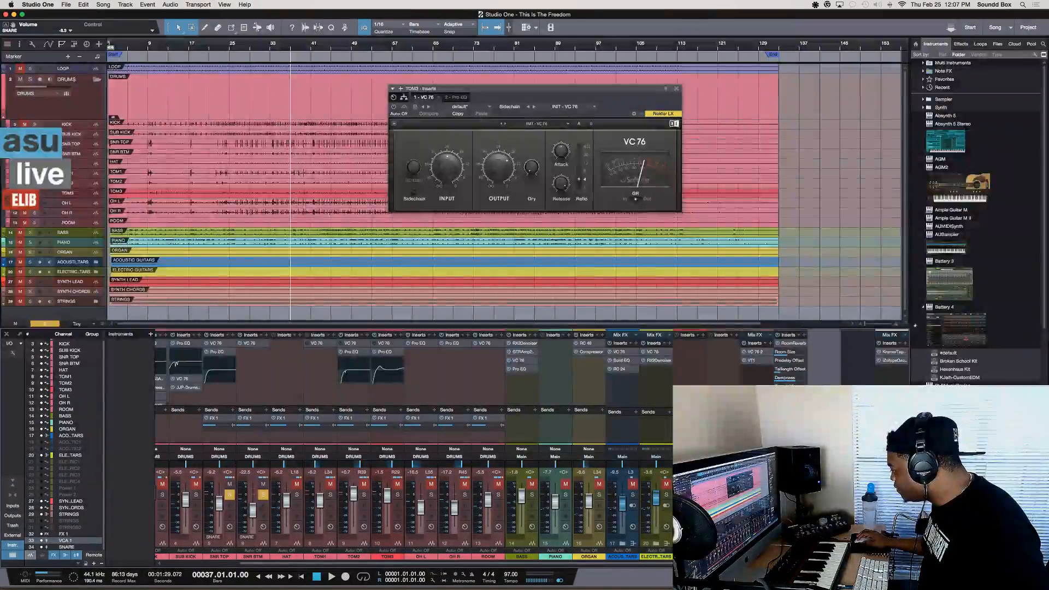
key("super+z")
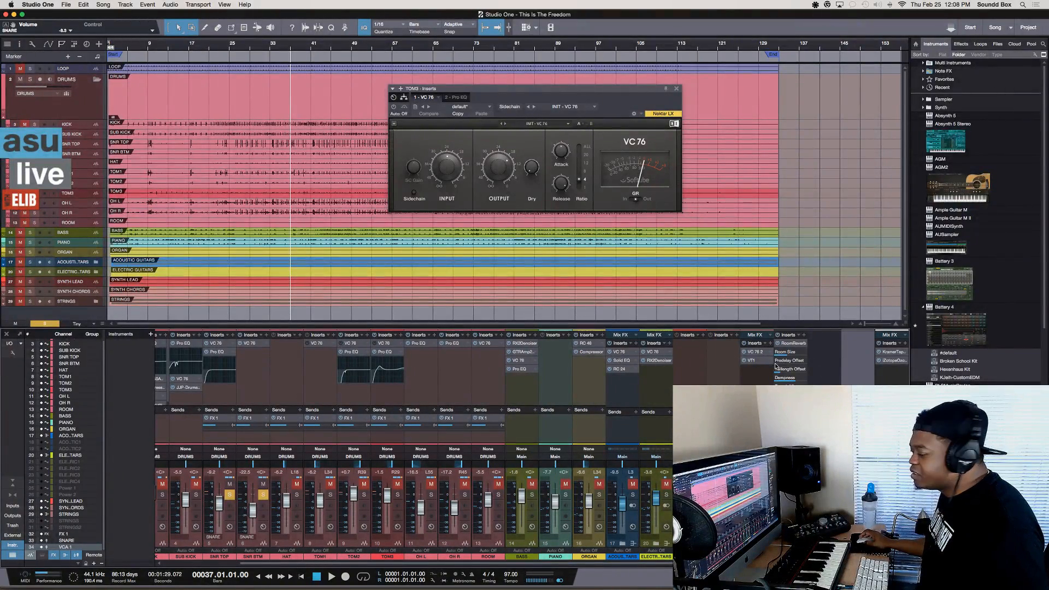
Set the loop range to the SNR TOP event and enlarge its waveform around bar 37
key("super+Tab")
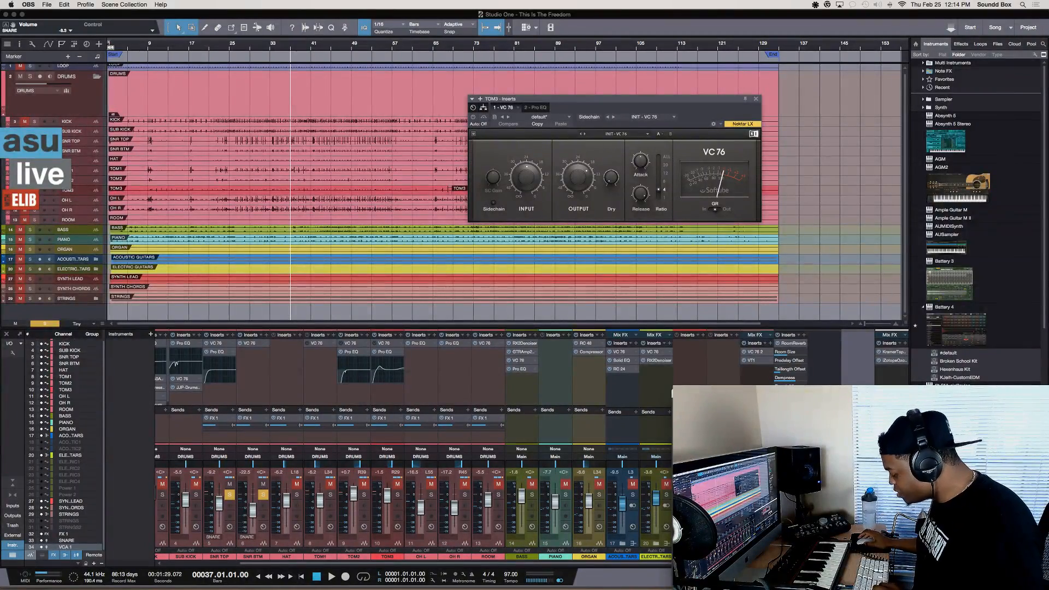
left_click(211, 143)
key("p")
key("shift+e")
key("shift+e")
key("shift+e")
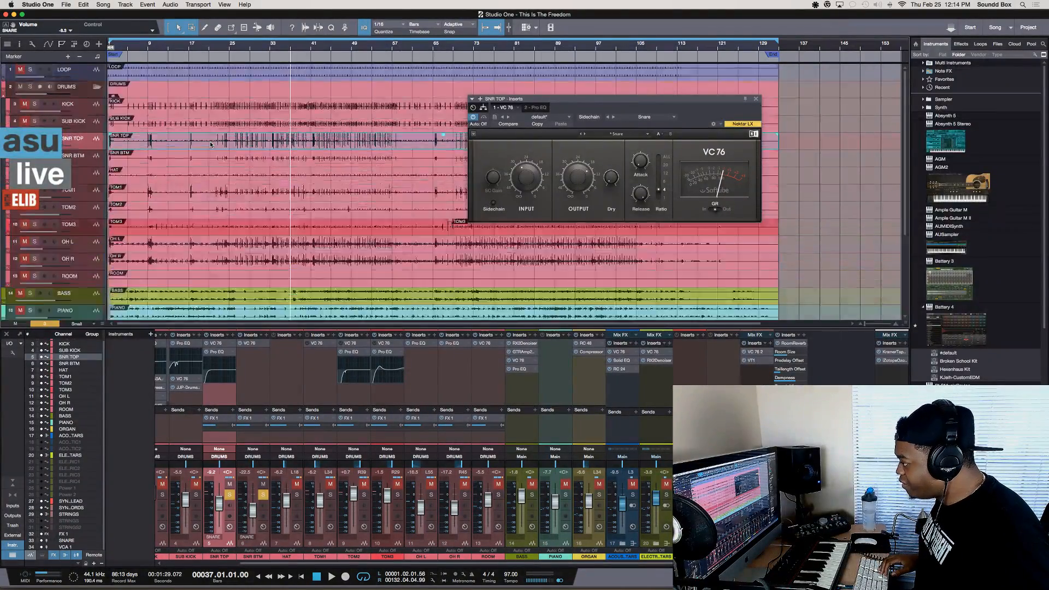
key("shift+e")
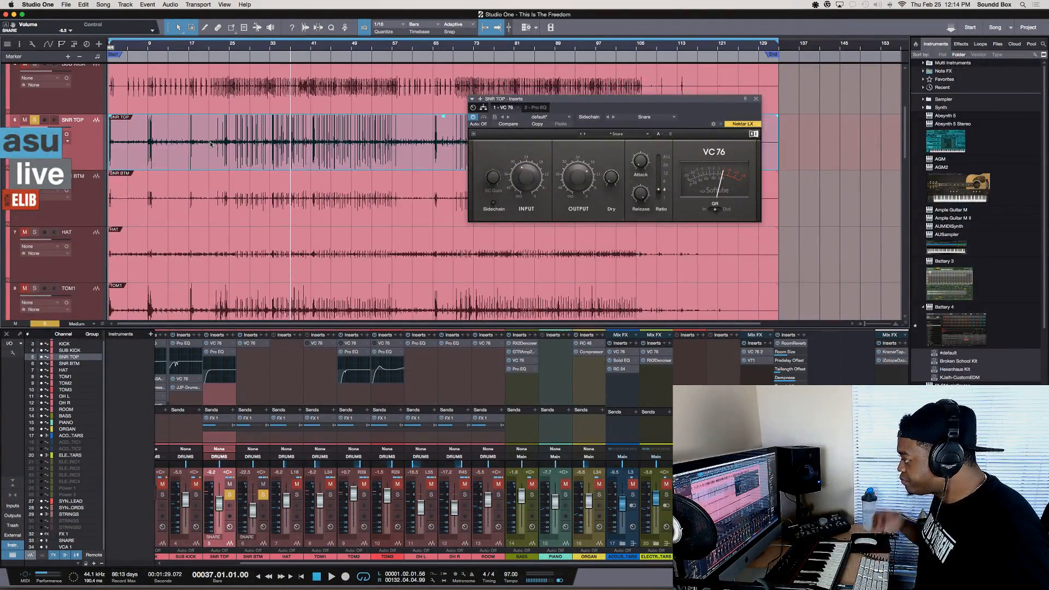
key("shift+e")
key("e")
key("e")
key("e")
key("e")
key("e")
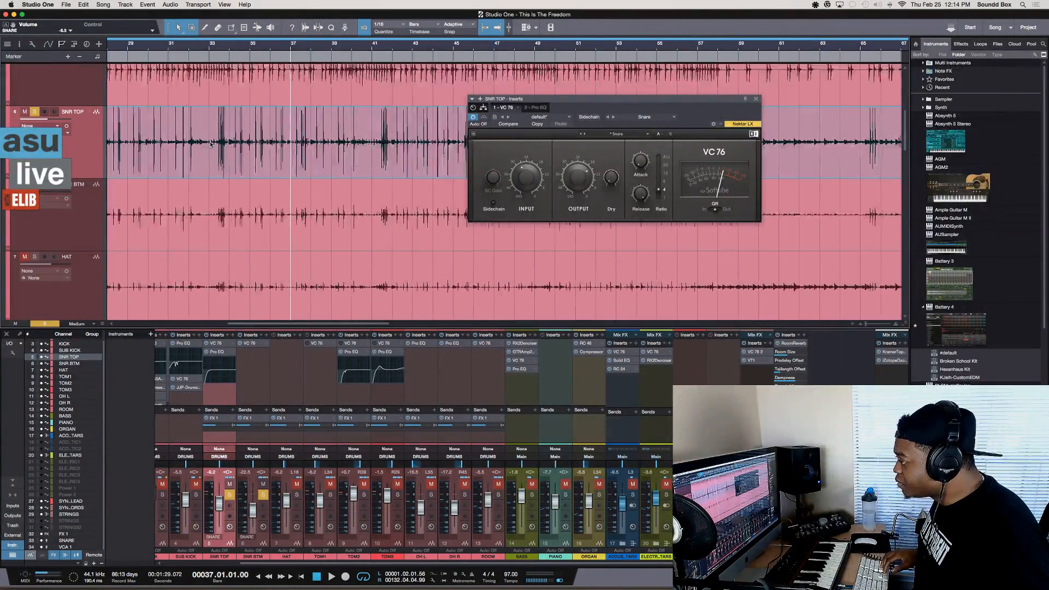
key("shift+e")
key("e")
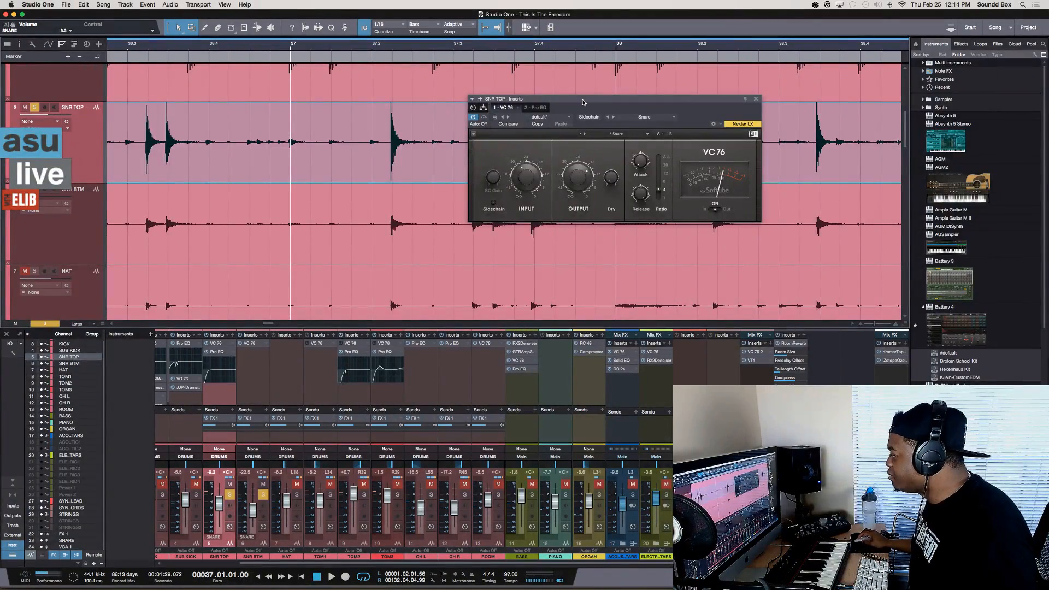
Close the VC 76 window and advance the playback cursor from transient to transient on SNR TOP up to bar 44
left_click_drag(582, 101, 671, 241)
left_click(844, 240)
left_click(336, 168)
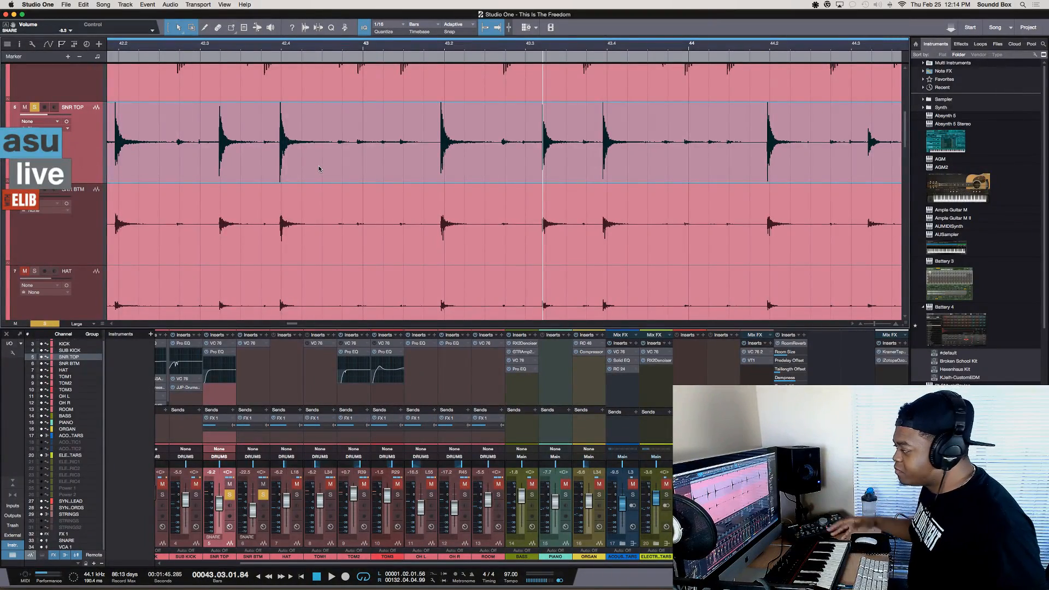
key("Tab")
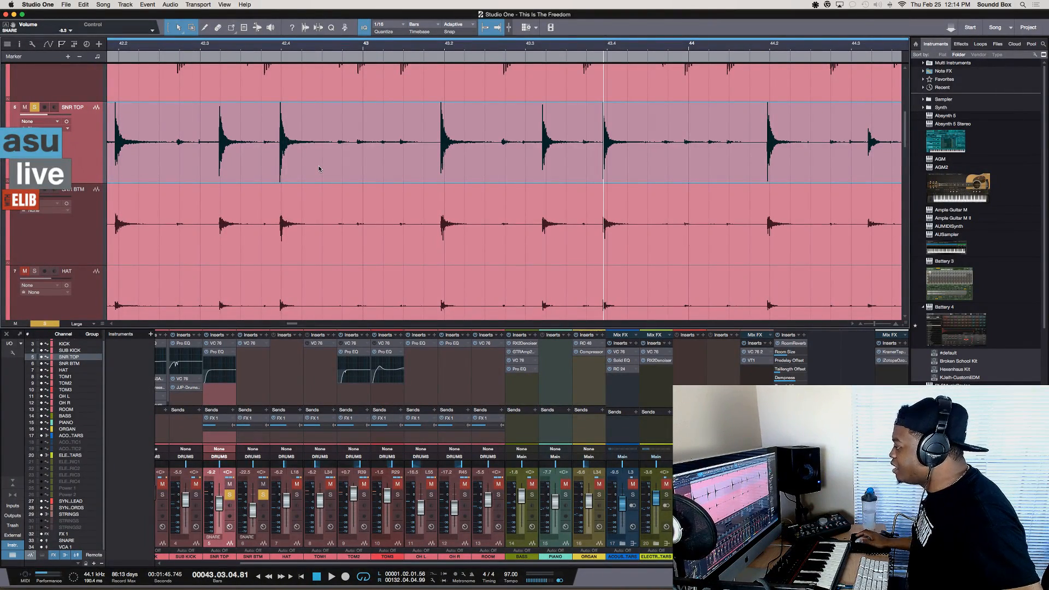
key("Tab")
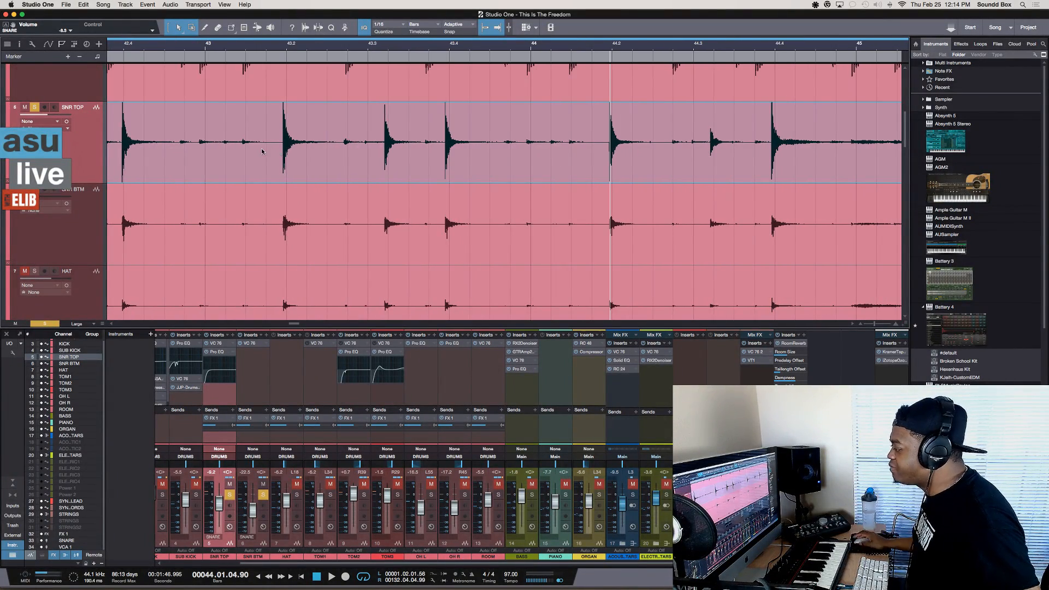
Select the SNR TOP range from 65.03.01 to 67.02.04, starting at the first of the three close snare hits
scroll(262, 151, "right", 3)
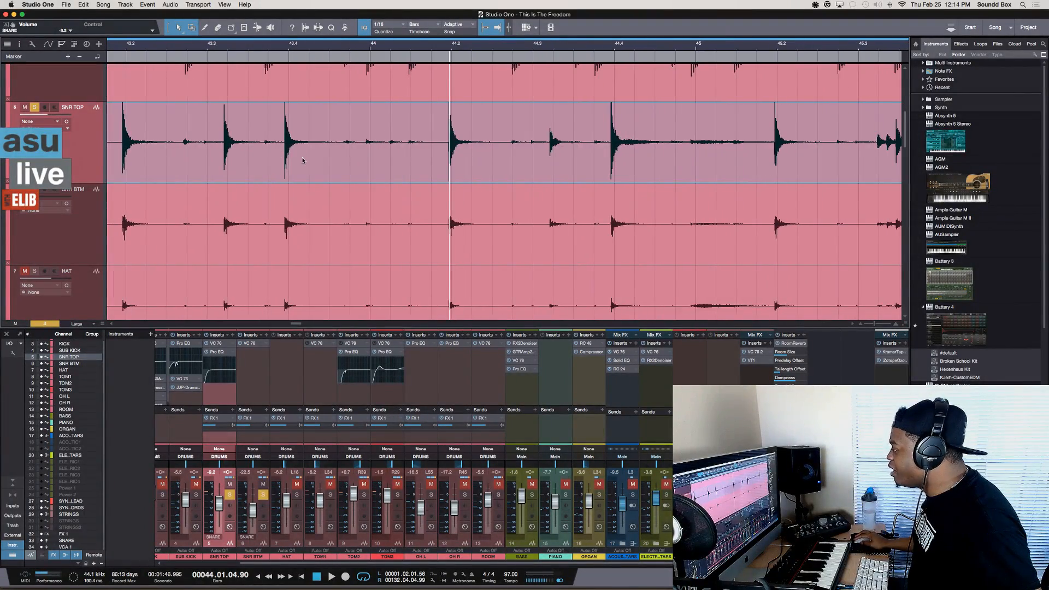
scroll(303, 160, "right", 5)
scroll(301, 161, "left", 9)
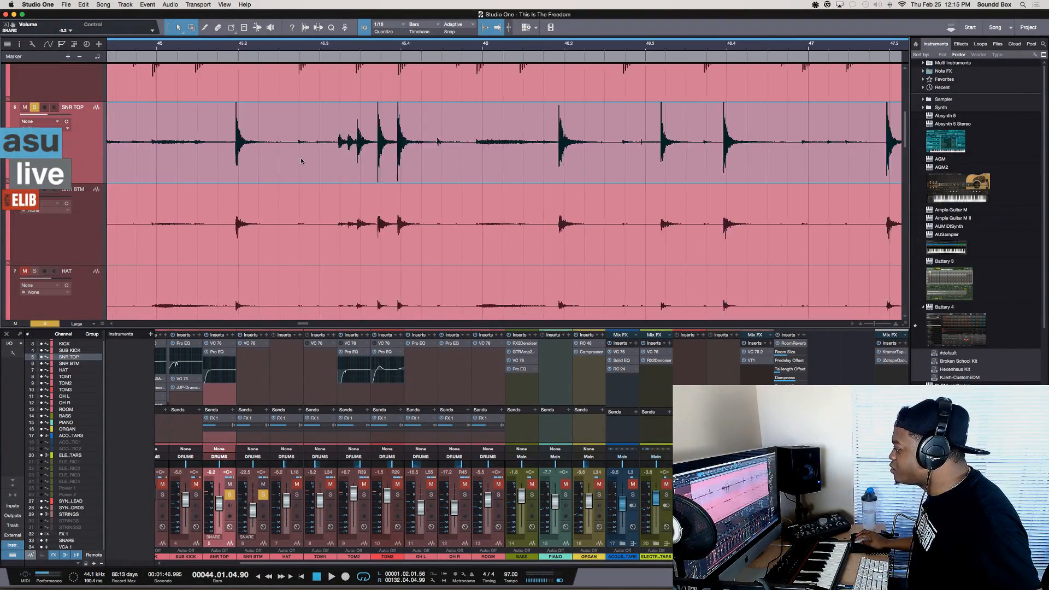
scroll(301, 160, "left", 5)
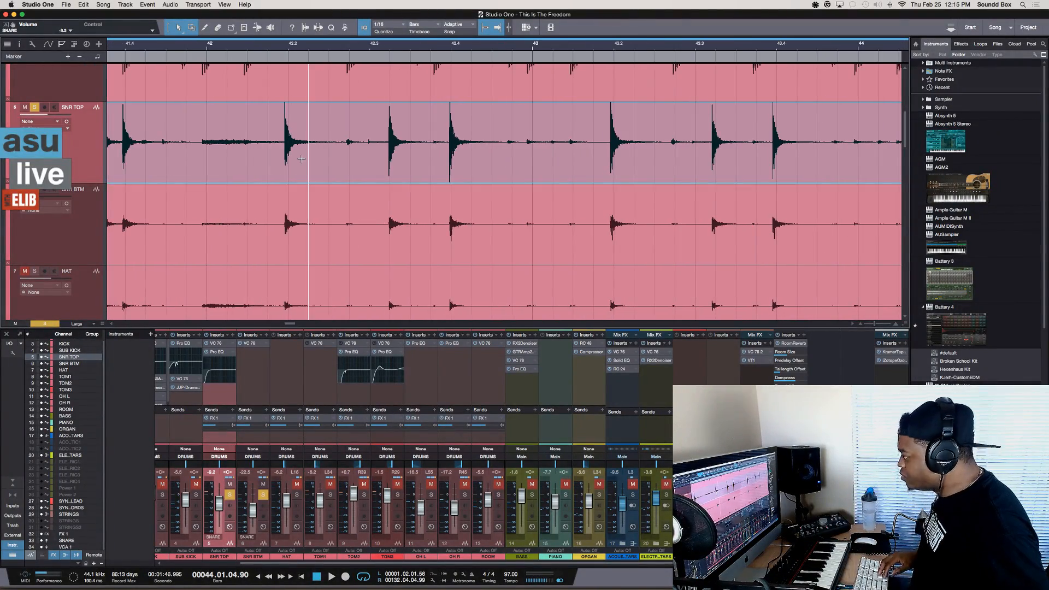
scroll(295, 161, "down", 7)
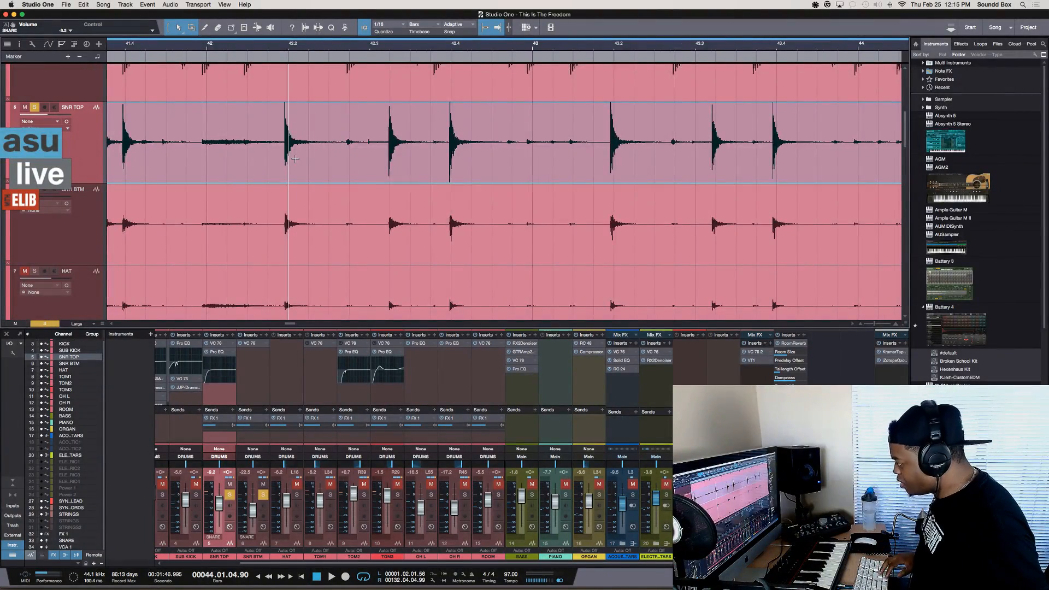
scroll(292, 166, "right", 10)
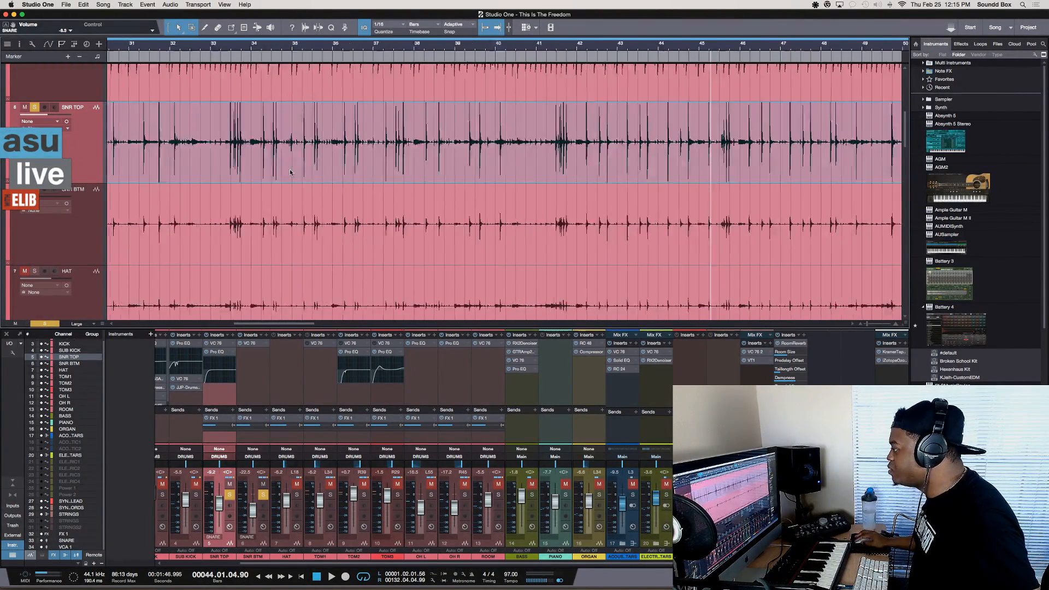
scroll(292, 173, "left", 4)
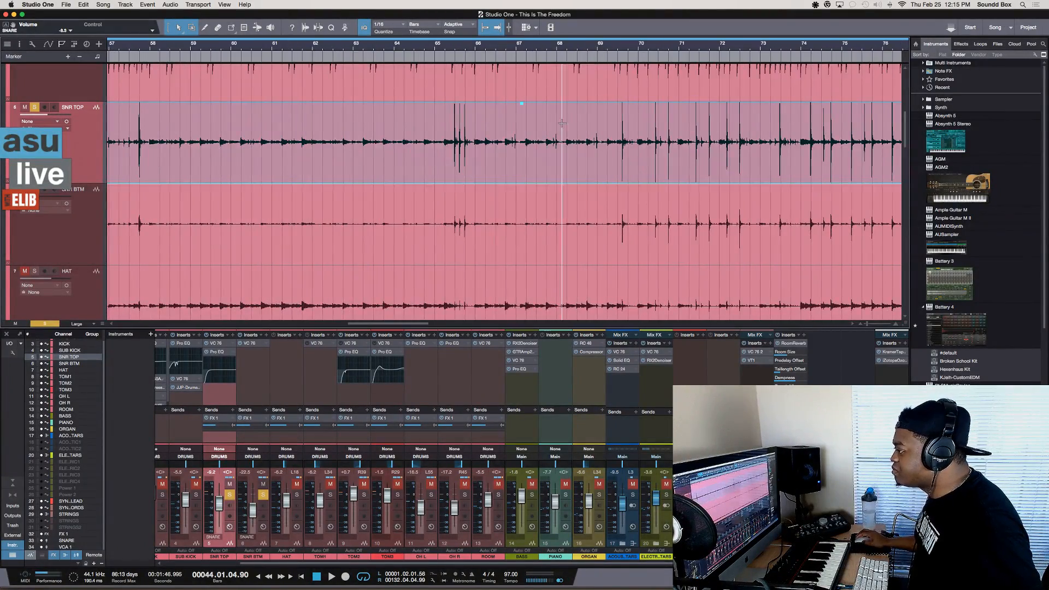
key("shift+e")
key("shift+e")
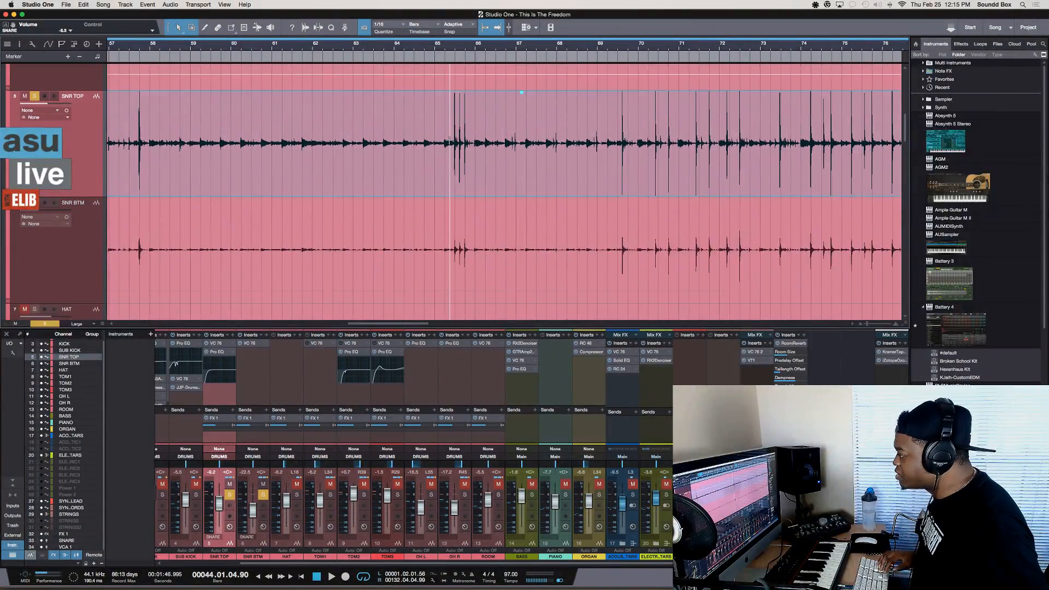
key("e")
key("e")
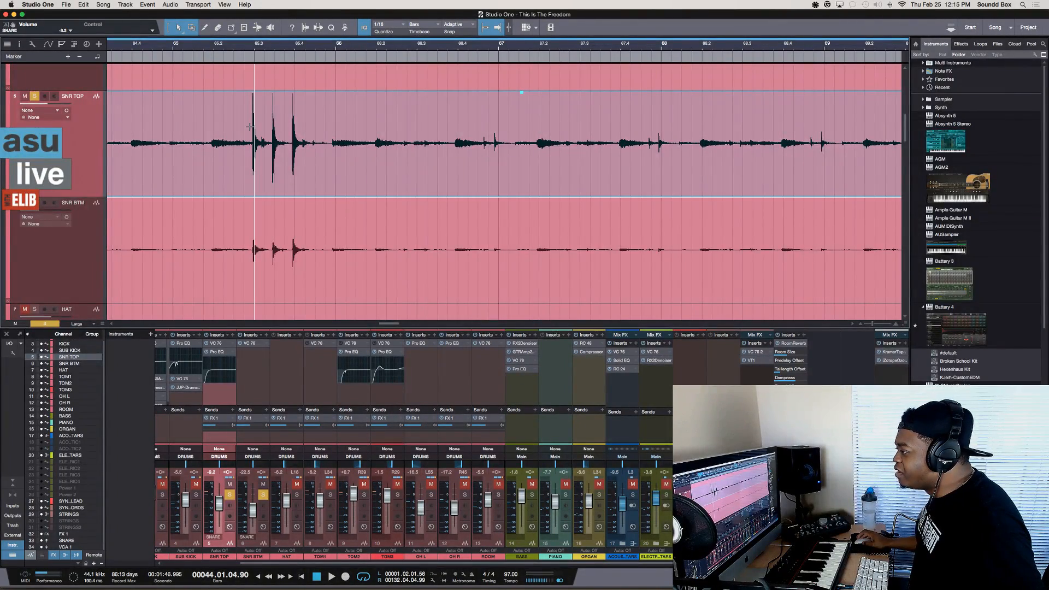
scroll(253, 112, "up", 3)
scroll(253, 120, "down", 4)
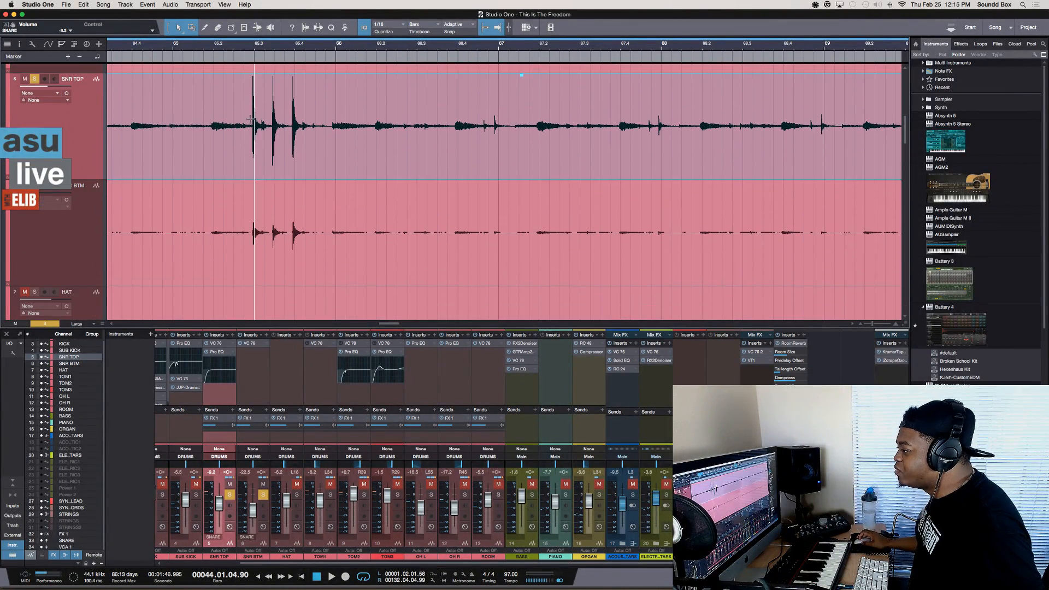
left_click_drag(254, 129, 567, 134)
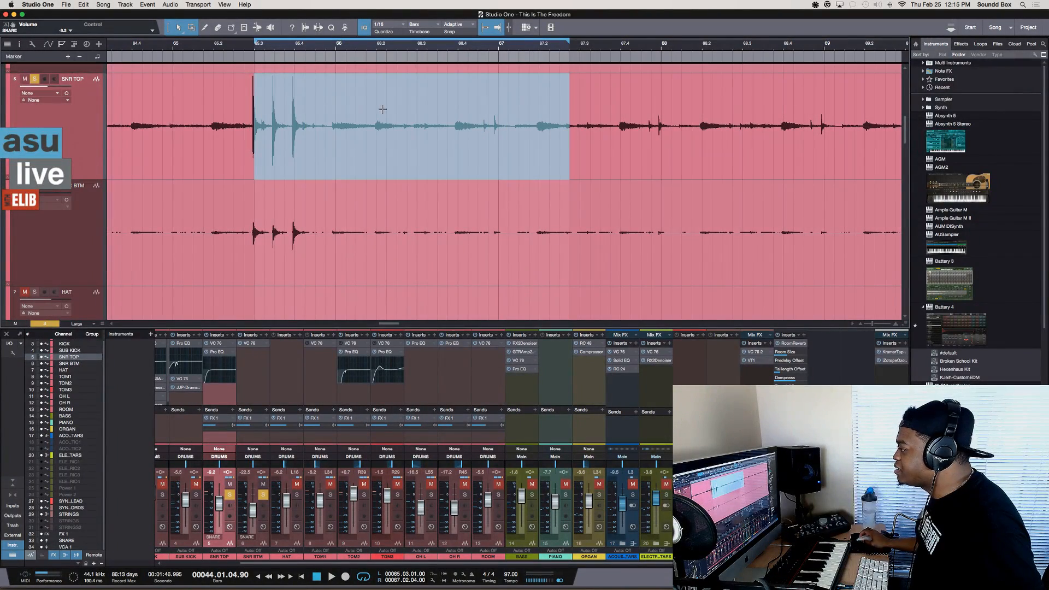
Play the snare tracks briefly from bar 44, stop playback, and return to the area before the selected range
left_click(260, 64)
key("space")
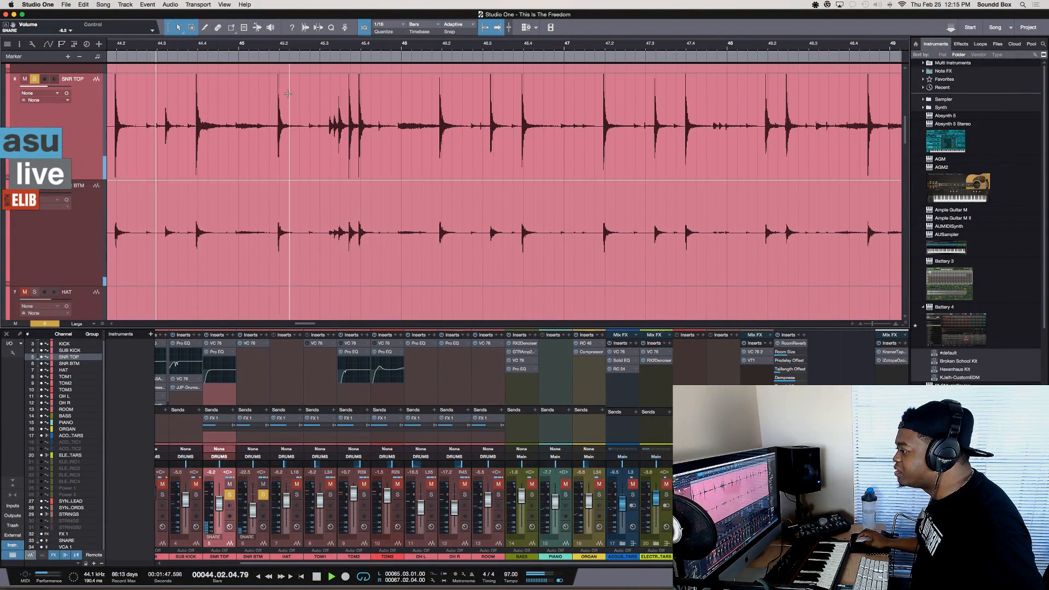
key("space")
scroll(350, 120, "left", 10)
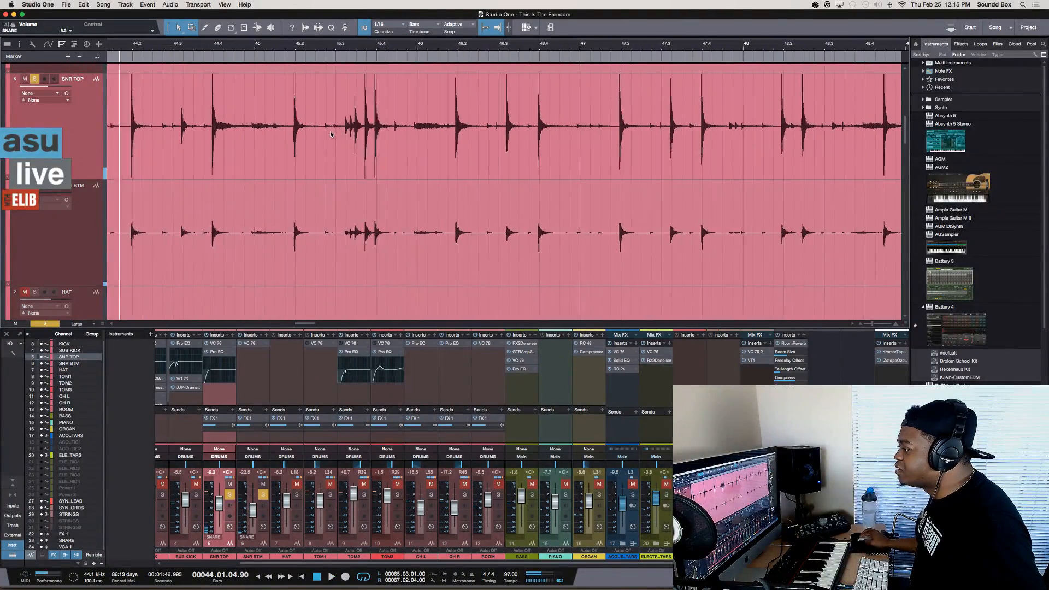
scroll(330, 133, "right", 20)
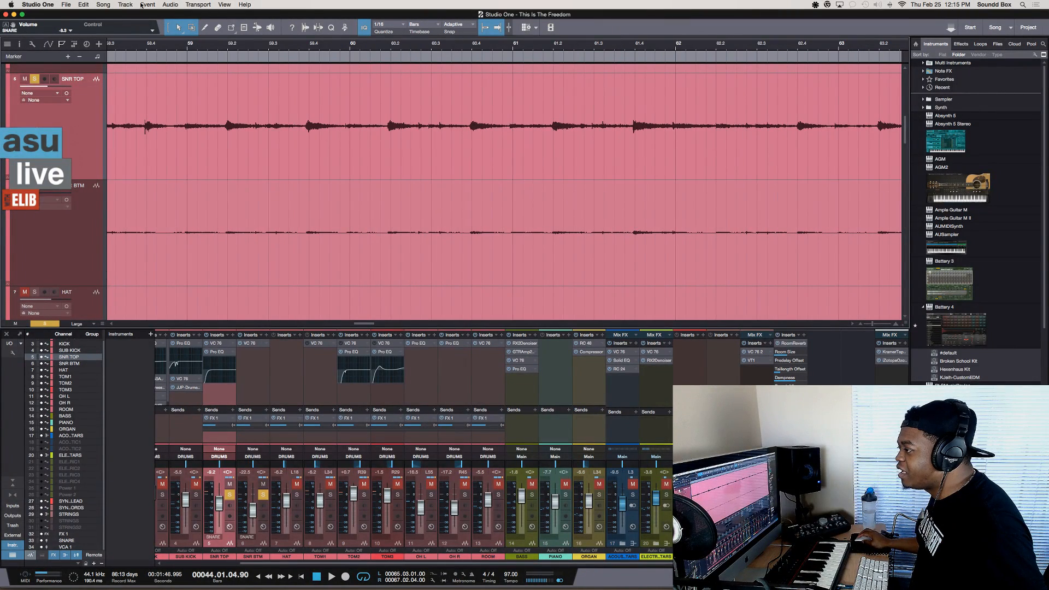
Apply Loop Selection Snapped to the selected SNR TOP range and test playback
left_click(176, 4)
mouse_move(193, 4)
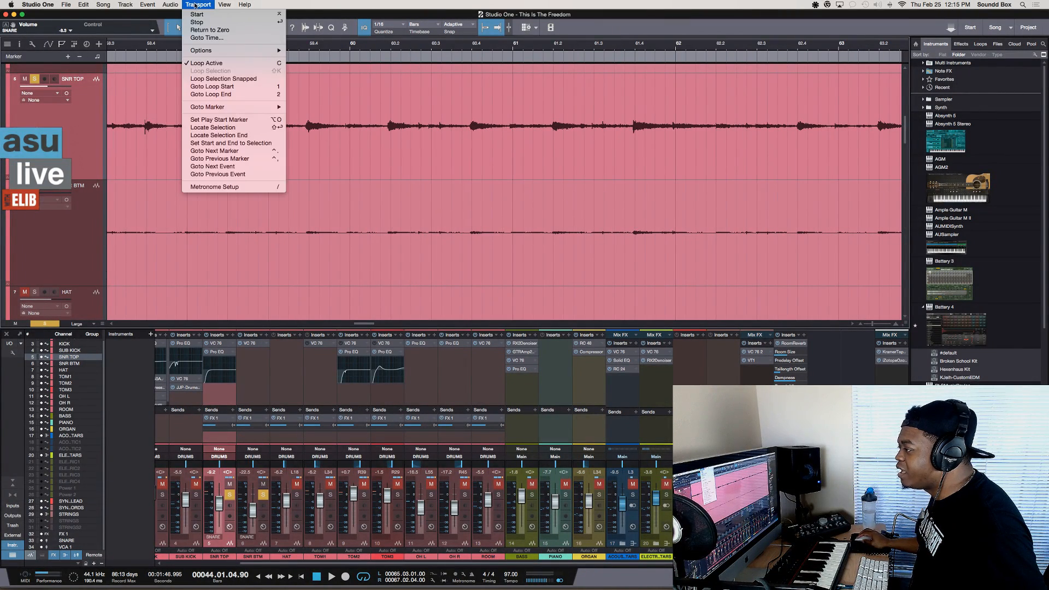
left_click(253, 86)
key("space")
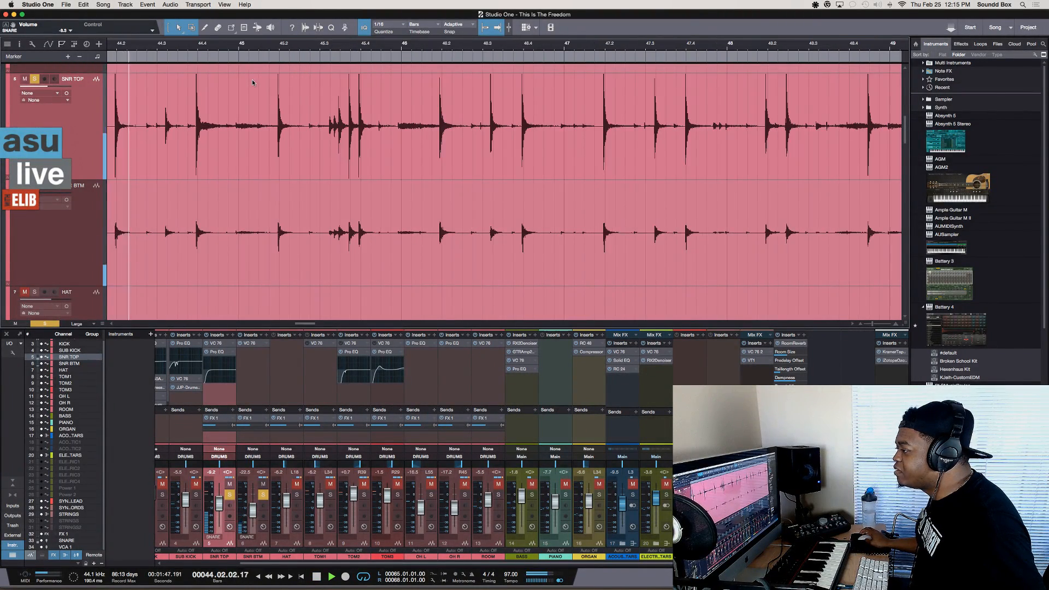
key("space")
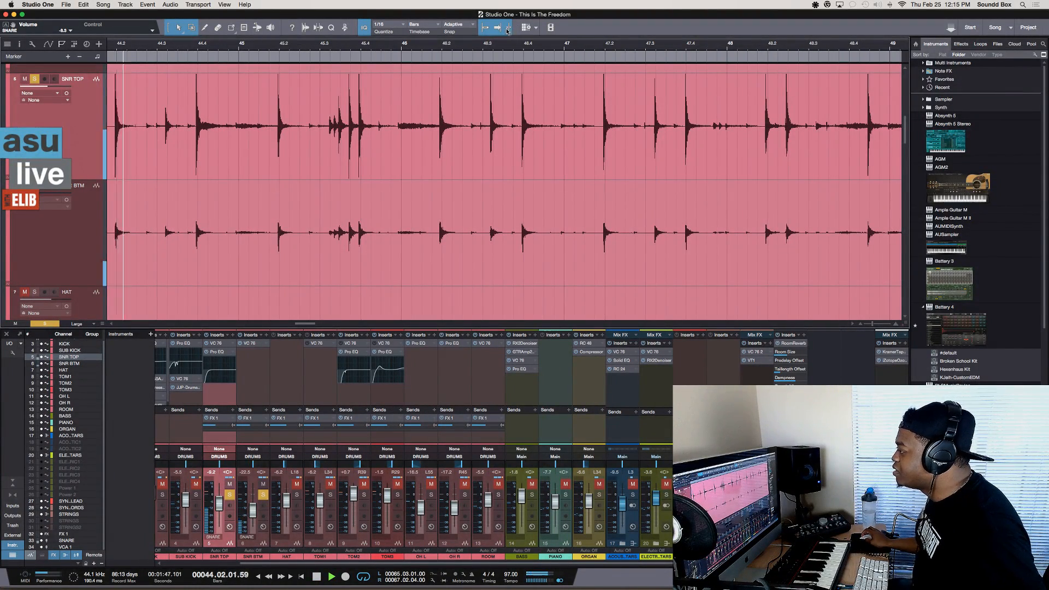
Place the playback cursor at 44.01.03 on SNR TOP and play the snare tracks briefly
scroll(270, 91, "left", 5)
left_click(270, 91)
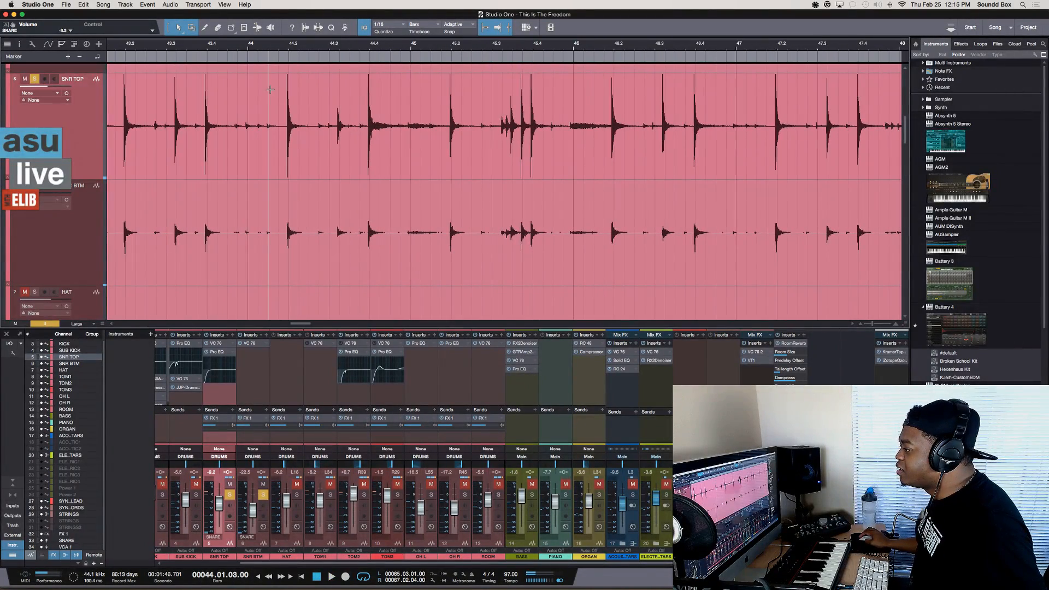
key("space")
key("space")
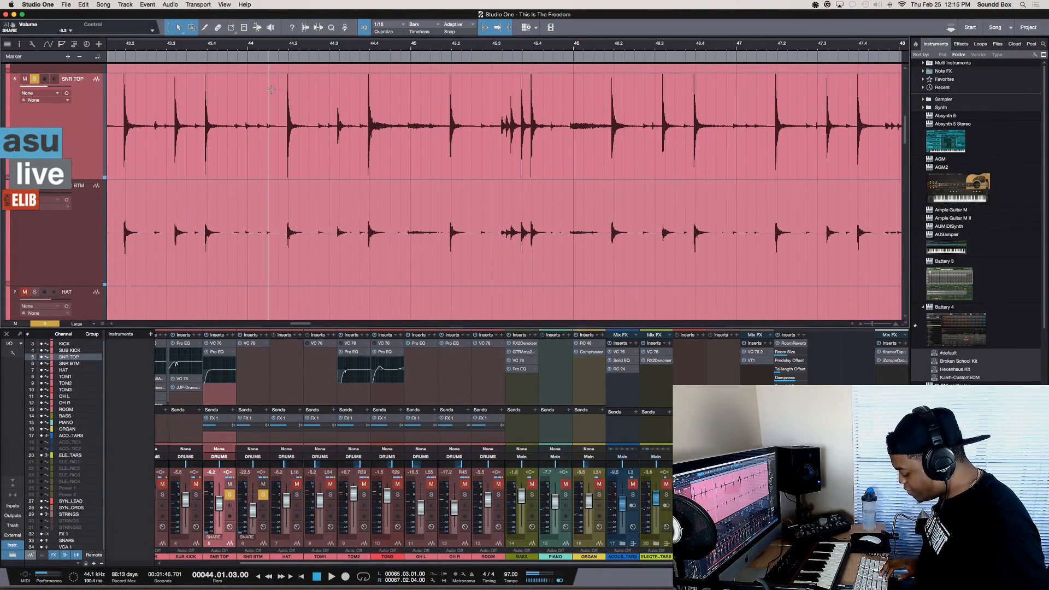
Test playback from 44.01.03 with the distant loop range at bars 65 to 67 switched on, and stop
key("w")
key("w")
key("w")
key("w")
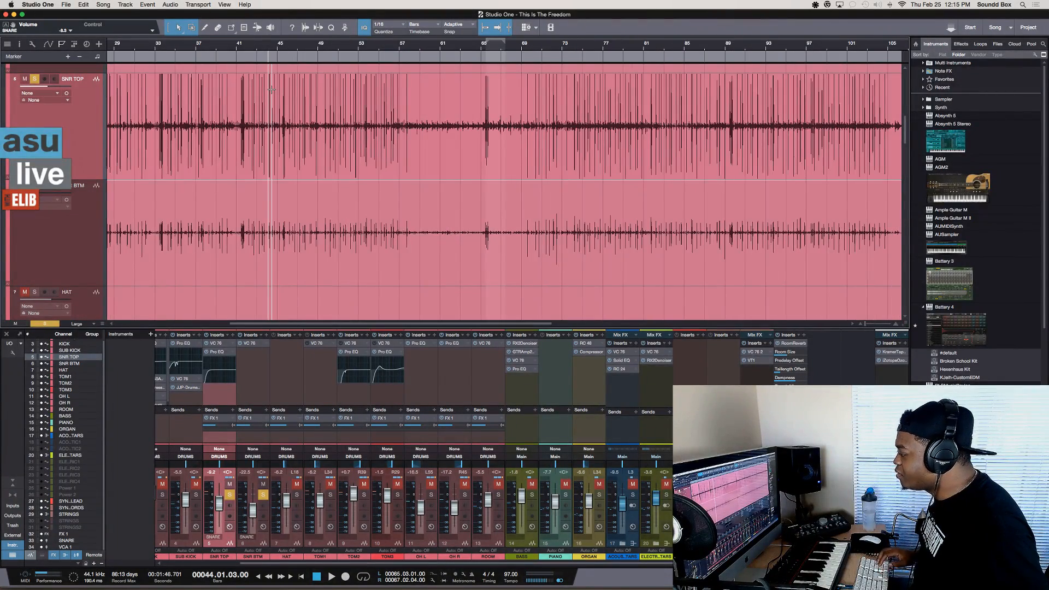
key("e")
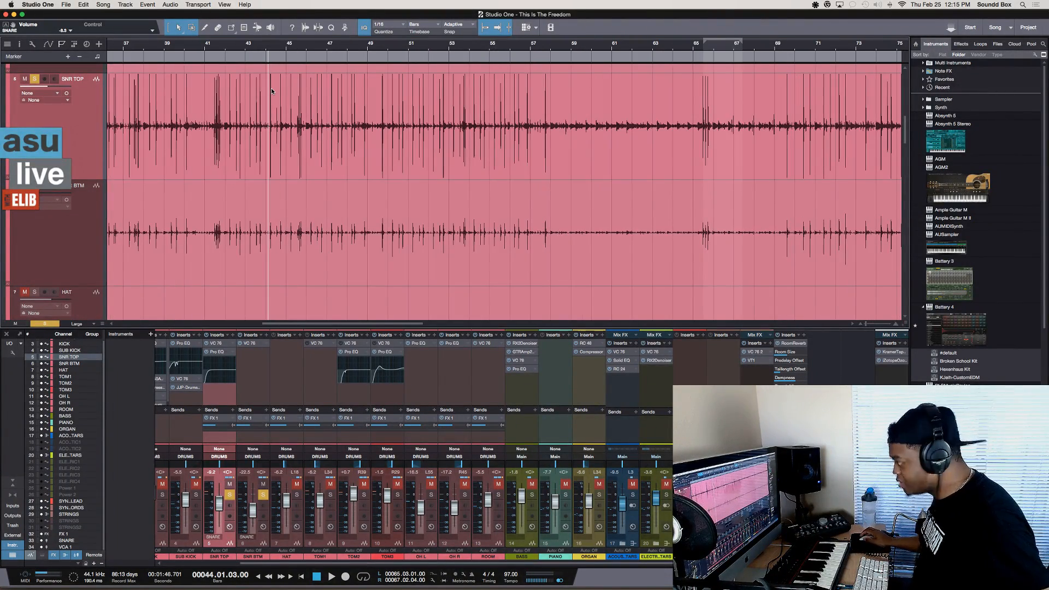
key("space")
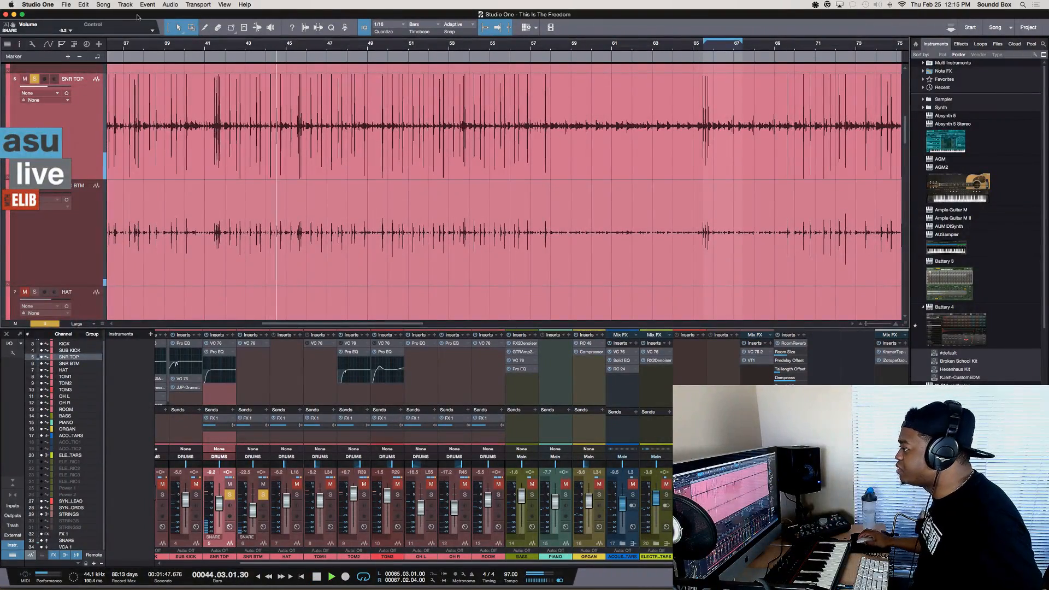
key("space")
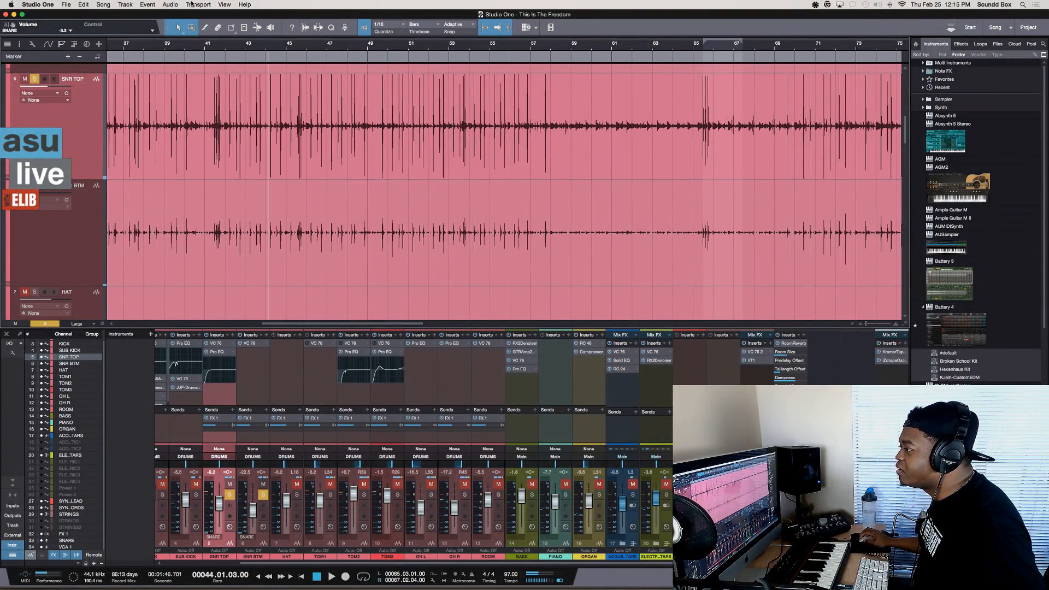
Start playback from 65.04.01 inside the loop range with looping on, and stop it
left_click(708, 50)
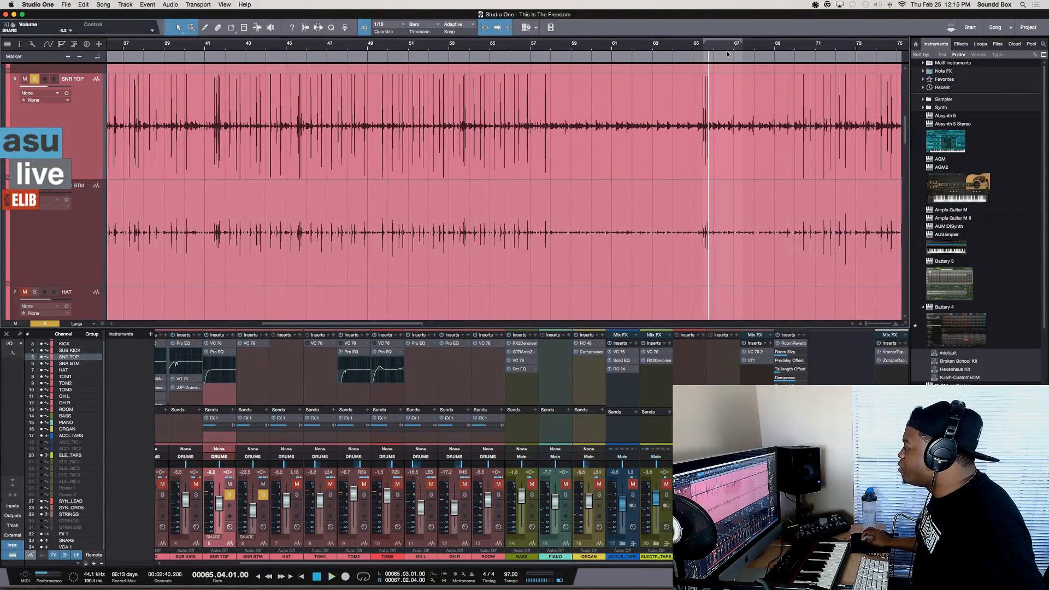
key("space")
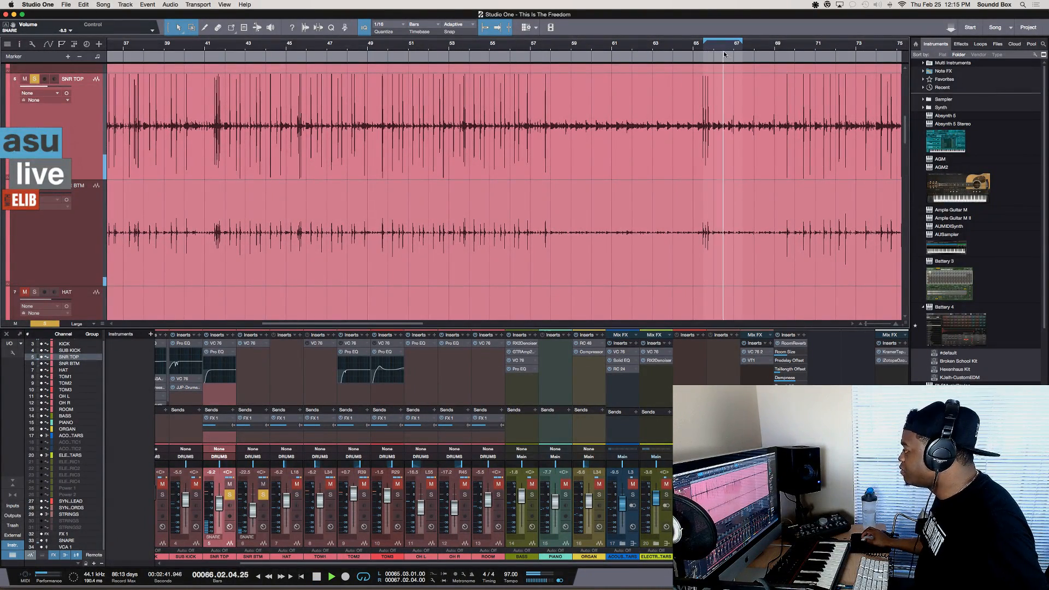
key("space")
key("space")
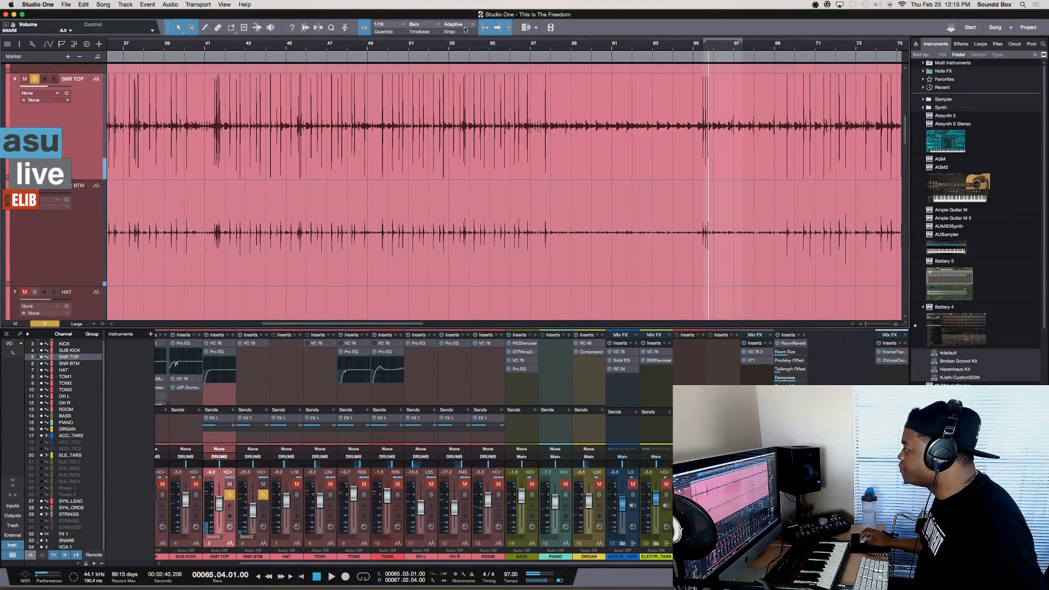
Switch Loop Active on and off again, and test playback briefly from 65.04.01
left_click(198, 4)
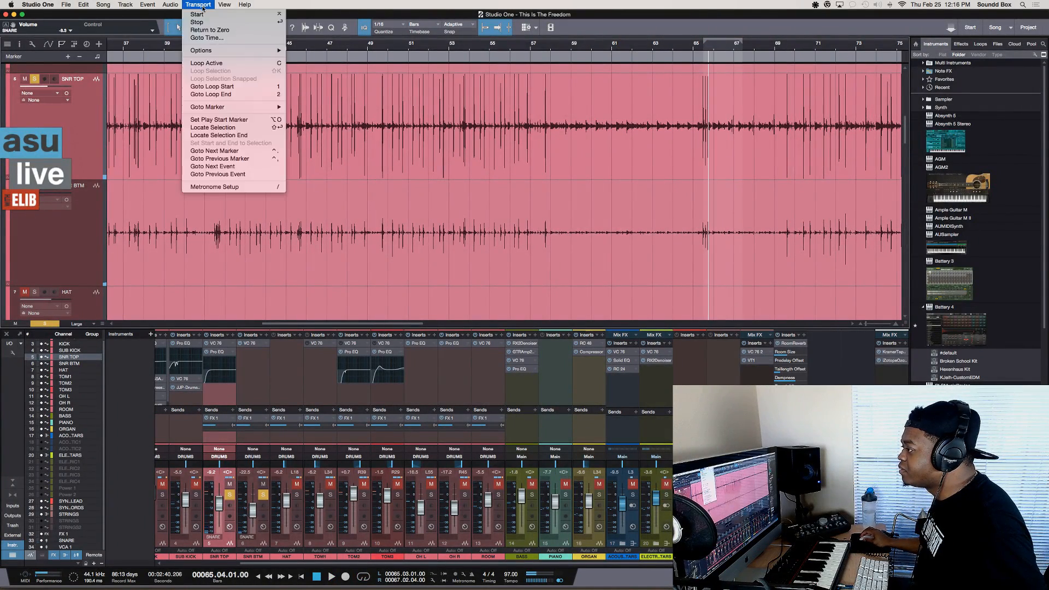
left_click(218, 64)
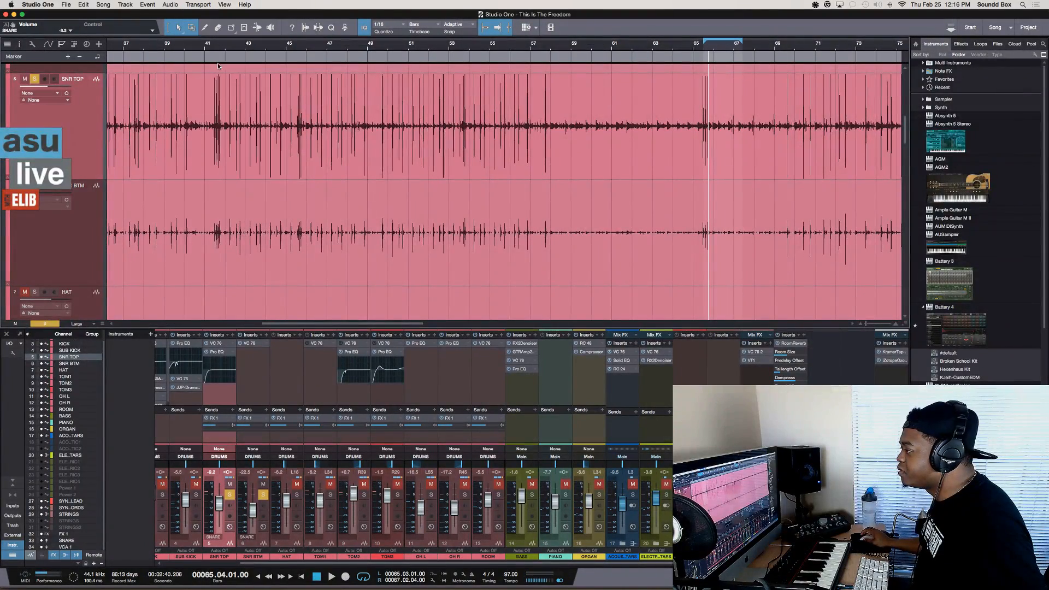
key("KP_Divide")
key("space")
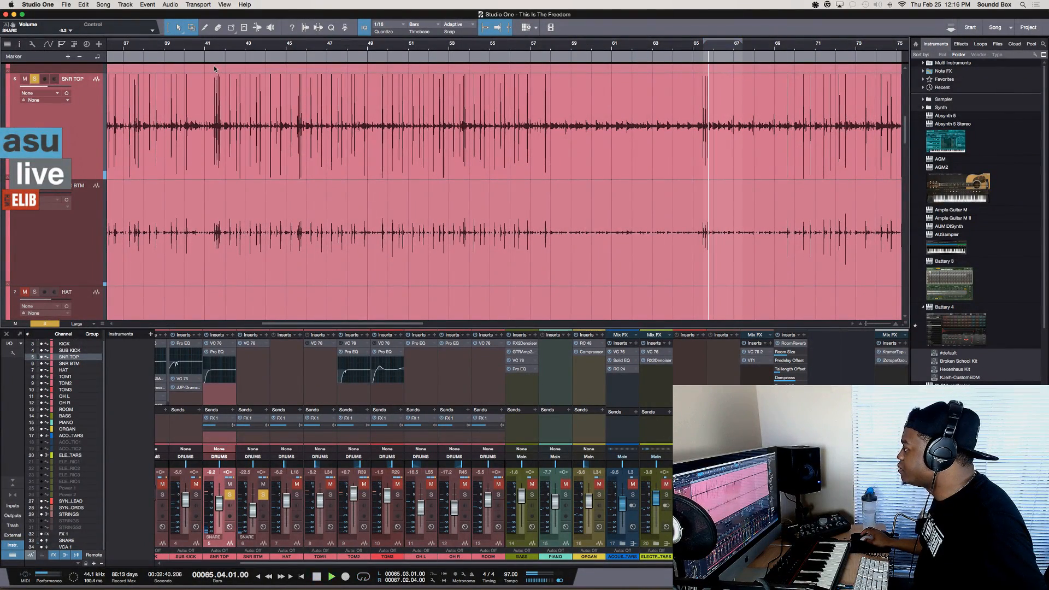
key("space")
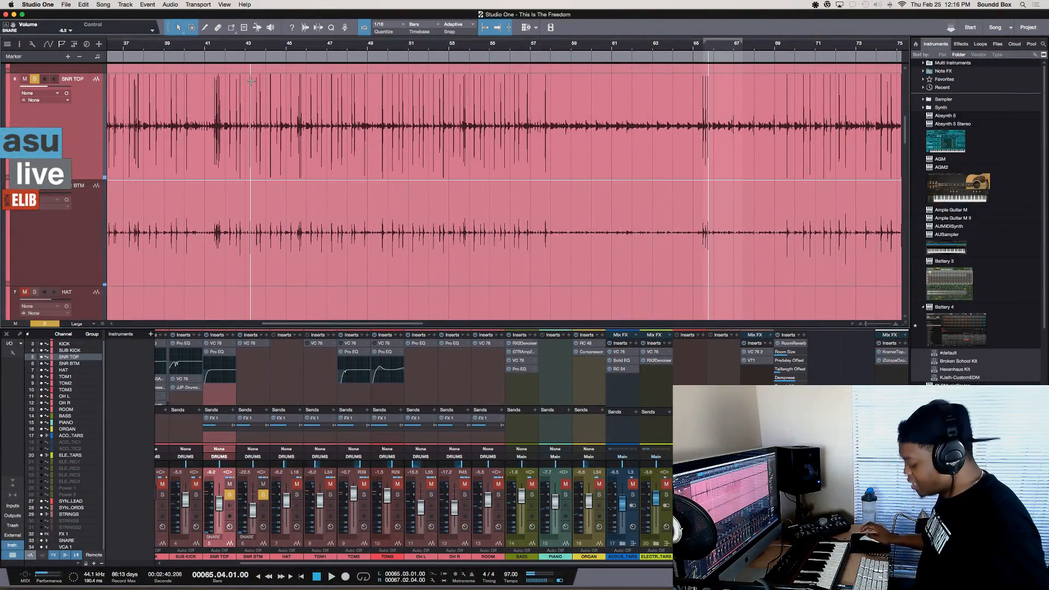
Enable the play start marker in the transport options and test playback from 65.04.01
key("e")
key("e")
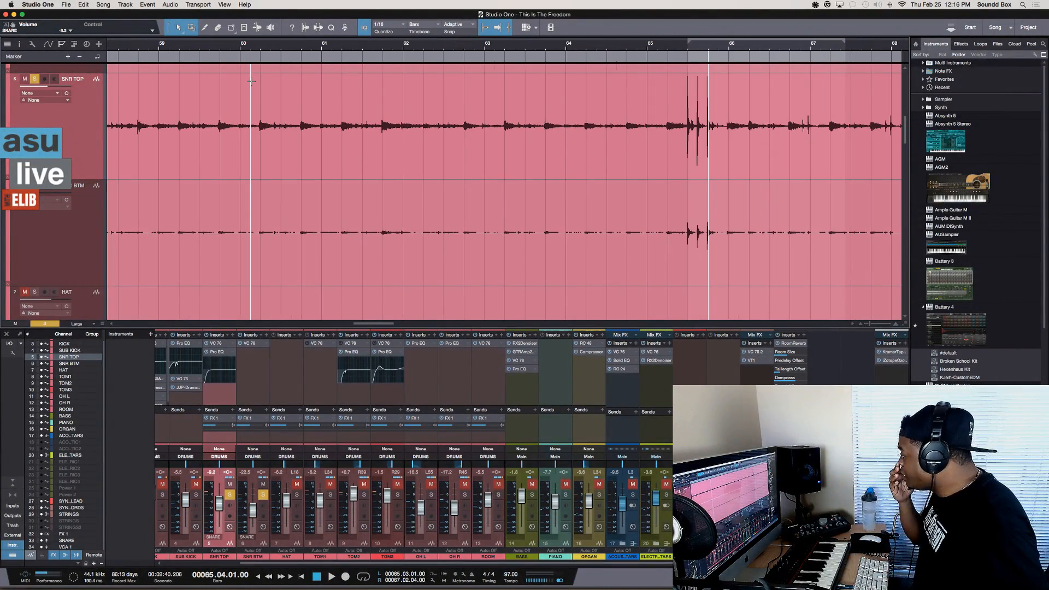
left_click(183, 3)
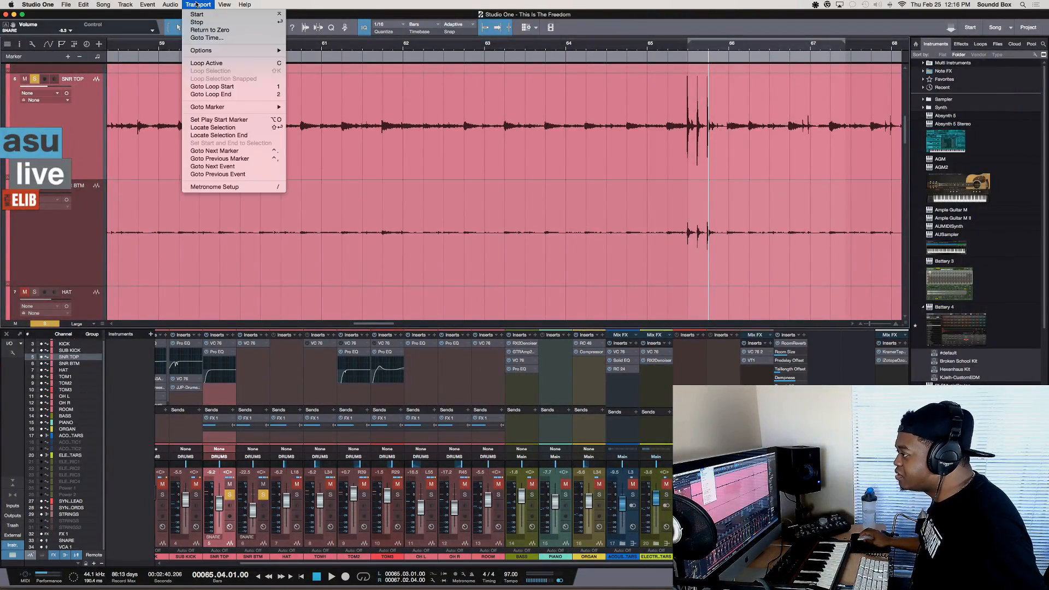
mouse_move(240, 50)
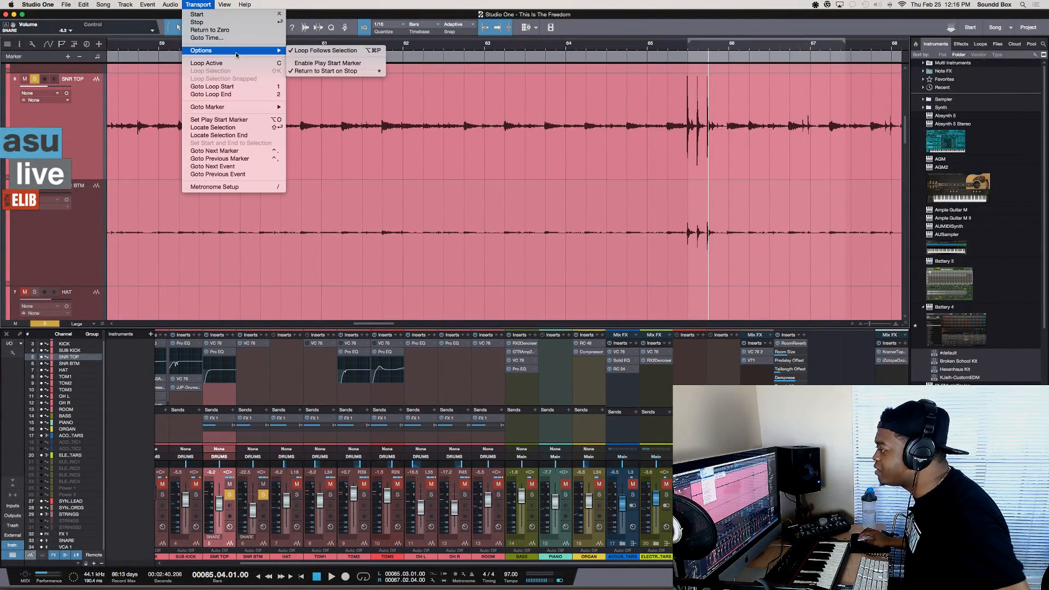
left_click(310, 71)
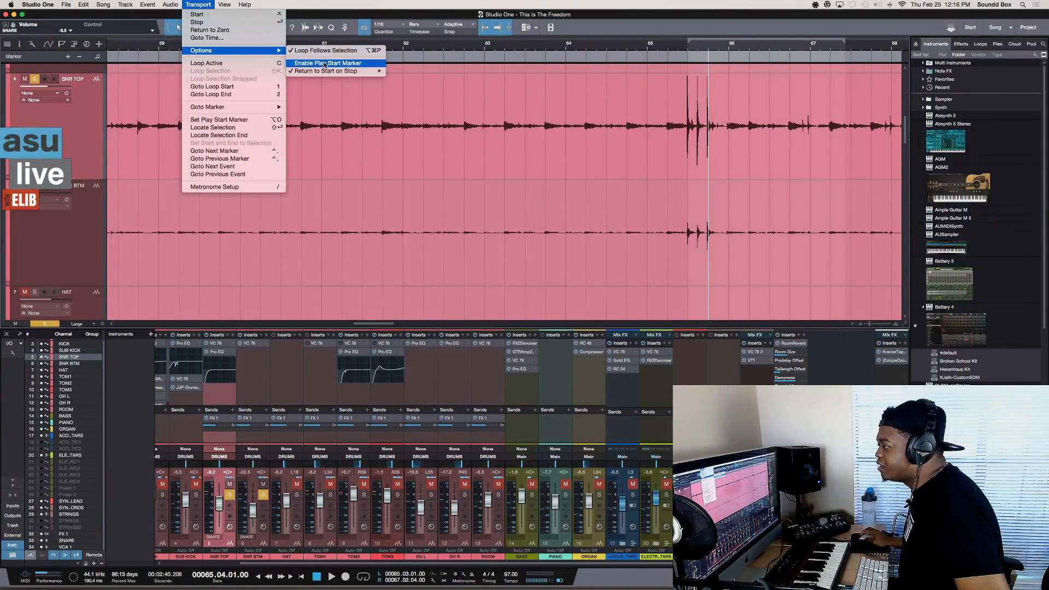
key("space")
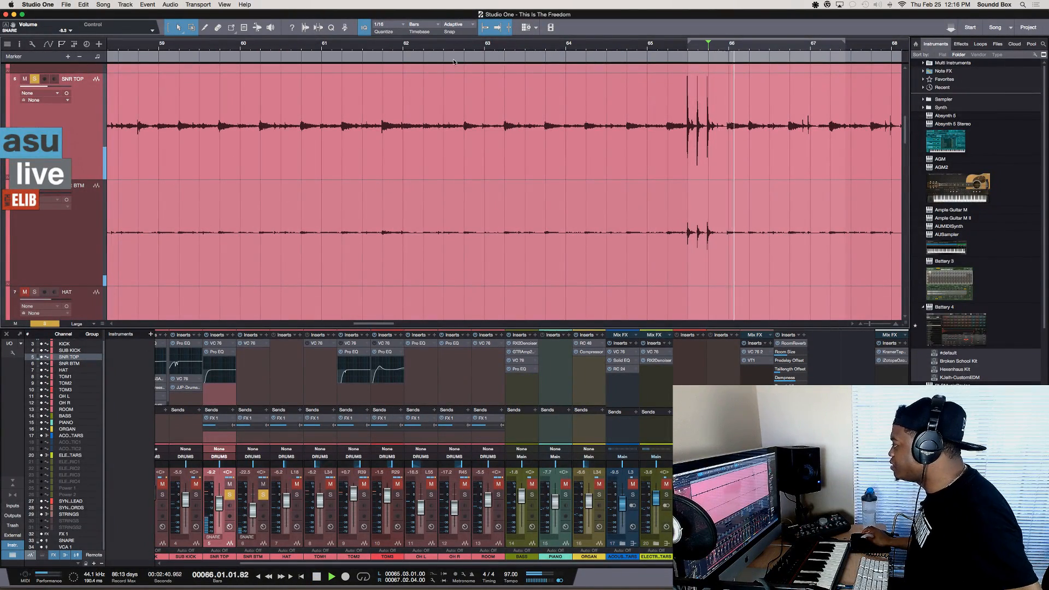
key("space")
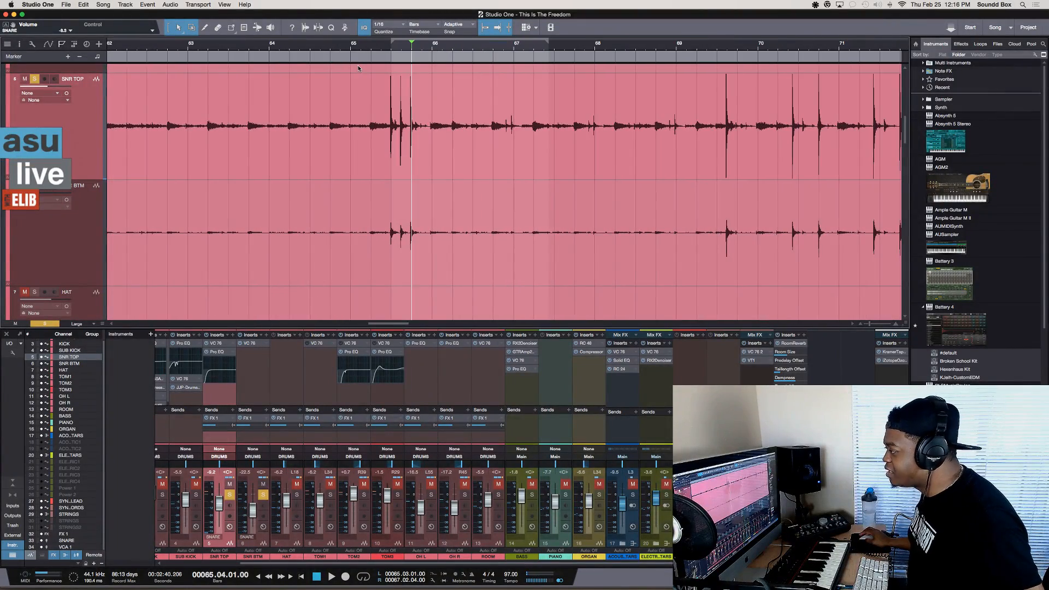
Move the play start marker to 65.03.01, at the first of the three close snare hits
scroll(358, 68, "right", 2)
key("e")
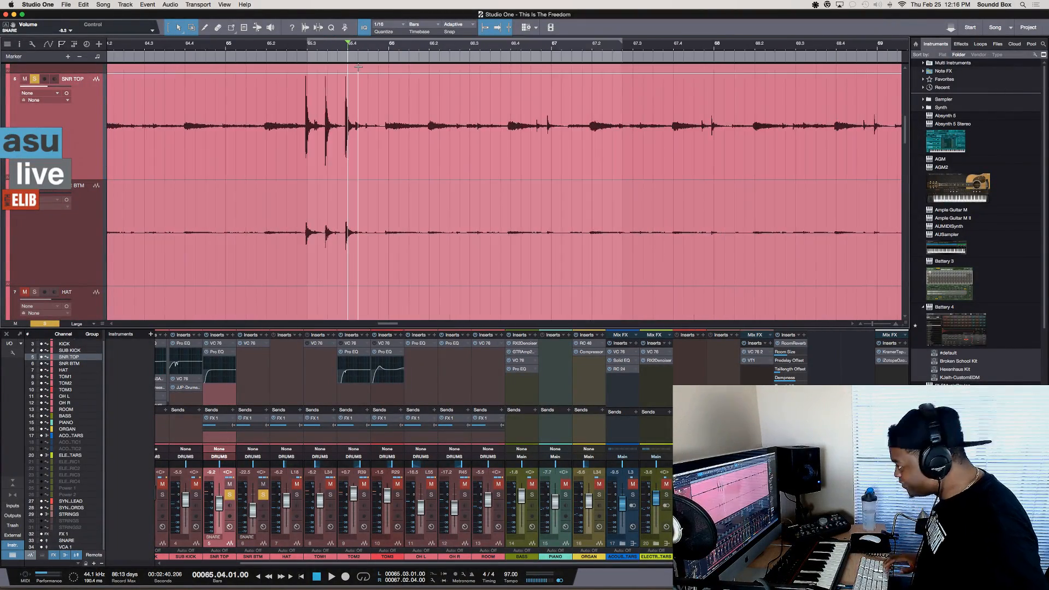
key("e")
key("e")
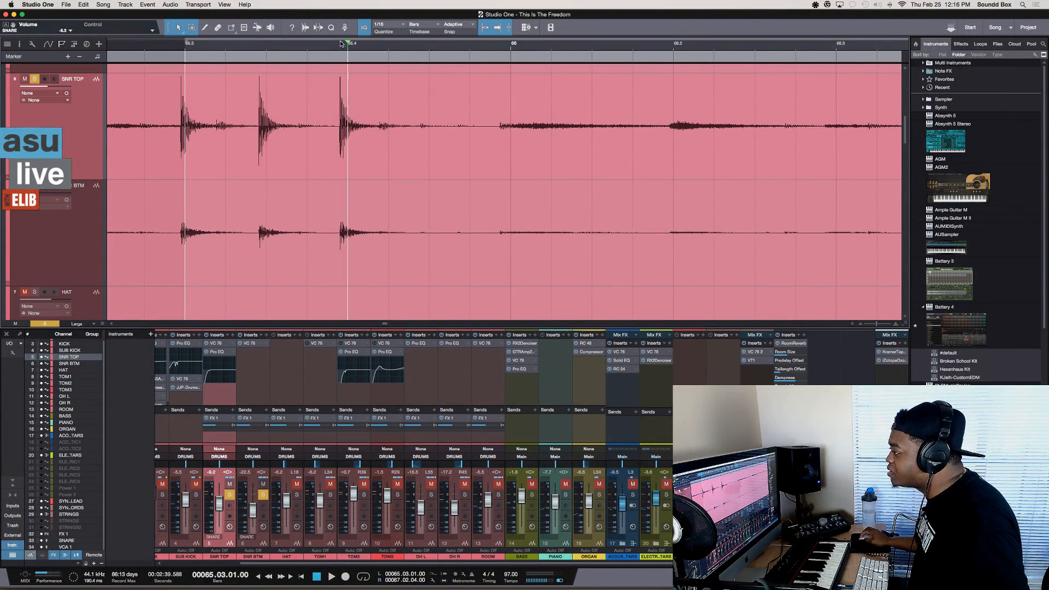
left_click_drag(340, 43, 195, 51)
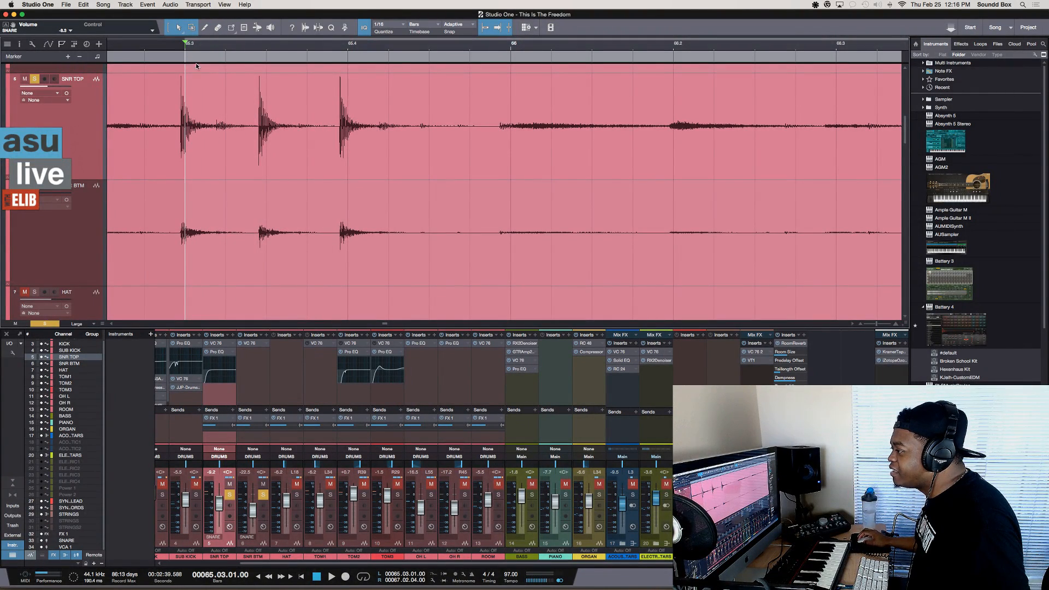
Start and stop playback repeatedly from the play start marker at 65.03.01, including after choosing another ruler position
key("space")
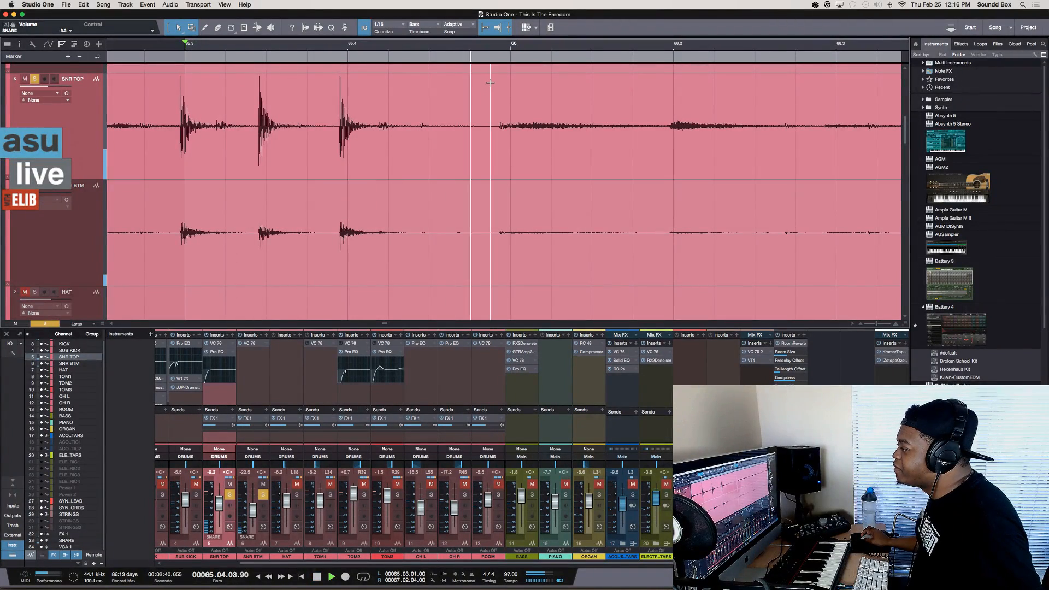
key("space")
key("space")
key("space")
left_click(437, 48)
key("space")
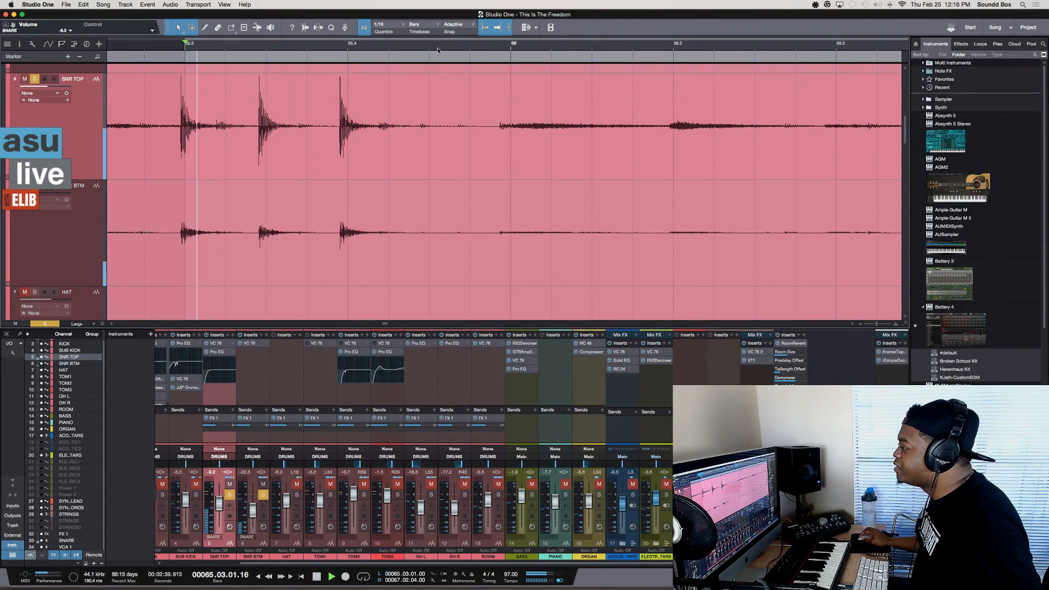
key("space")
Place the cursor at several points past 66.01 on SNR TOP and SNR BTM, testing where playback starts
left_click(564, 108)
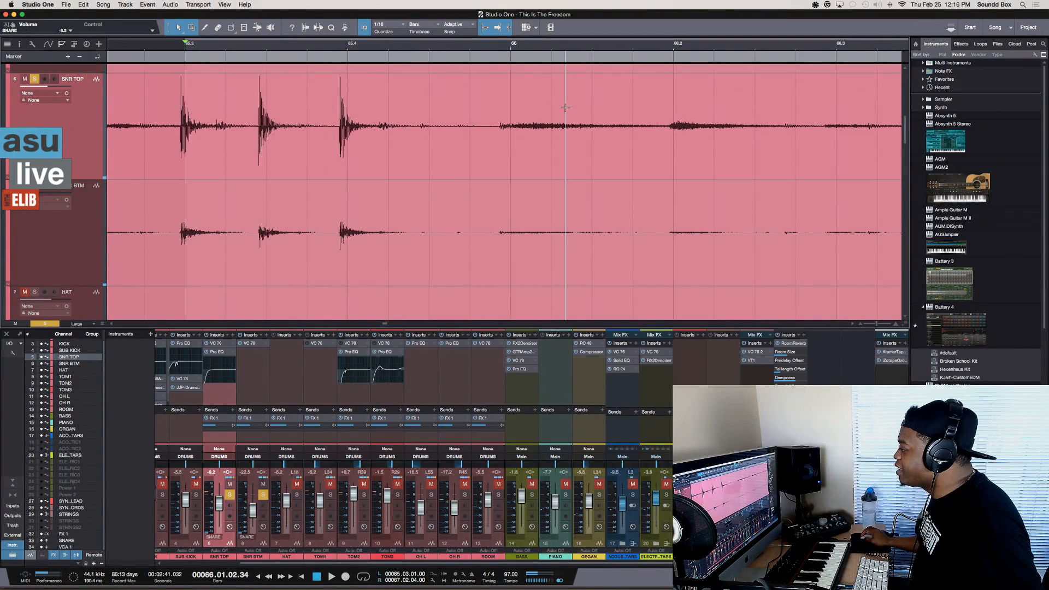
left_click(658, 116)
key("space")
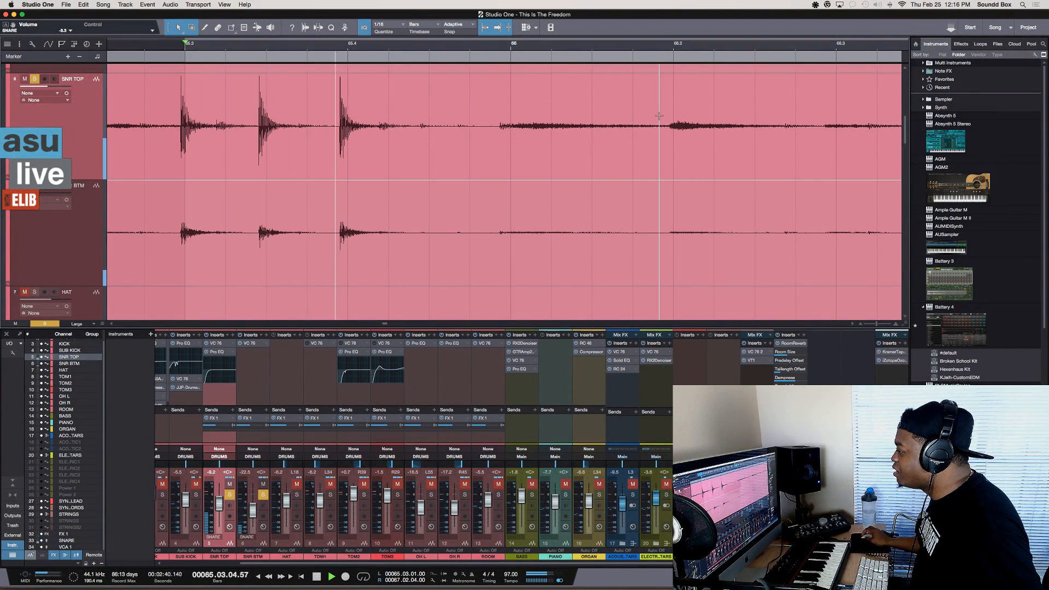
key("space")
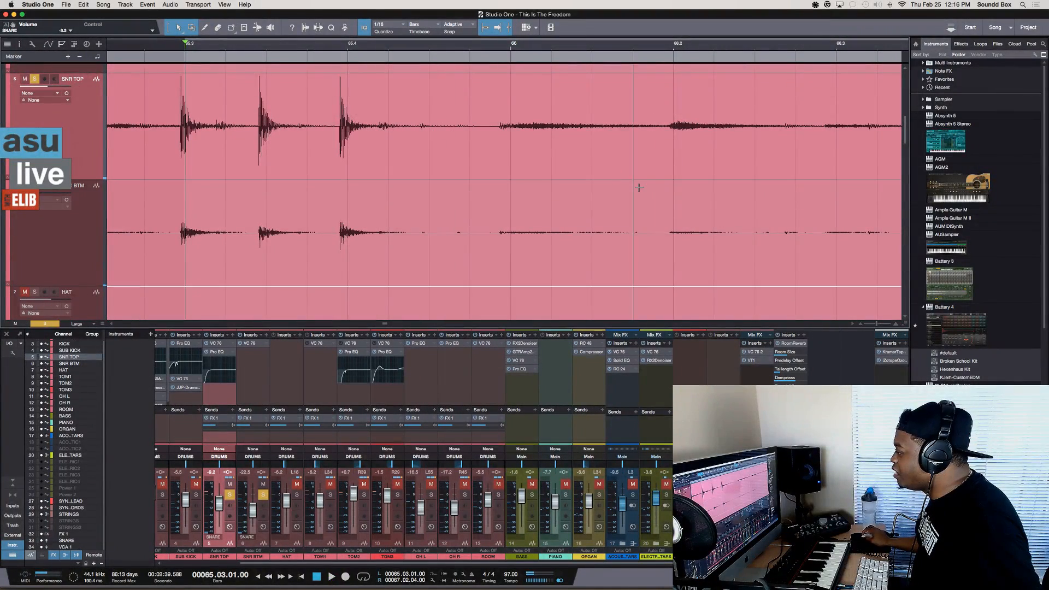
left_click(675, 212)
key("space")
key("space")
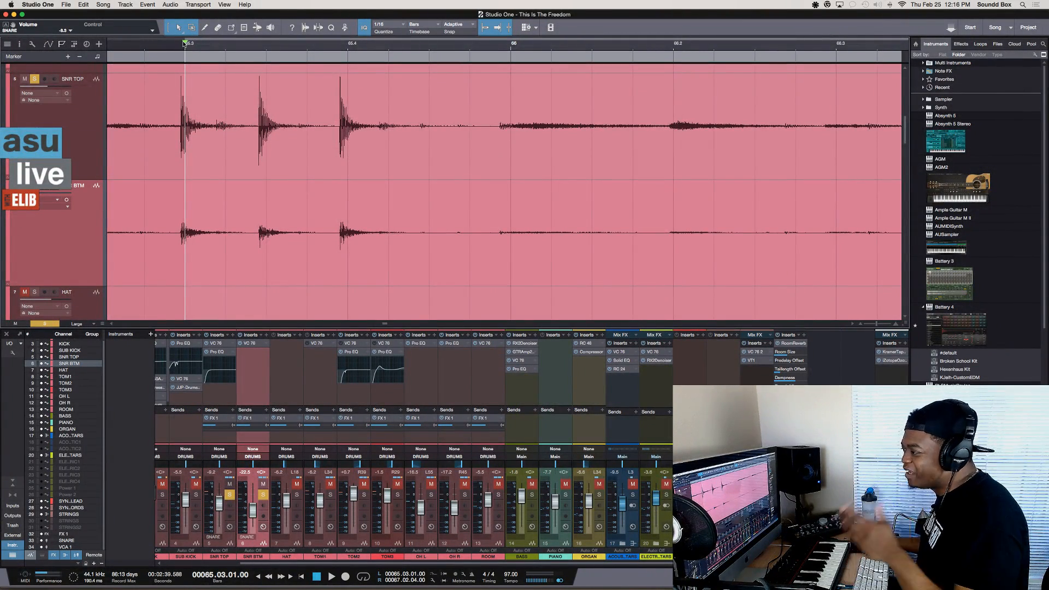
Disable the play start marker in the transport options and test looped playback from 65.03.01
left_click(197, 5)
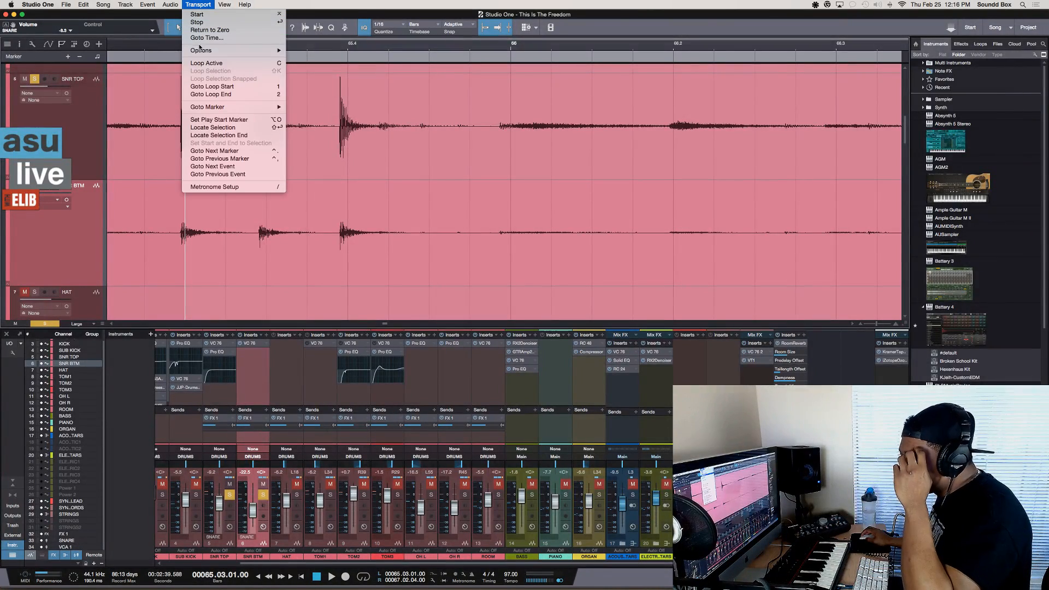
mouse_move(201, 51)
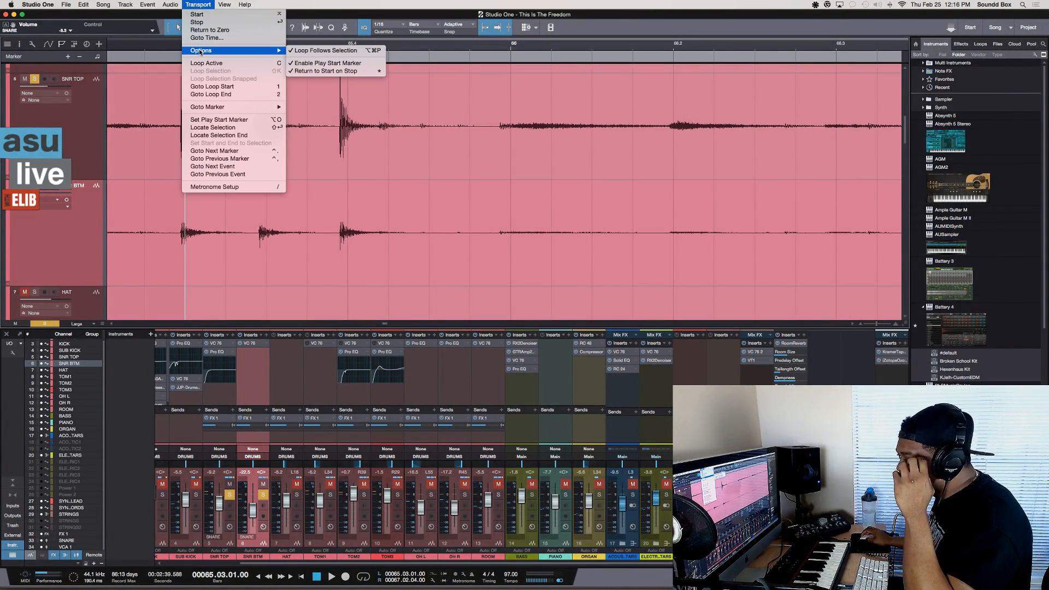
left_click(361, 64)
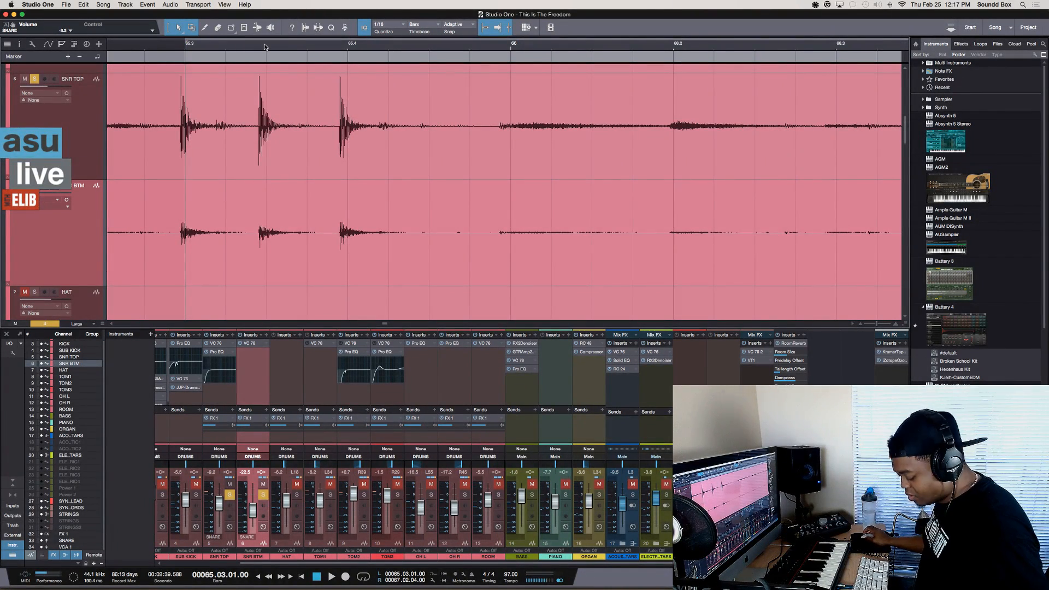
key("space")
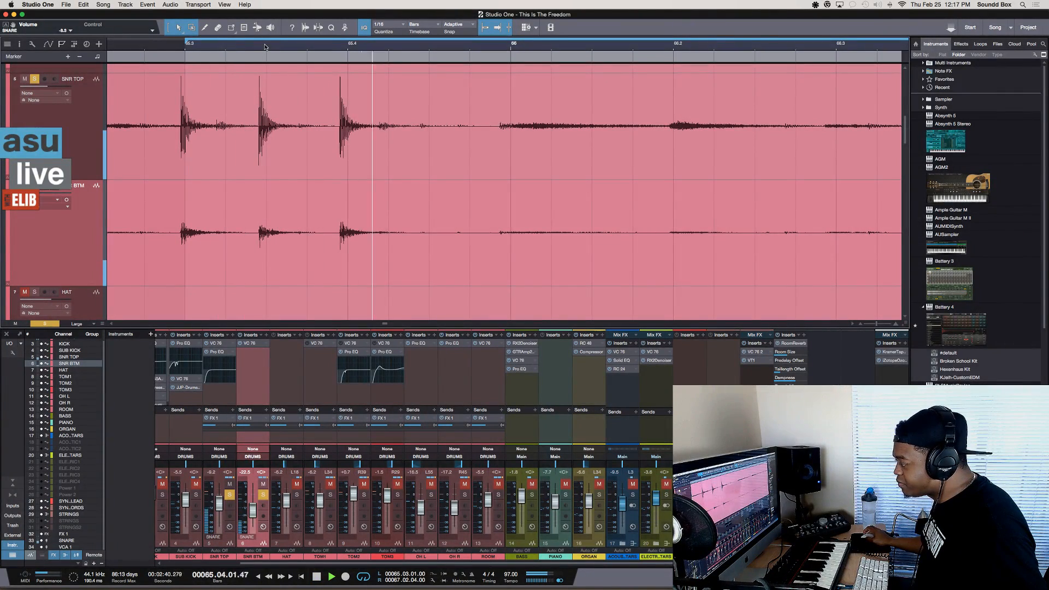
key("space")
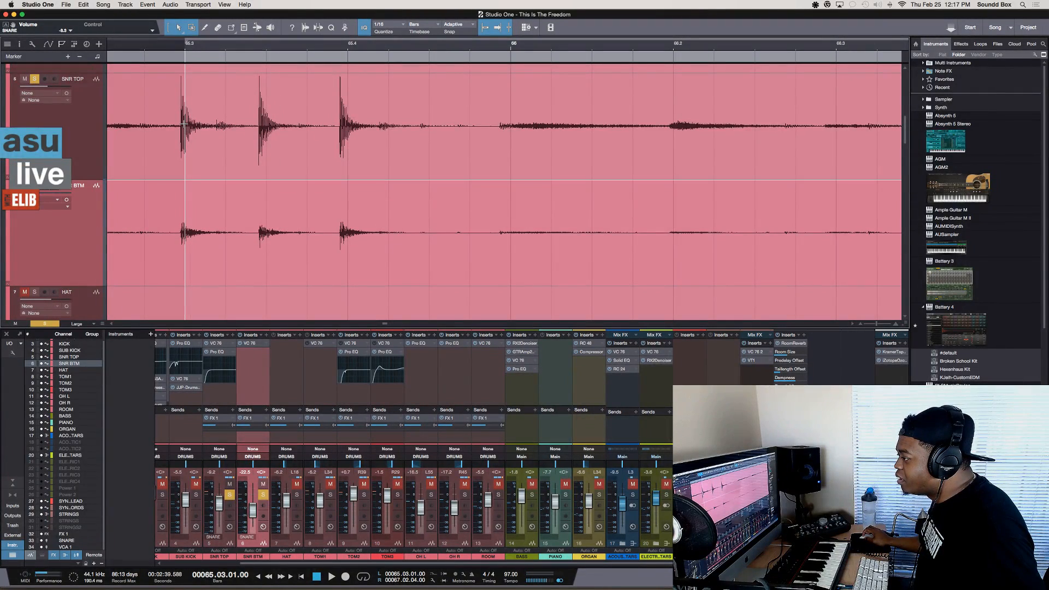
Select the SNR TOP range from 65.03.01 to 66.01.01, loop that selection, and start playback
left_click_drag(184, 124, 508, 130)
key("p")
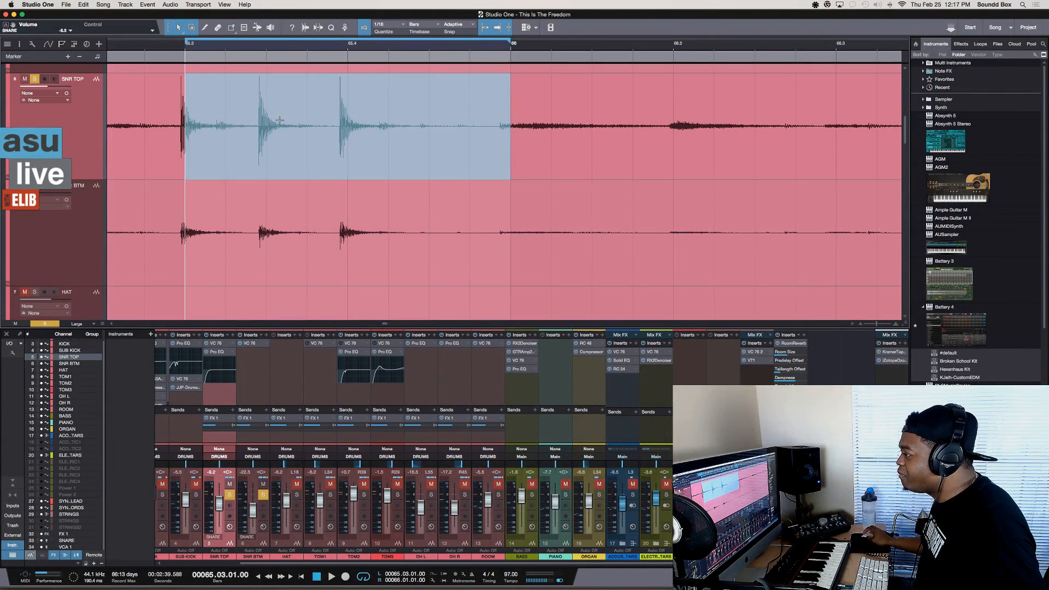
key("space")
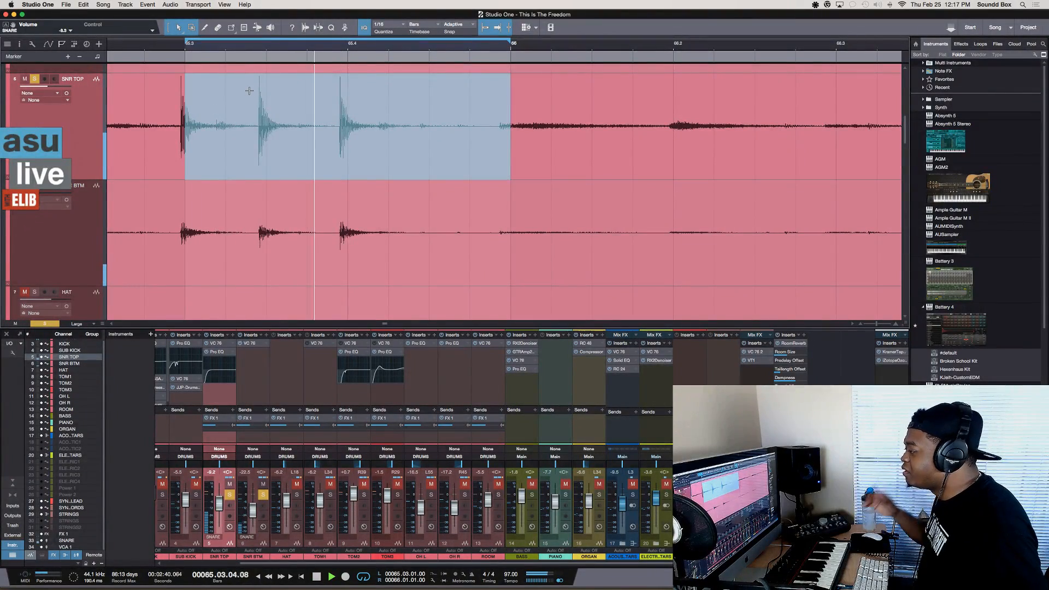
Stop playback, select the SNR BTM range from 65.03.01 to 66.01.01, and test playback of that selection
key("space")
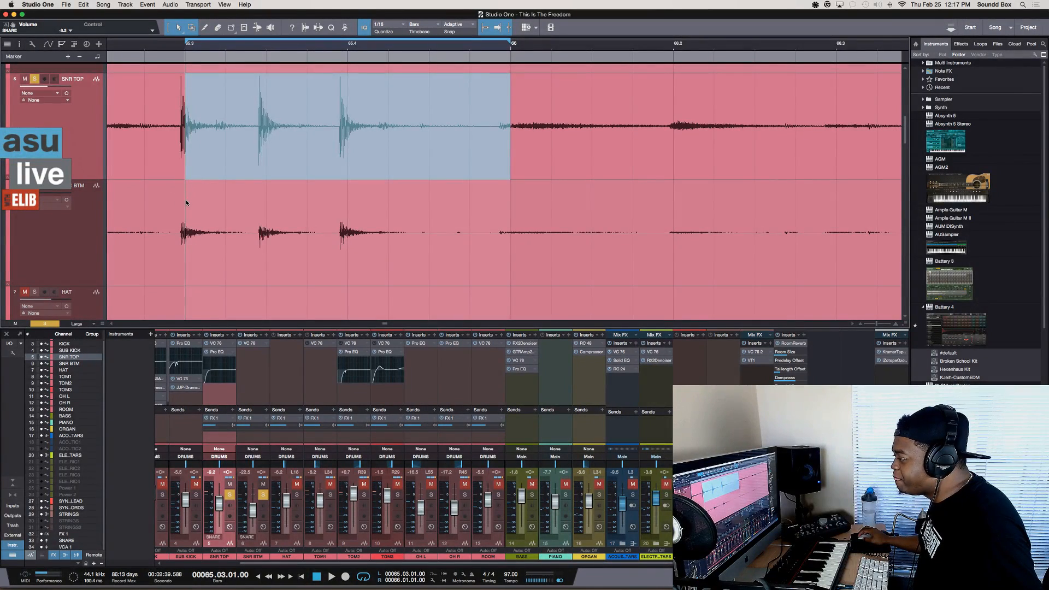
left_click_drag(187, 201, 504, 224)
key("space")
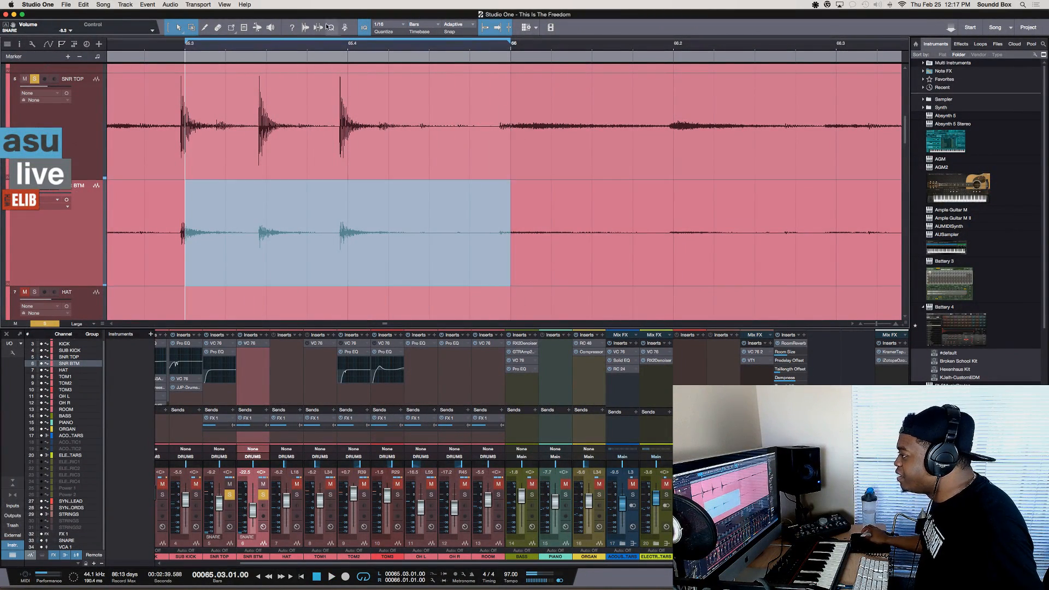
key("space")
key("space")
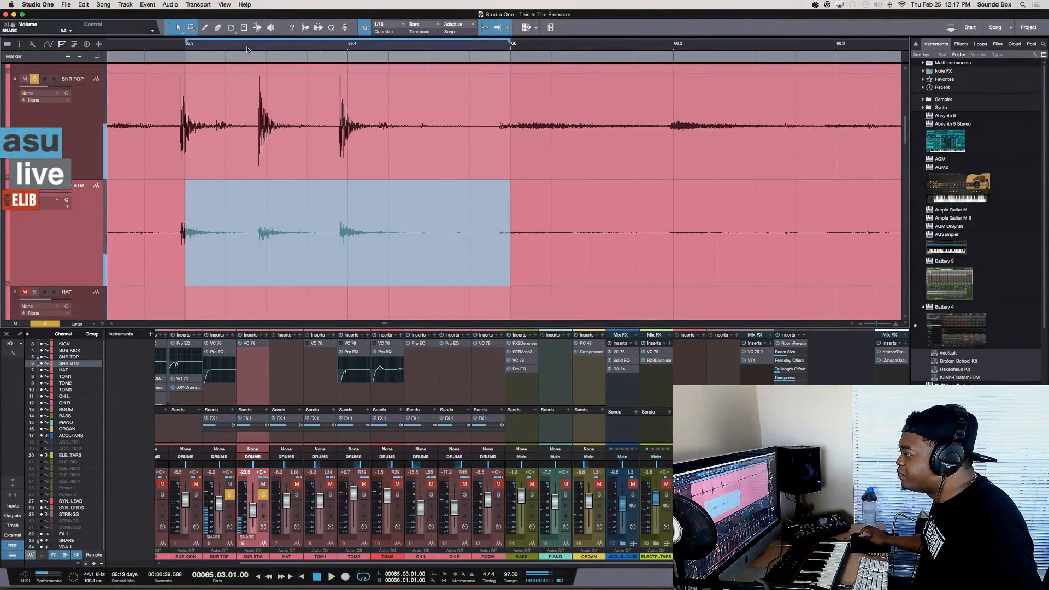
Enable the play start marker in the transport options and move the marker to 65.02.01
scroll(241, 46, "left", 4)
scroll(241, 46, "left", 4)
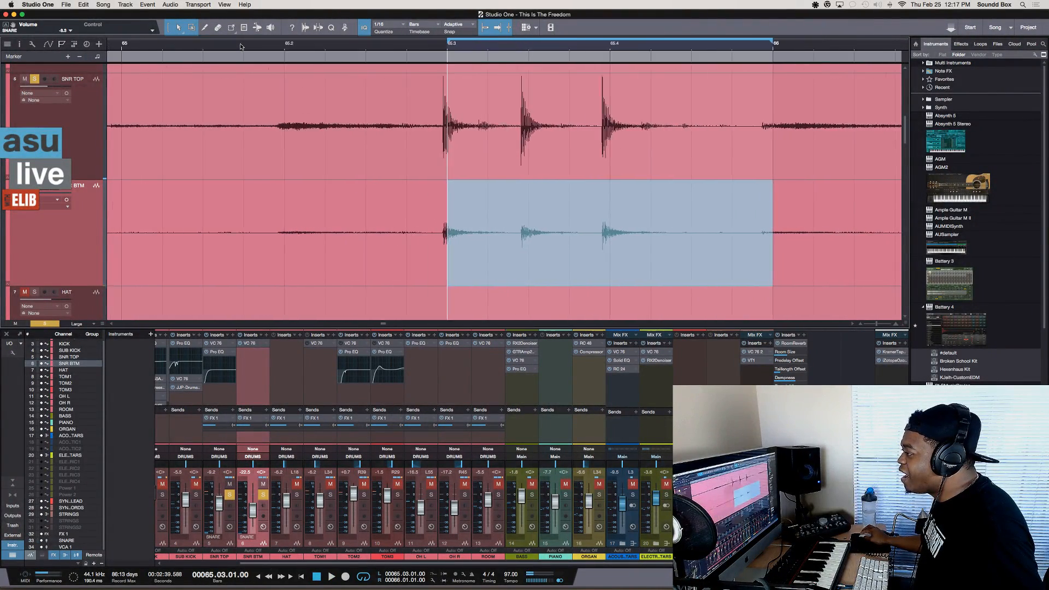
left_click(198, 7)
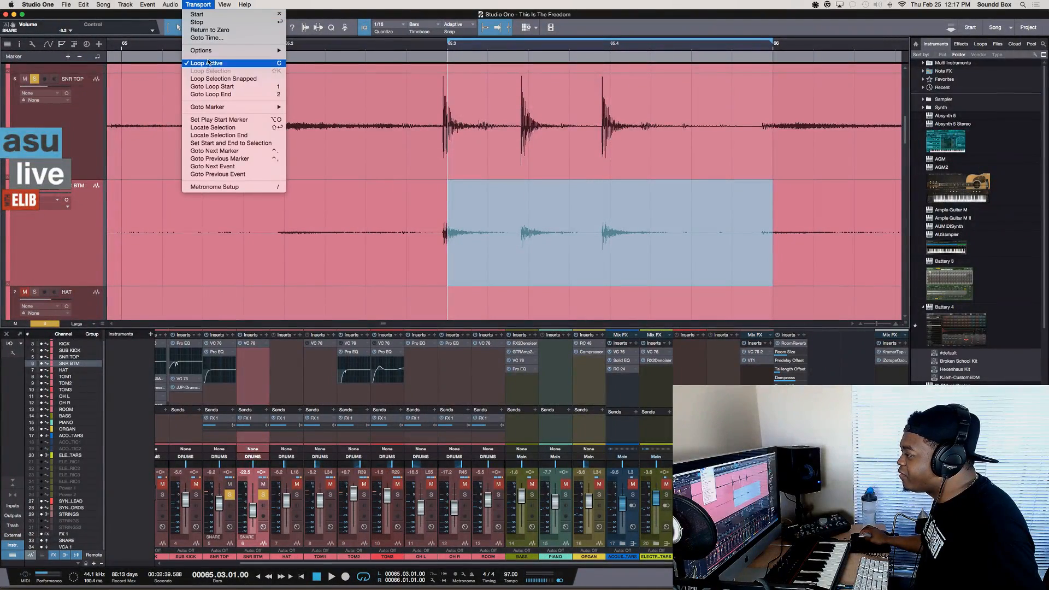
mouse_move(211, 51)
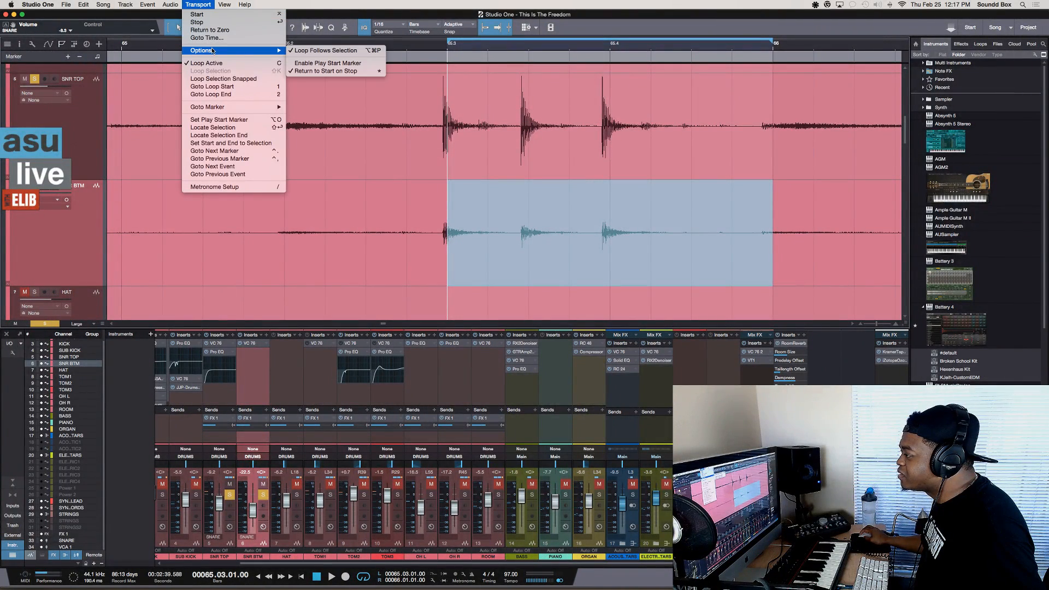
left_click(350, 64)
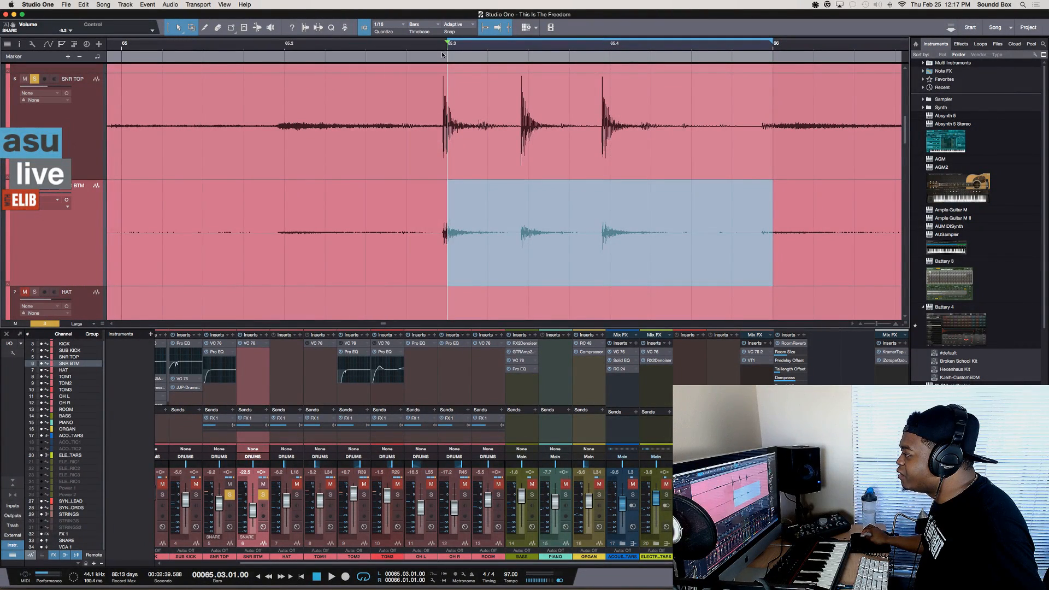
left_click_drag(447, 45, 288, 48)
Start and stop playback from the play start marker at 65.02.01, including after choosing 65.03.01 on the ruler
left_click(497, 27)
key("space")
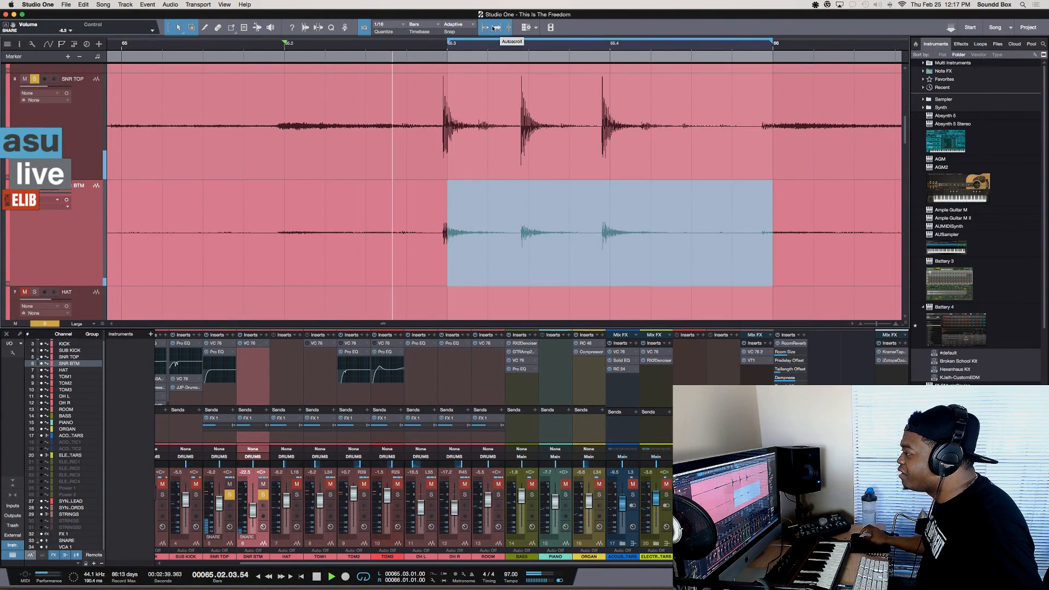
key("space")
key("space")
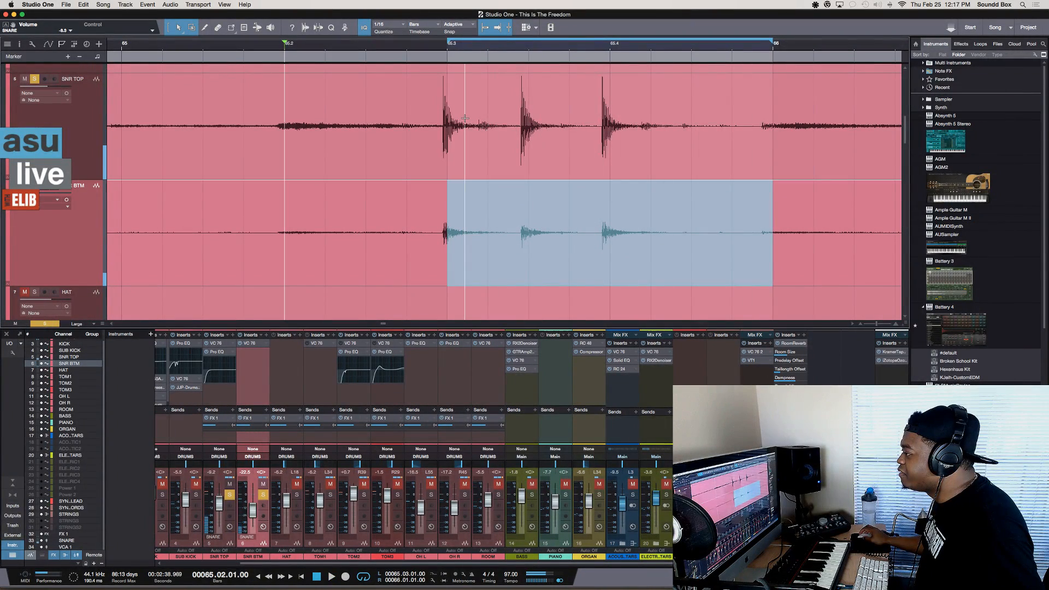
key("space")
left_click(448, 48)
key("space")
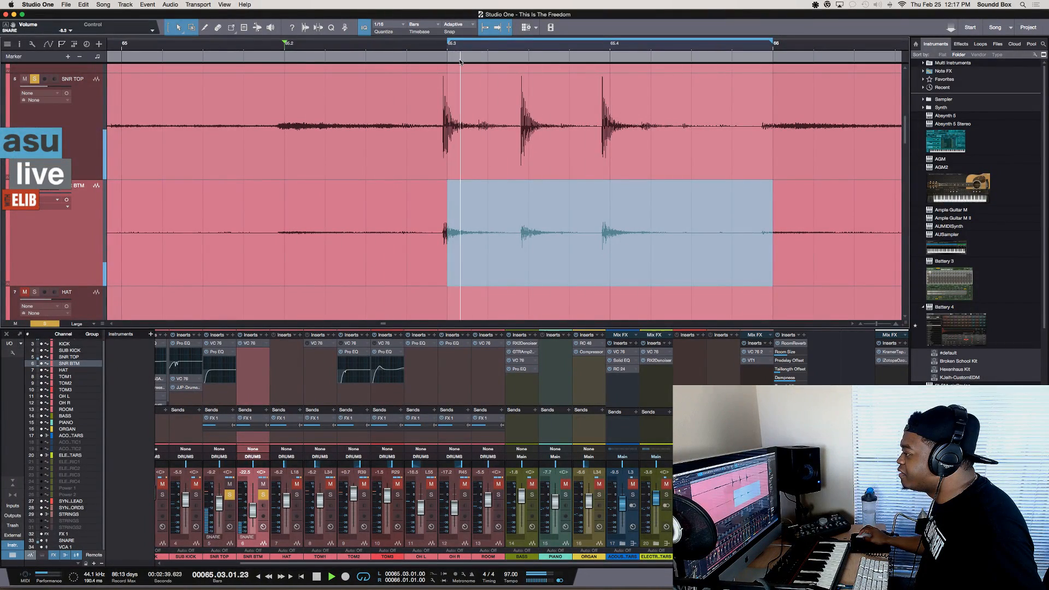
key("space")
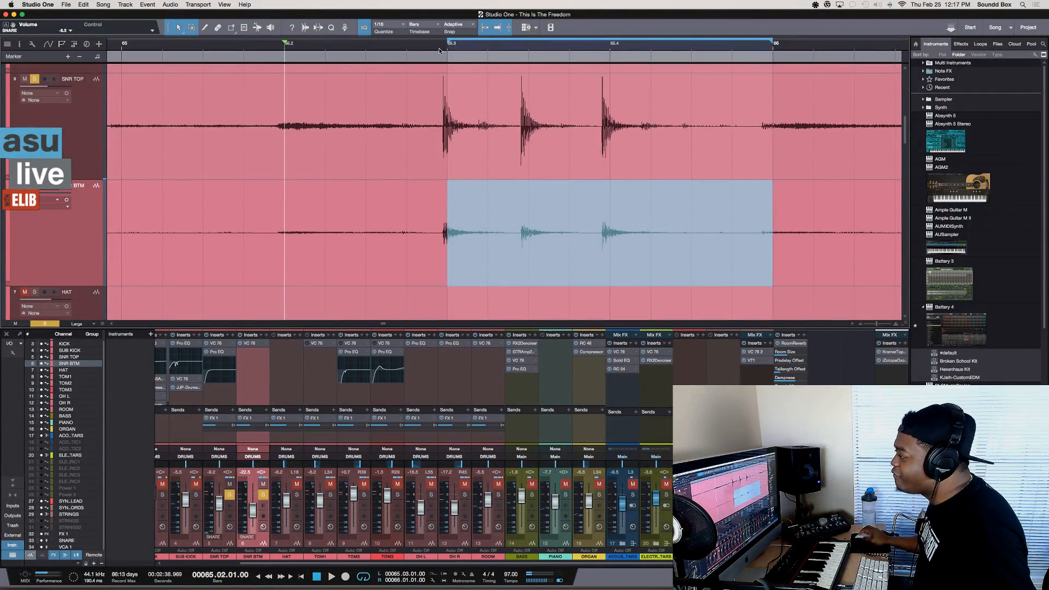
scroll(435, 54, "right", 5)
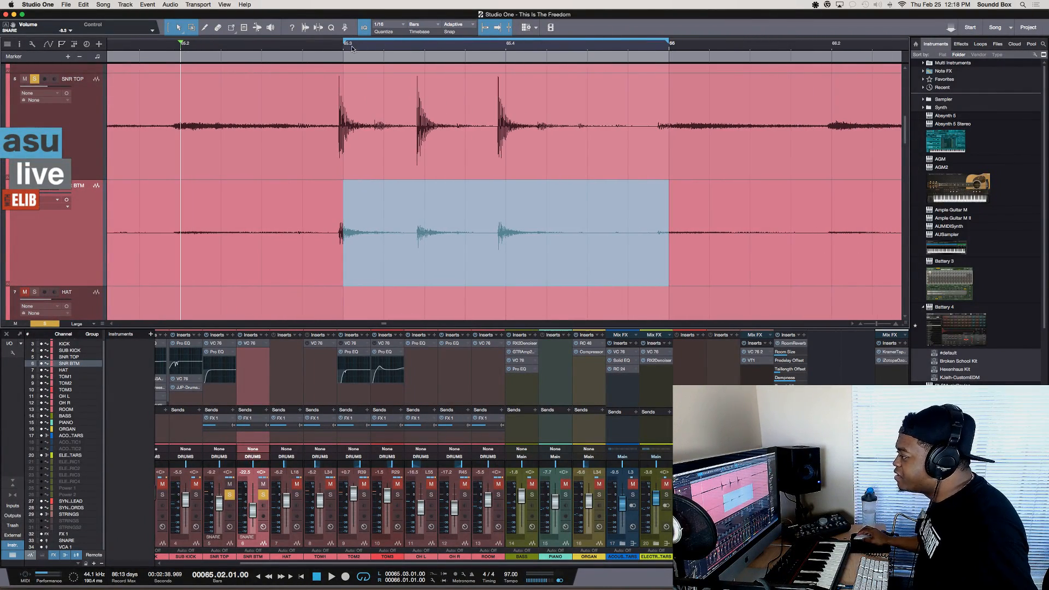
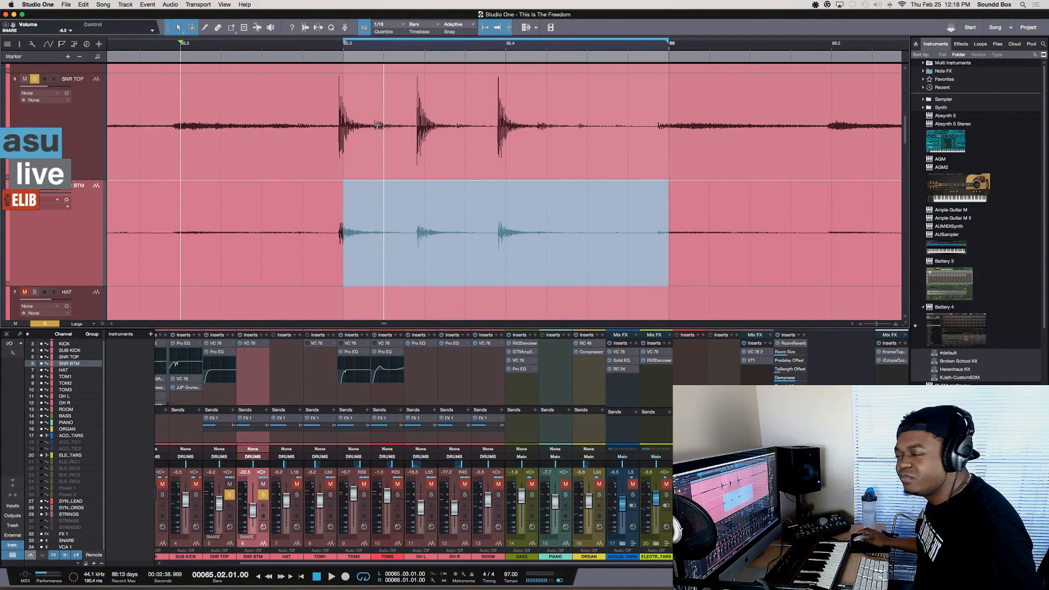
Split the SNR TOP event at 65.03.01 and at 66.01.01, looping each resulting selection
left_click(344, 103)
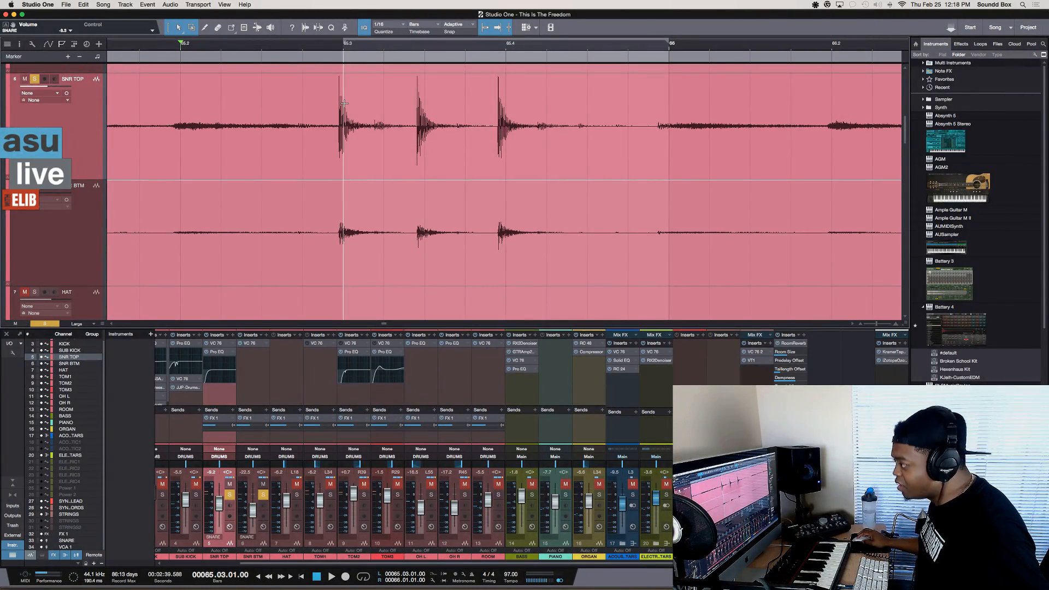
key("3")
left_click(343, 103)
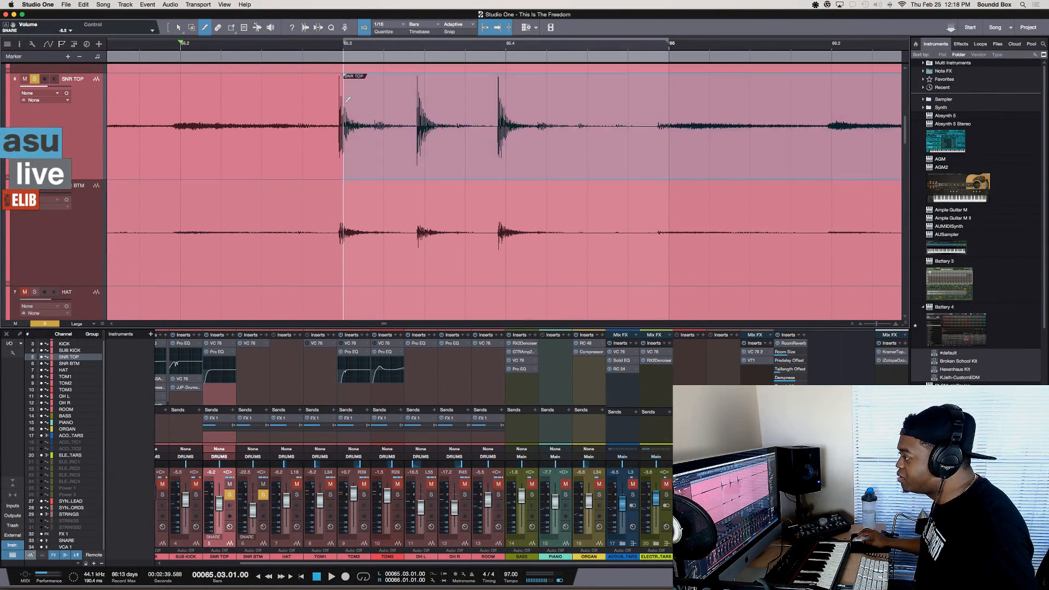
key("p")
left_click(677, 98)
key("p")
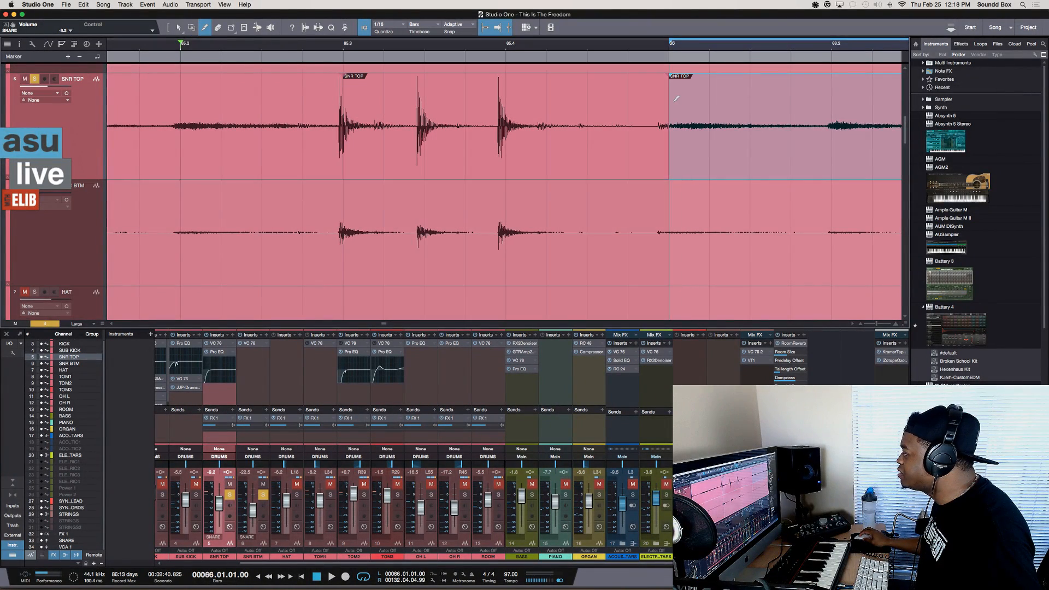
Select the SNR TOP event between 65.03.01 and 66.01.01, loop its range, and undo the last drag on the track
key("1")
left_click(431, 144)
key("p")
mouse_move(431, 145)
left_mouse_down()
mouse_move(457, 145)
mouse_move(444, 140)
left_mouse_up()
key("super+z")
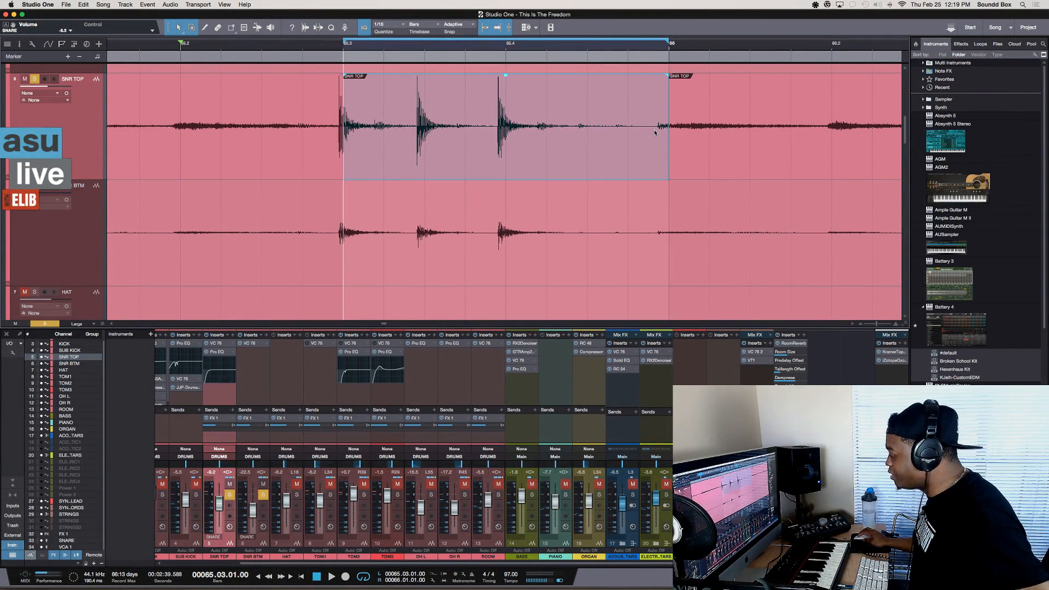
Loop the SNR TOP range from 65.04.03.00 to 65.04.04.62, place the cursor at 65.03.02.33, and reselect the middle event
left_click_drag(654, 132, 605, 134)
key("p")
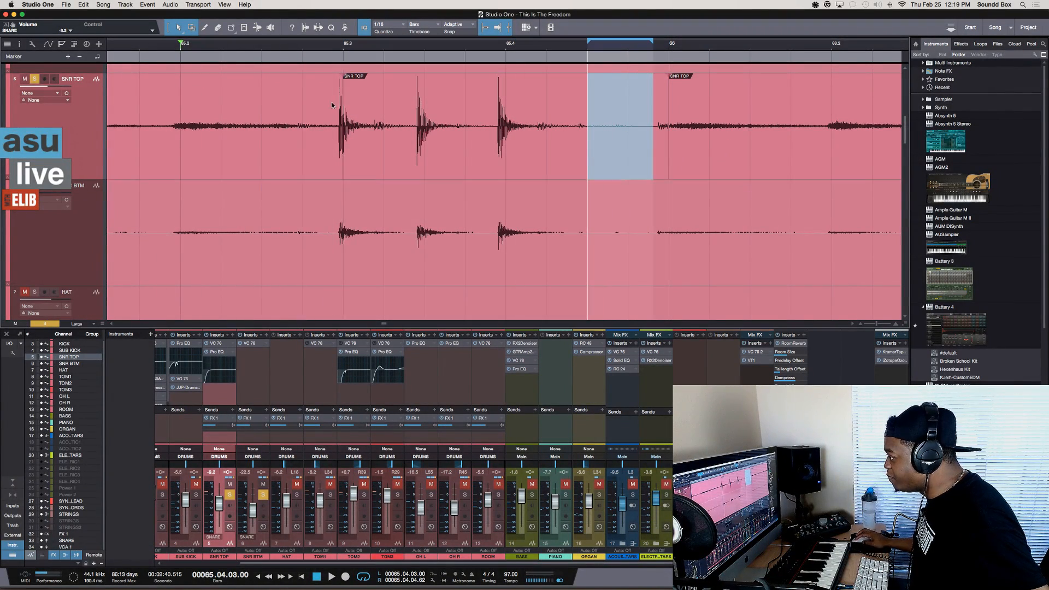
mouse_move(343, 99)
left_mouse_down()
mouse_move(408, 116)
mouse_move(339, 117)
left_mouse_up()
left_click(397, 103)
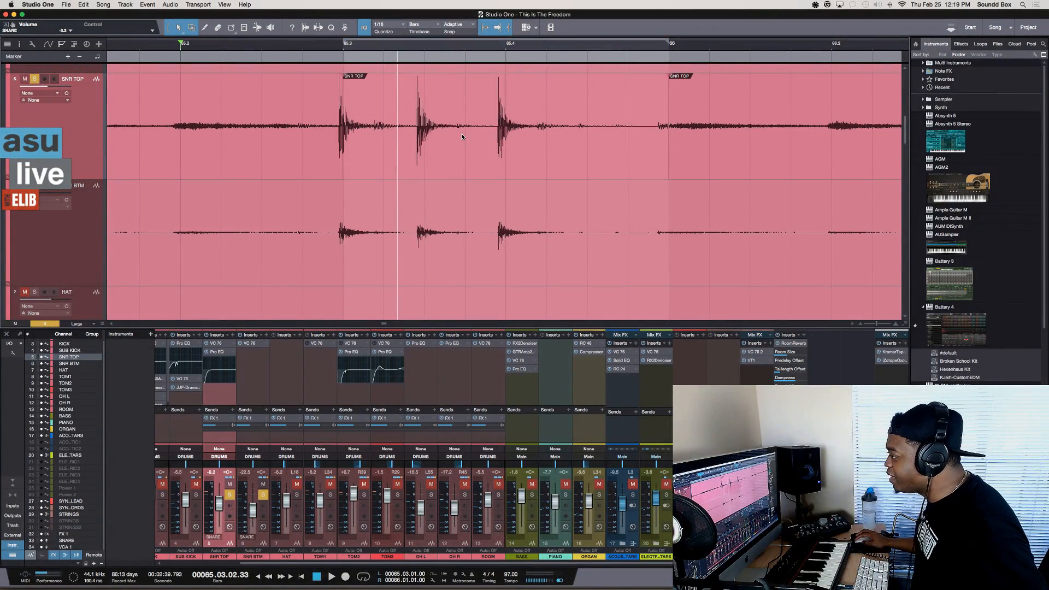
left_click(486, 147)
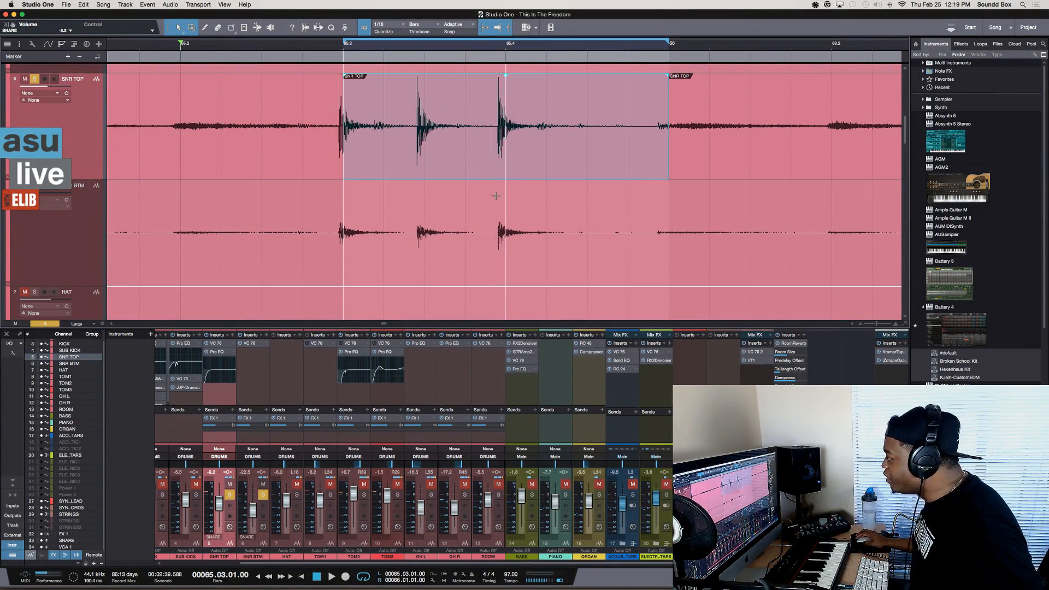
Try the event's right edge at 66.01.01, place the cursor at 65.04.04.33, and select the middle SNR TOP event
scroll(524, 186, "up", 1)
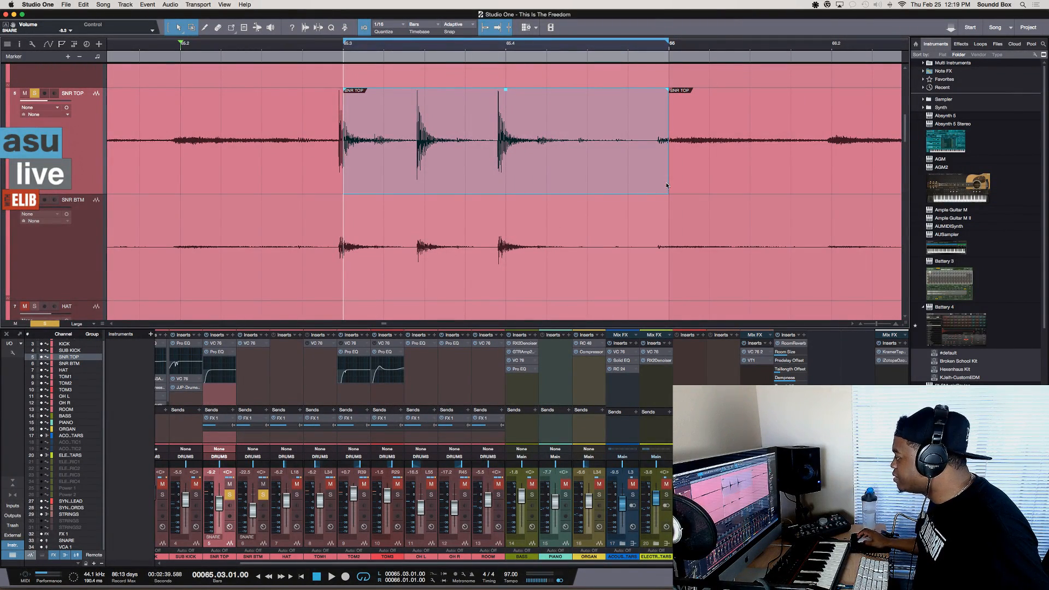
mouse_move(669, 179)
left_mouse_down()
mouse_move(547, 177)
mouse_move(658, 187)
left_mouse_up()
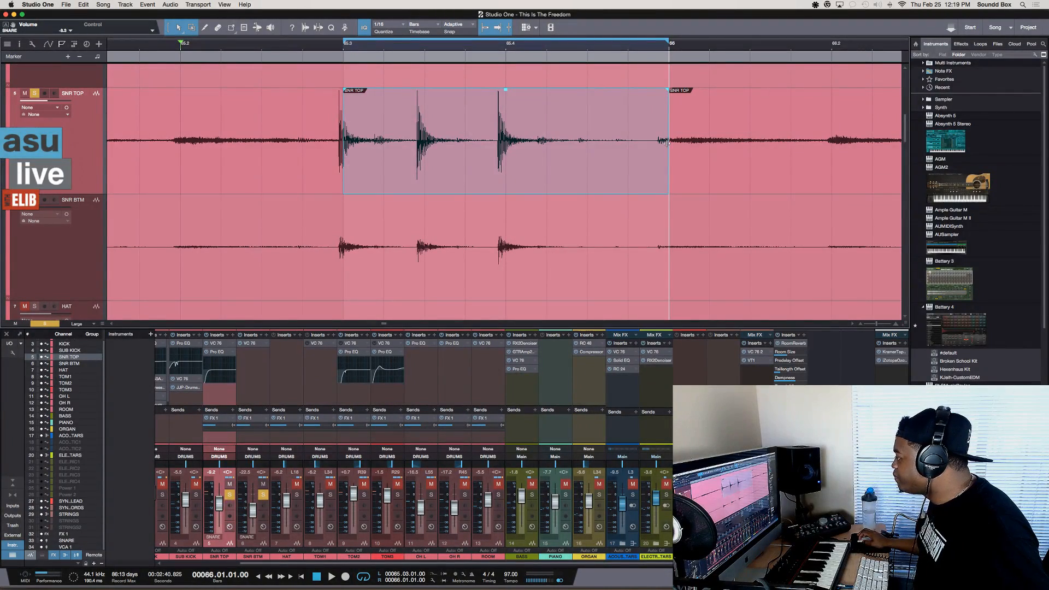
left_click(641, 110)
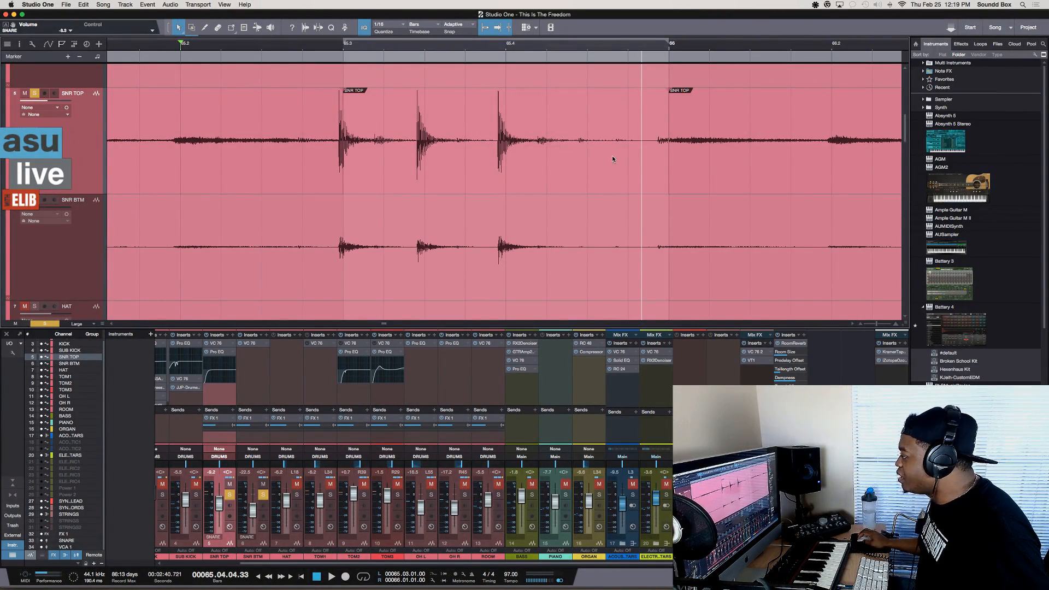
left_click(666, 148)
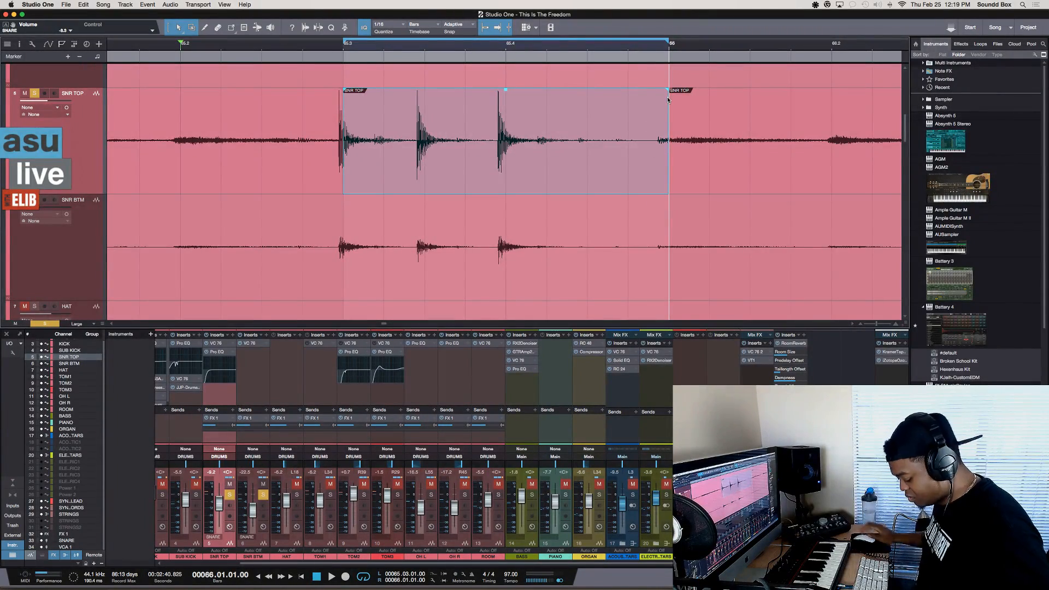
Place the cursor in the upper half of SNR TOP at 65.04.04.56, 65.04.04.53, 65.04.04.75 and 65.04.04.17, with a magnified waveform
key("e")
key("shift+e")
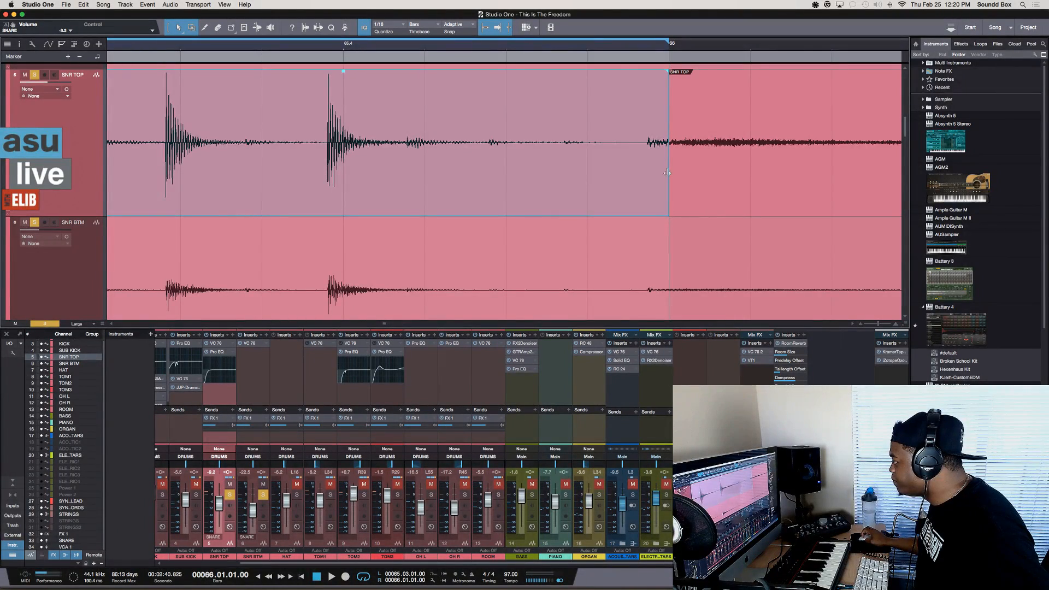
scroll(617, 140, "right", 2)
left_click(592, 129)
key("/")
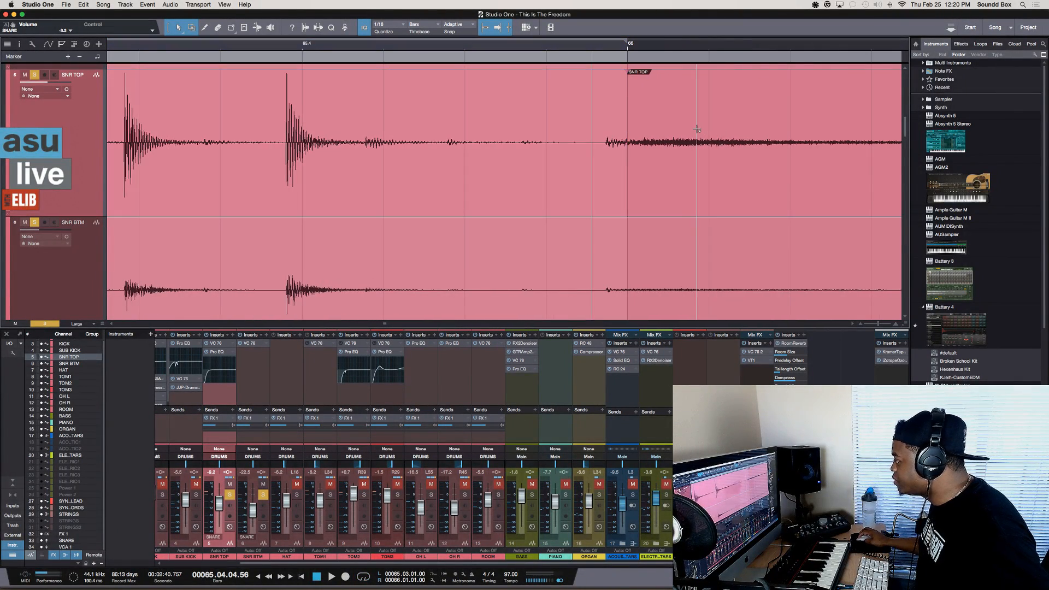
left_click(589, 109)
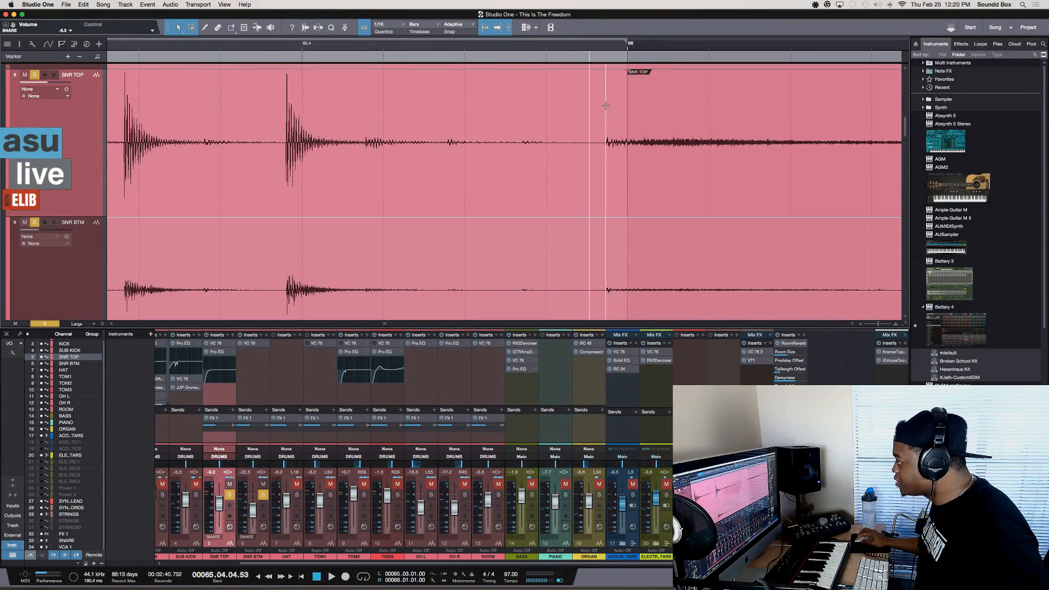
left_click(606, 86)
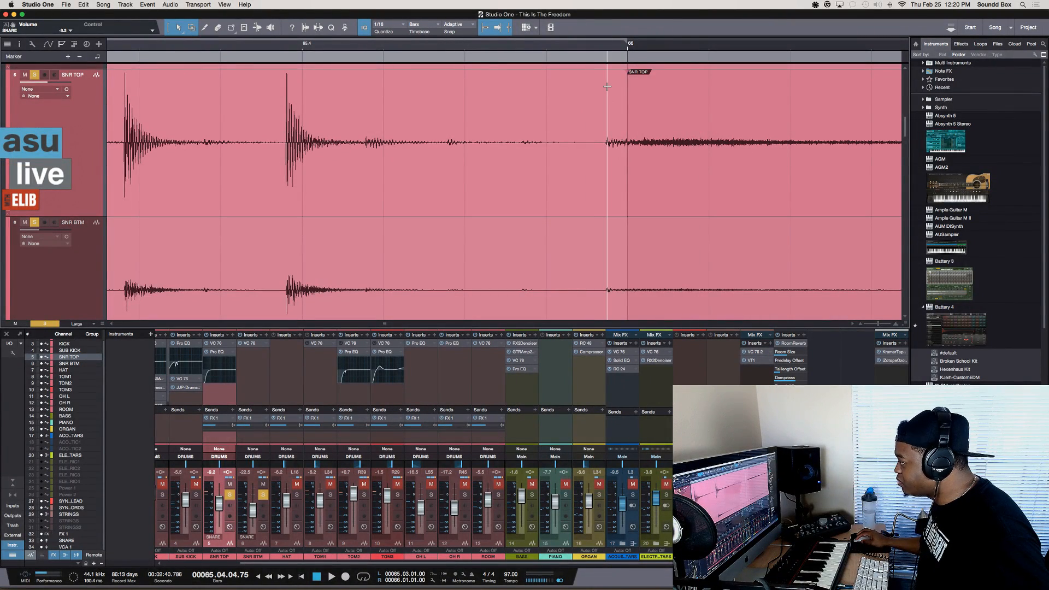
left_click(560, 97)
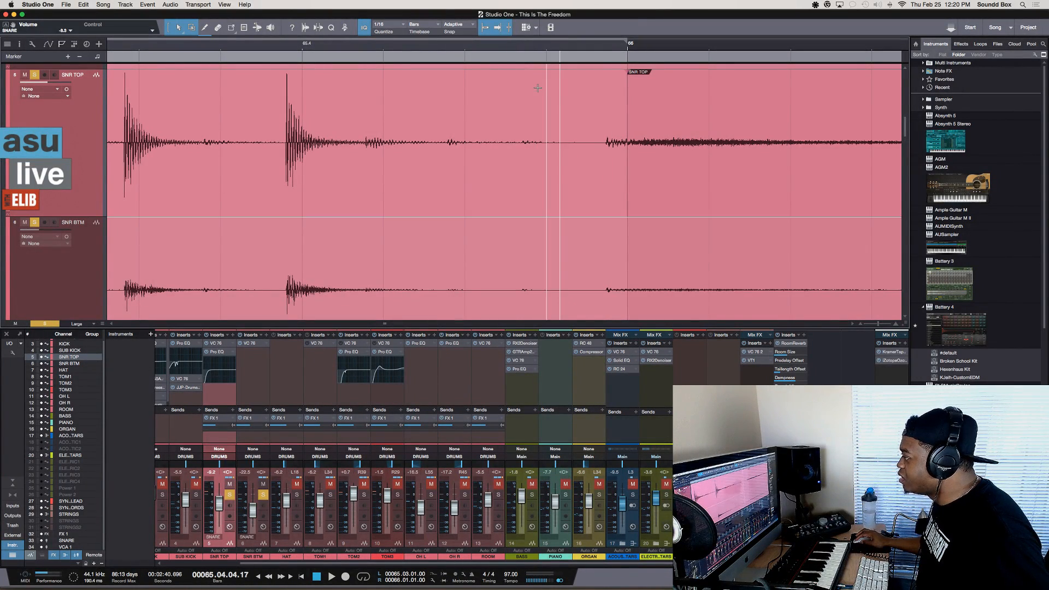
Alternate placing the cursor at 65.04.03.18 and 65.04.03.14 in SNR TOP's upper half with selecting whole events from the lower half
scroll(568, 96, "up", 1)
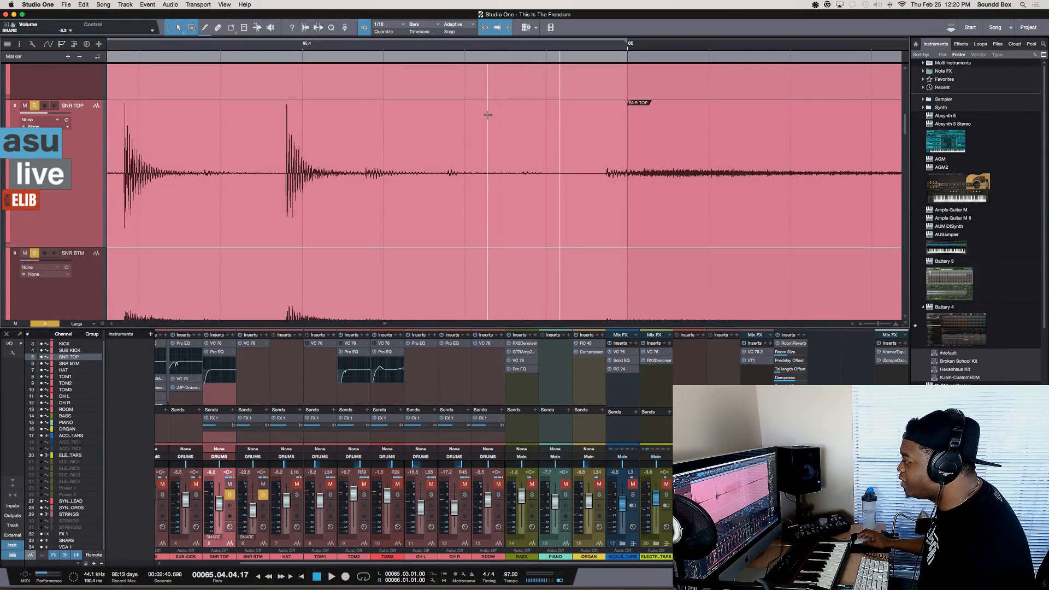
left_click(479, 174)
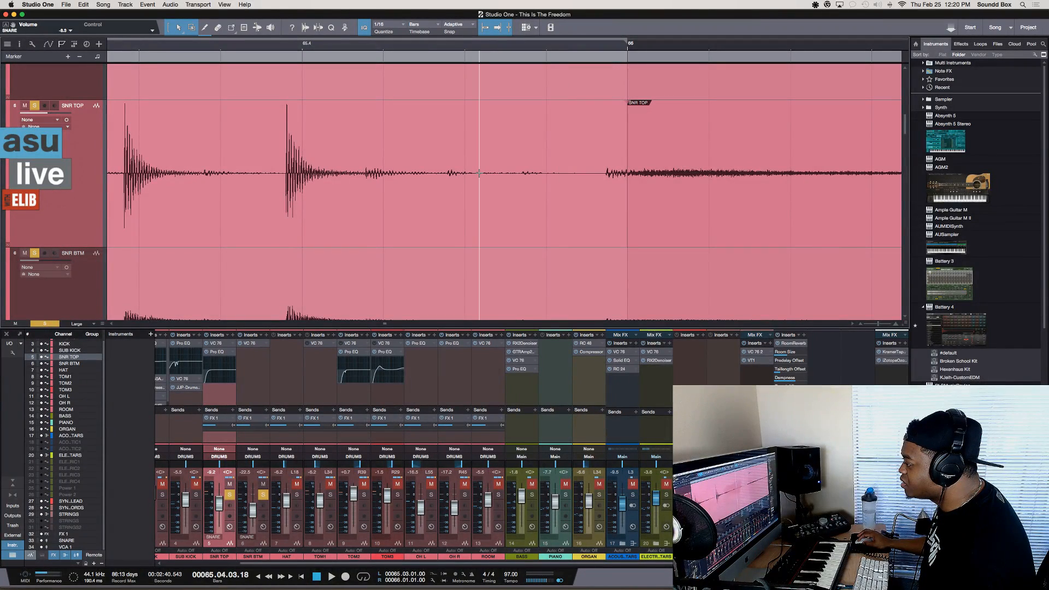
left_click(477, 216)
scroll(477, 217, "up", 1)
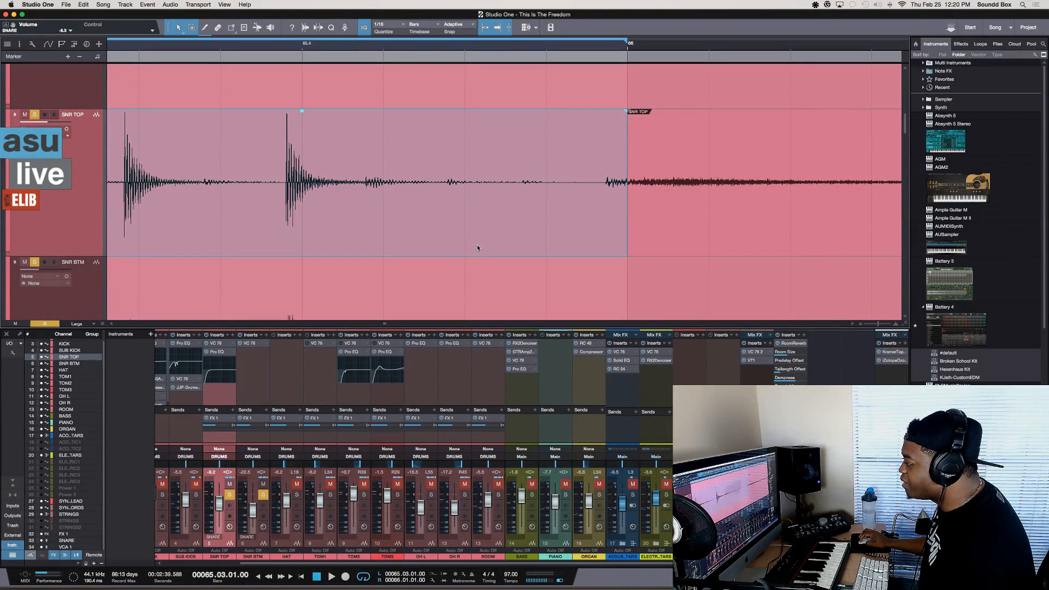
scroll(478, 247, "up", 1)
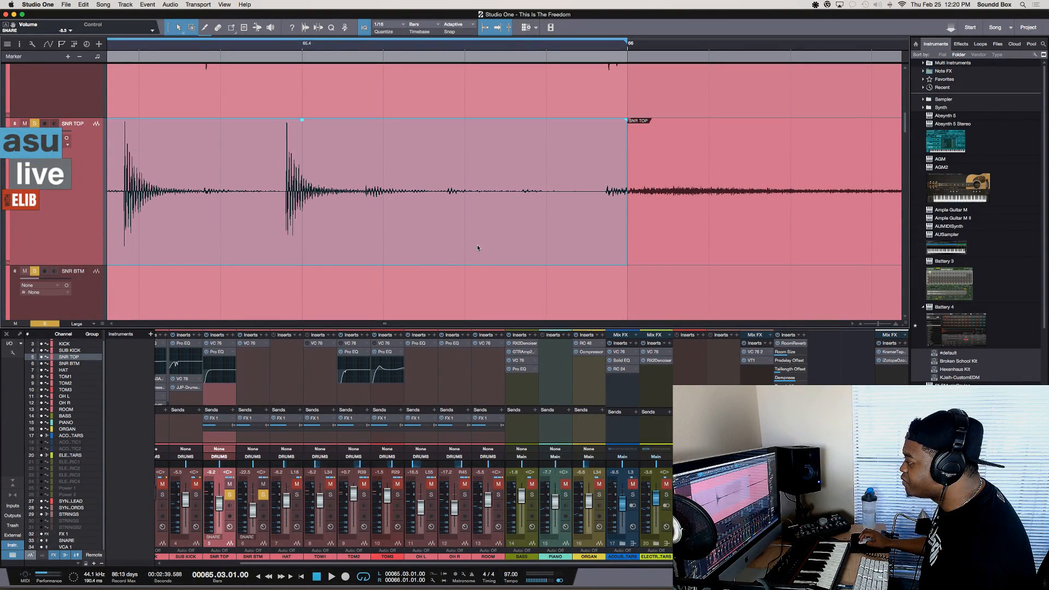
left_click(476, 153)
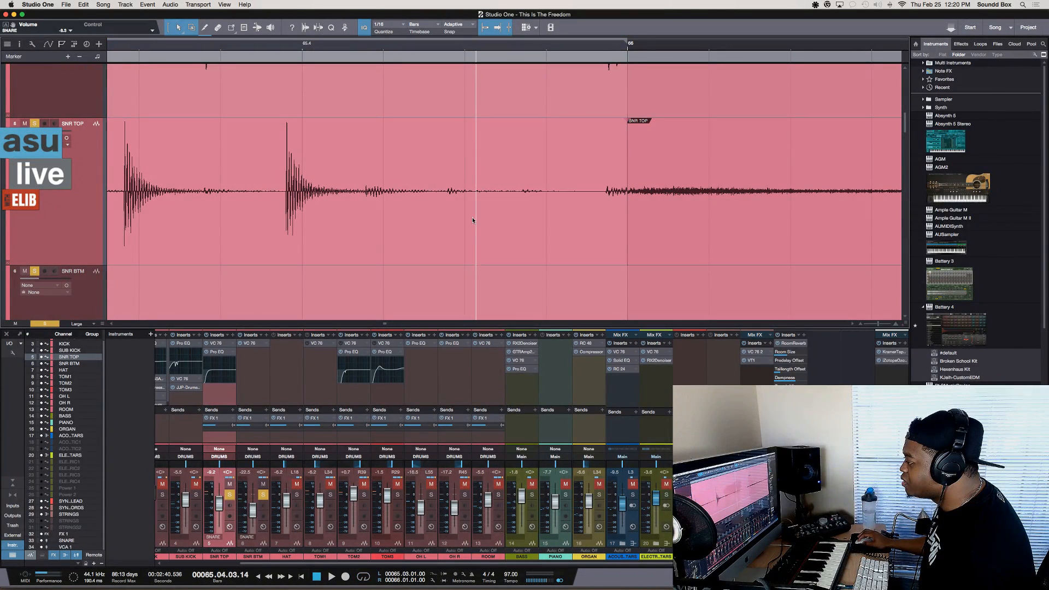
left_click(478, 244)
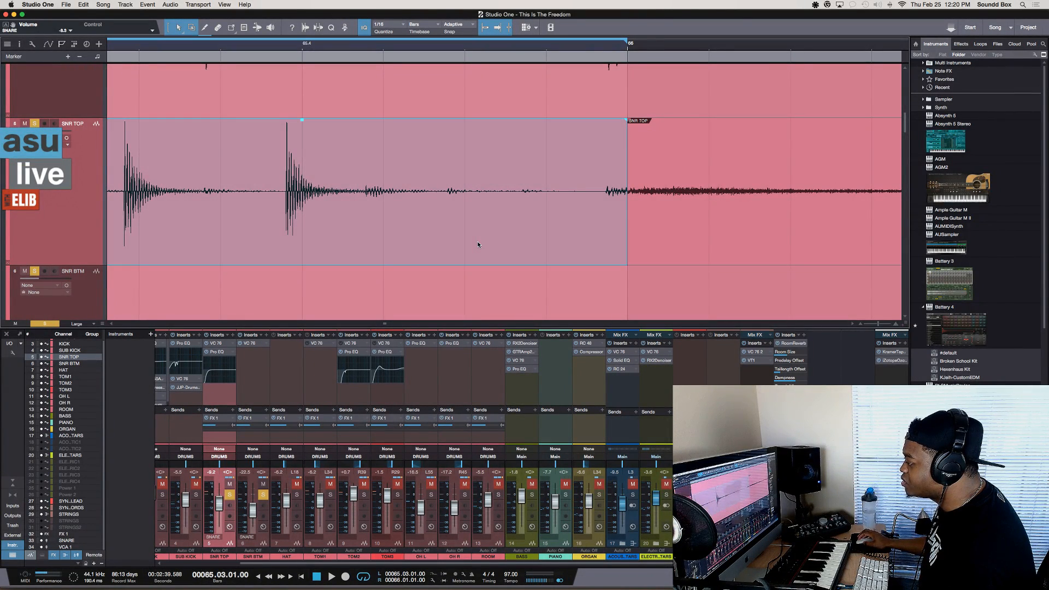
left_click(680, 244)
left_click(554, 239)
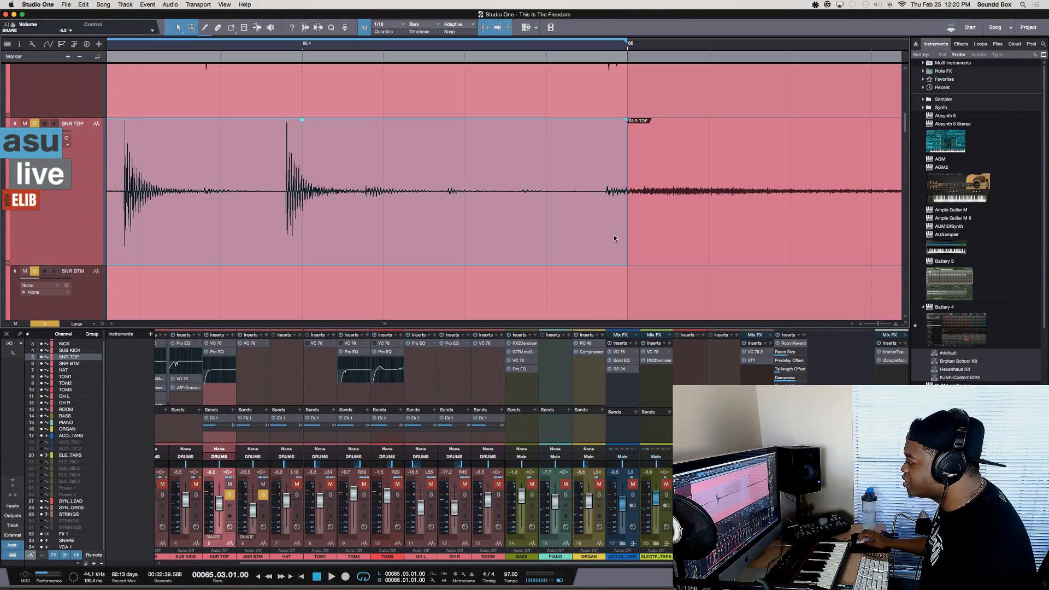
Select the SNR TOP range from 65.04.02.46 to 65.04.04.00, and reselect it as 65.04.03.00 to 65.04.04.00
scroll(654, 239, "up", 3)
scroll(654, 238, "down", 3)
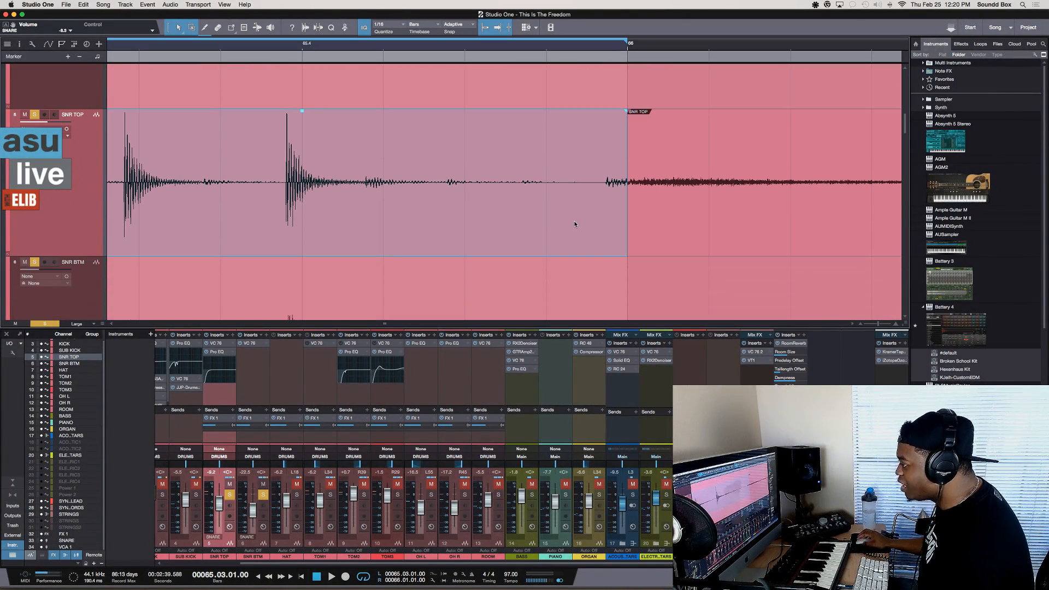
scroll(574, 224, "left", 4)
scroll(573, 224, "left", 2)
scroll(573, 224, "right", 5)
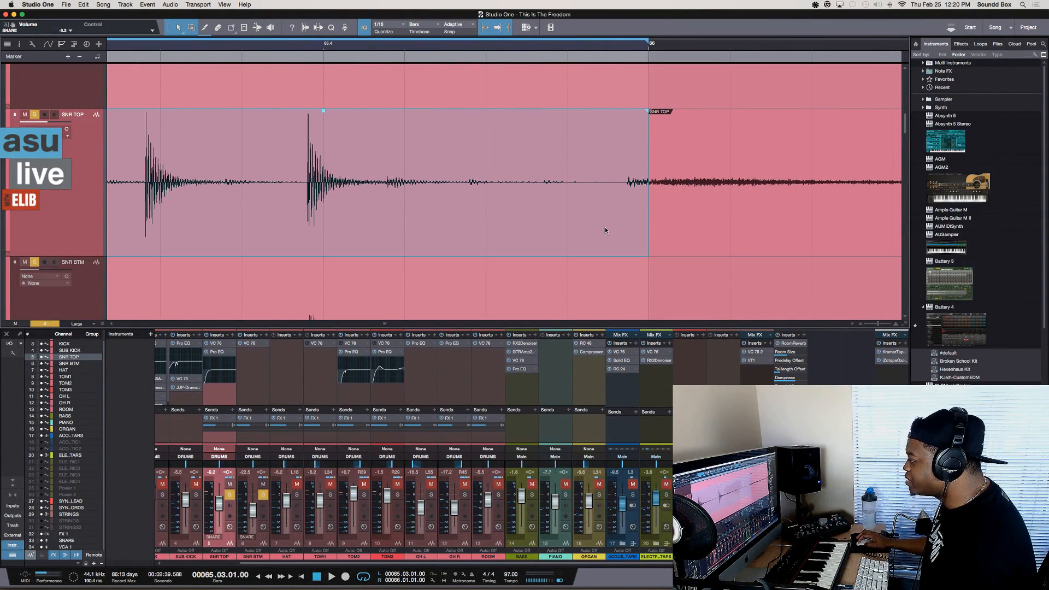
left_click_drag(442, 131, 567, 180)
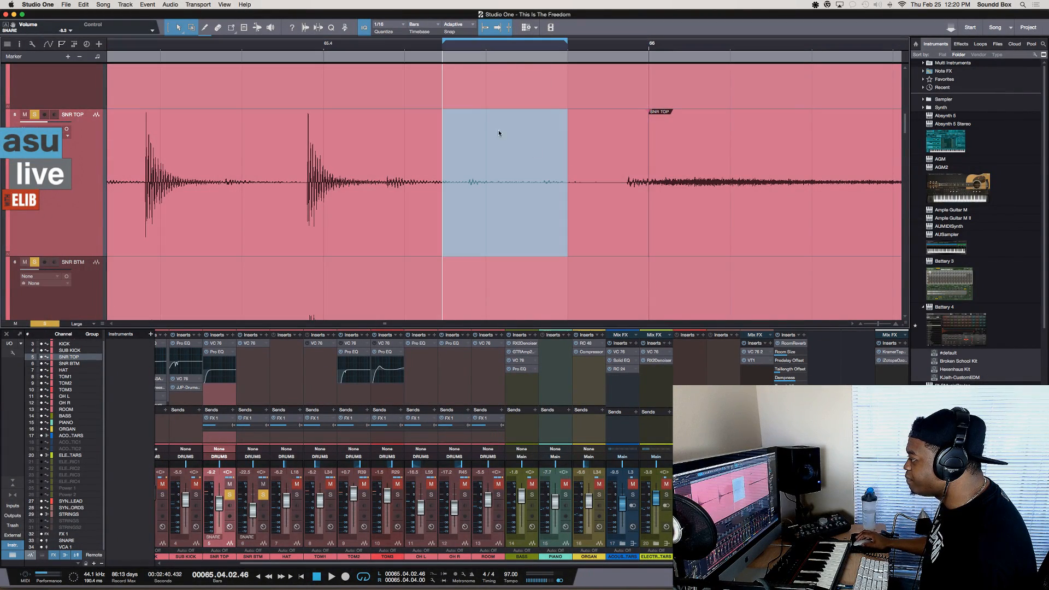
left_click(487, 119)
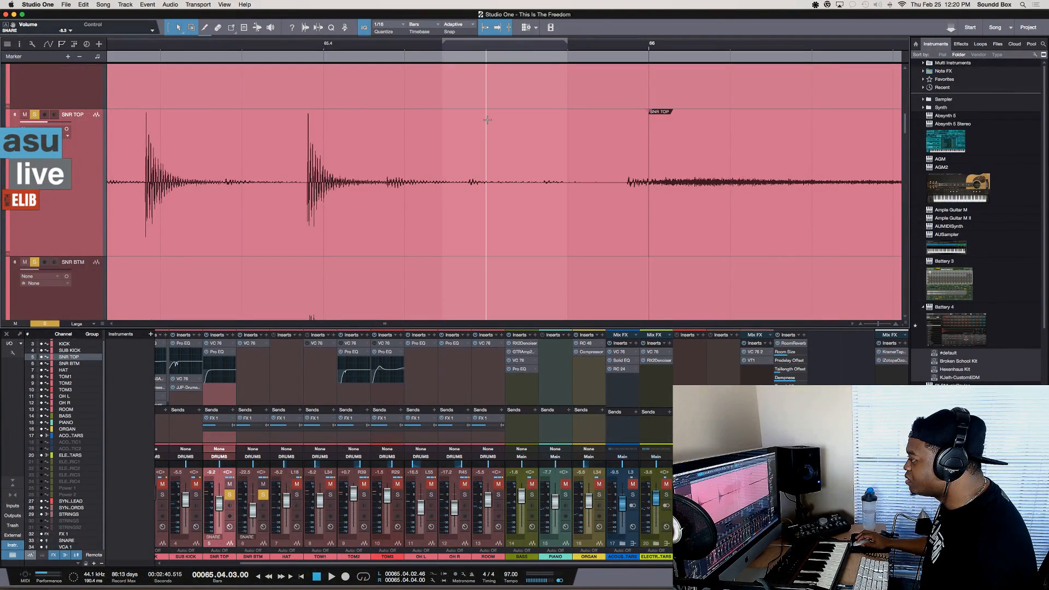
left_click_drag(491, 130, 562, 171)
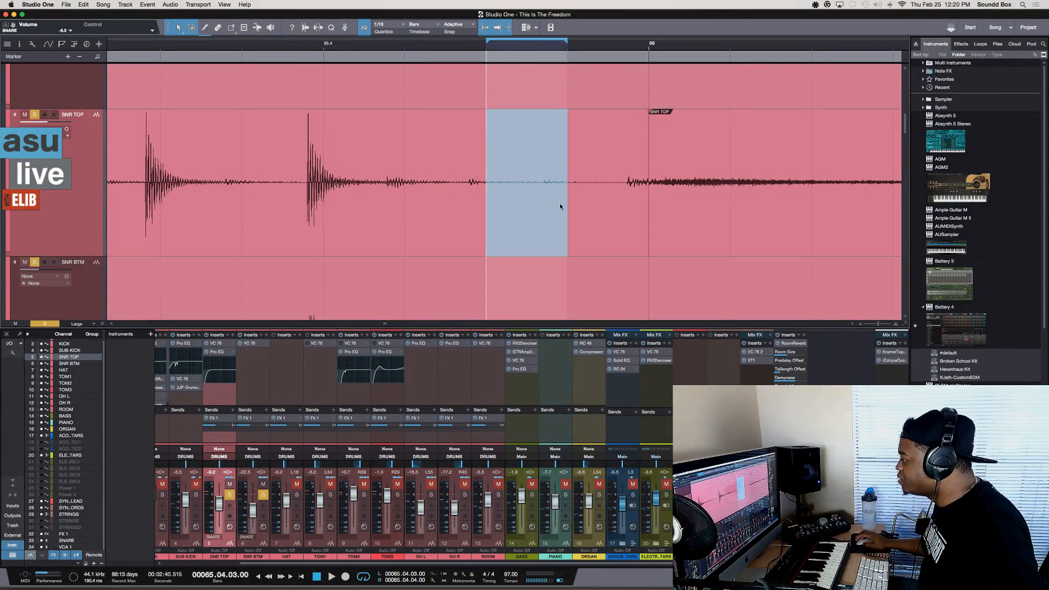
Select both SNR TOP events that meet at 66.01.01 and create a crossfade between them
left_click(687, 232)
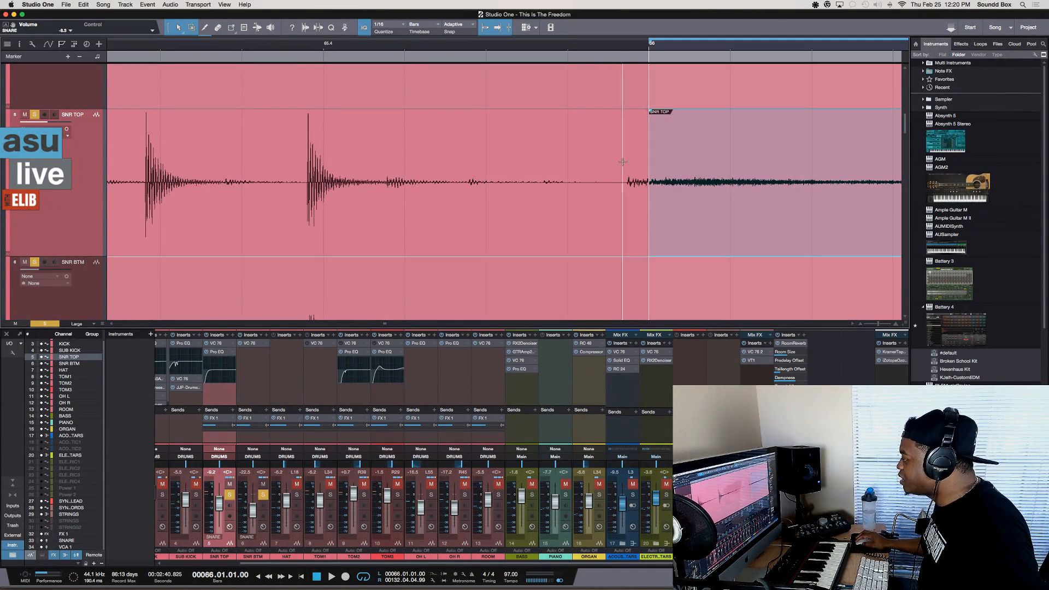
scroll(622, 168, "down", 2)
scroll(621, 169, "right", 2)
scroll(620, 168, "up", 1)
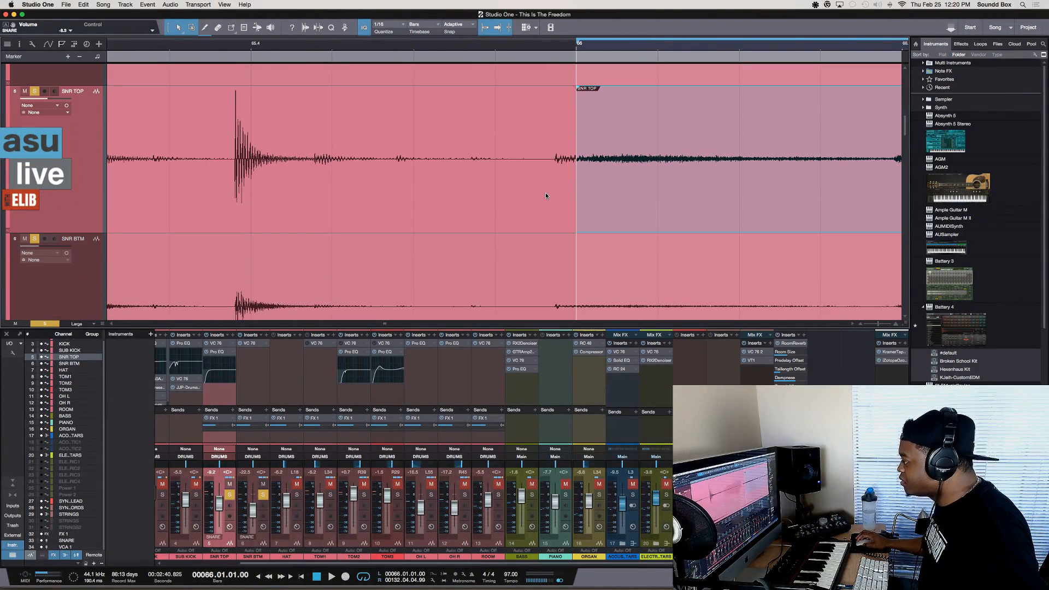
left_click(545, 193, "shift")
scroll(551, 150, "right", 1)
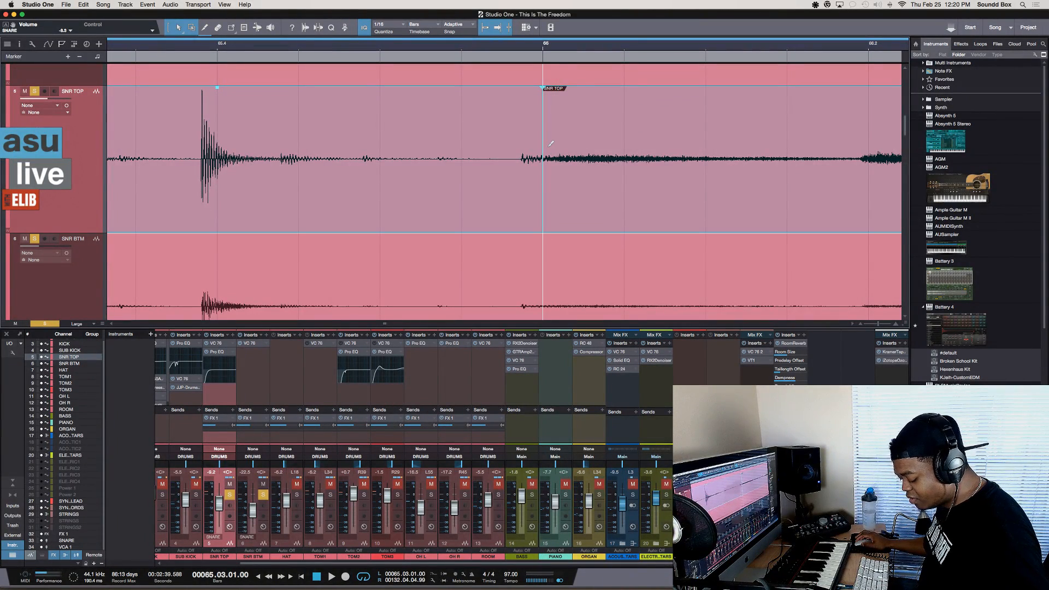
key("x")
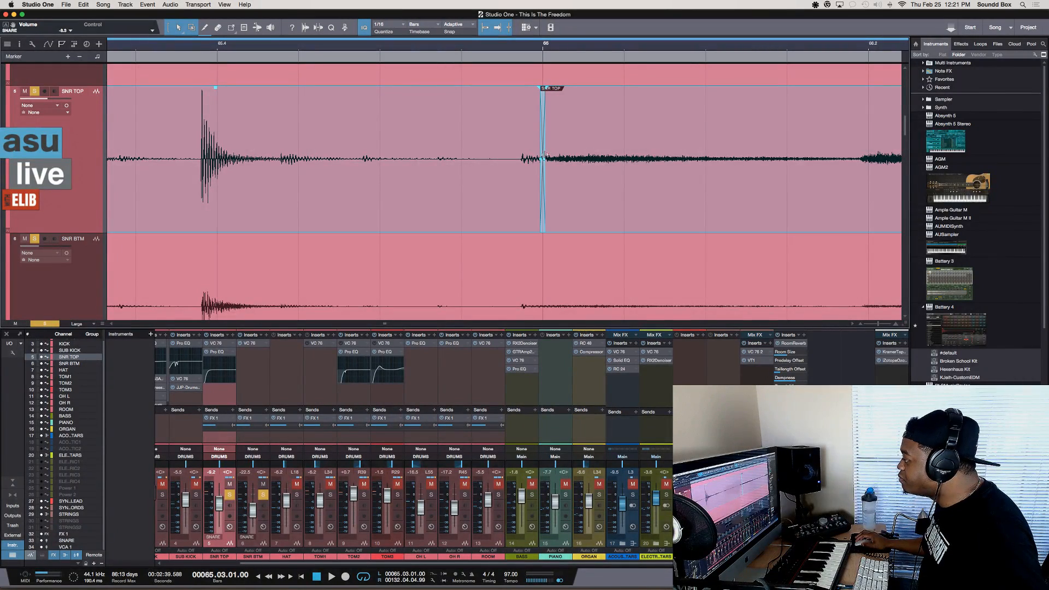
Lengthen the SNR TOP crossfade to span 65.04.04.48 to 66.01.01.16 and adjust its fade curve
left_click_drag(544, 160, 556, 161)
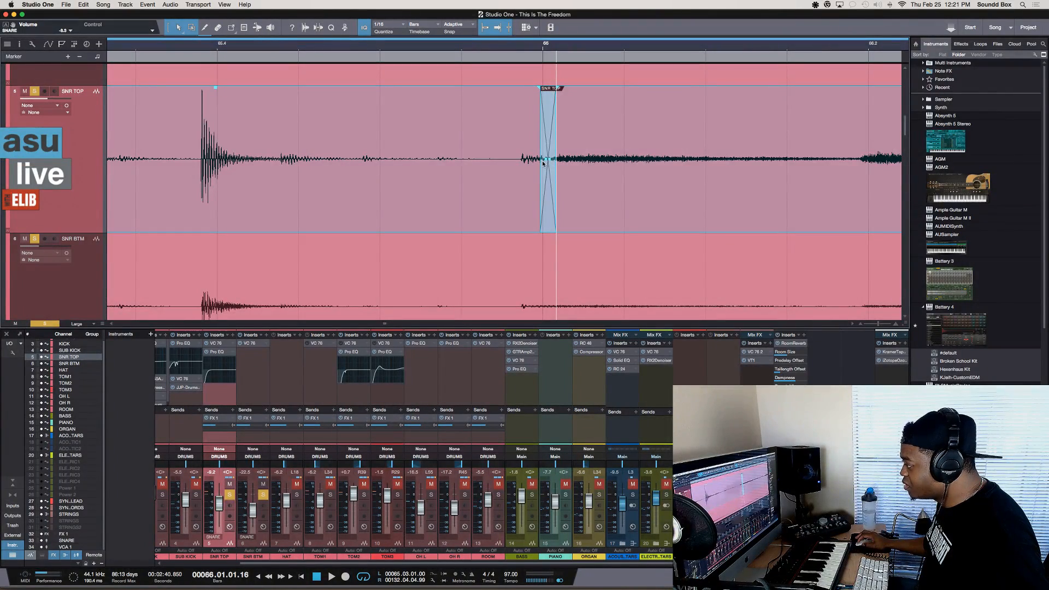
left_click(542, 162)
key("slash")
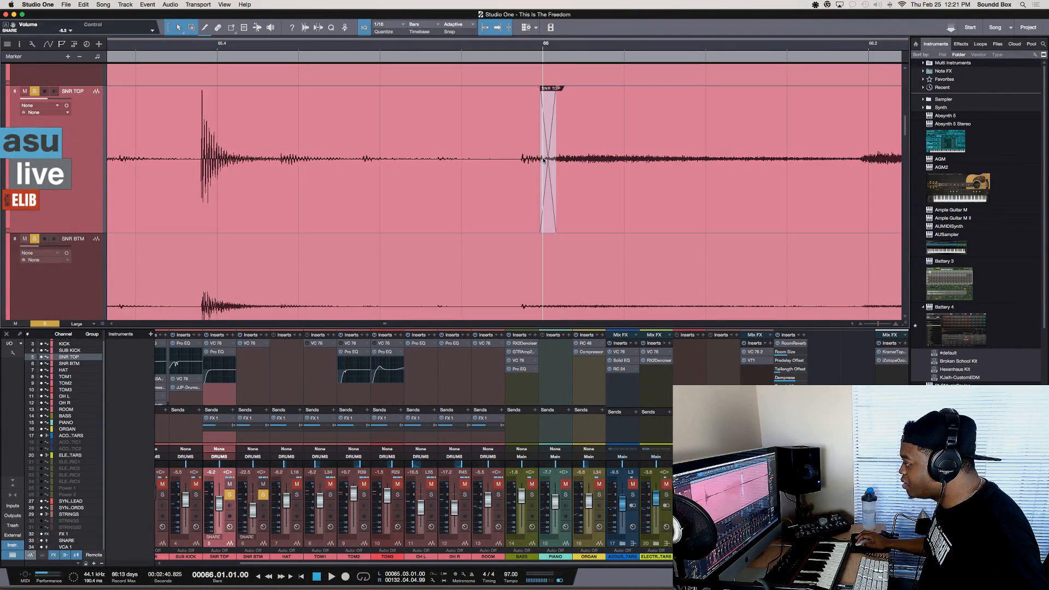
mouse_move(545, 161)
left_mouse_down()
mouse_move(500, 159)
mouse_move(528, 163)
mouse_move(530, 210)
mouse_move(531, 104)
mouse_move(535, 183)
mouse_move(536, 144)
mouse_move(534, 172)
mouse_move(550, 152)
left_mouse_up()
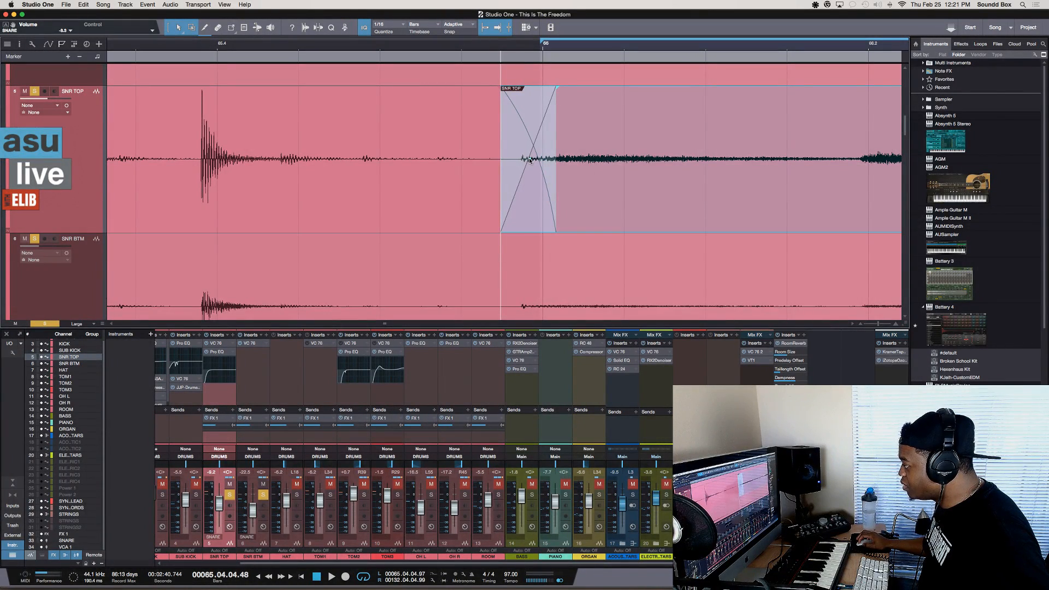
Straighten the SNR TOP crossfade curve to linear and shift the crossfade so it is centred on 66.01.01
mouse_move(529, 159)
left_mouse_down()
mouse_move(536, 178)
mouse_move(528, 165)
left_mouse_up()
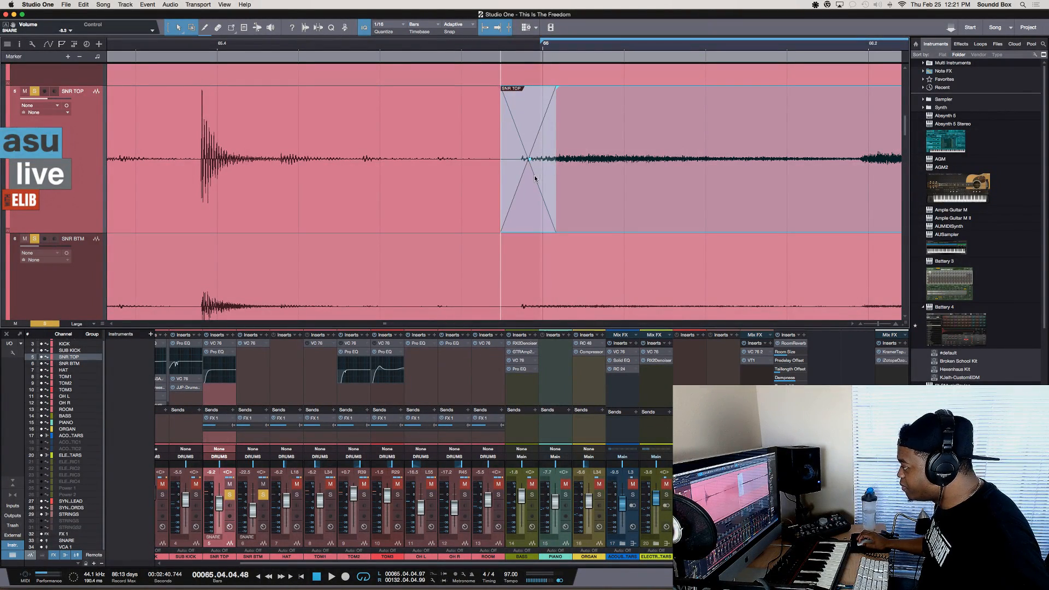
mouse_move(535, 178)
left_mouse_down()
mouse_move(732, 189)
mouse_move(183, 164)
mouse_move(734, 178)
mouse_move(454, 182)
mouse_move(555, 173)
left_mouse_up()
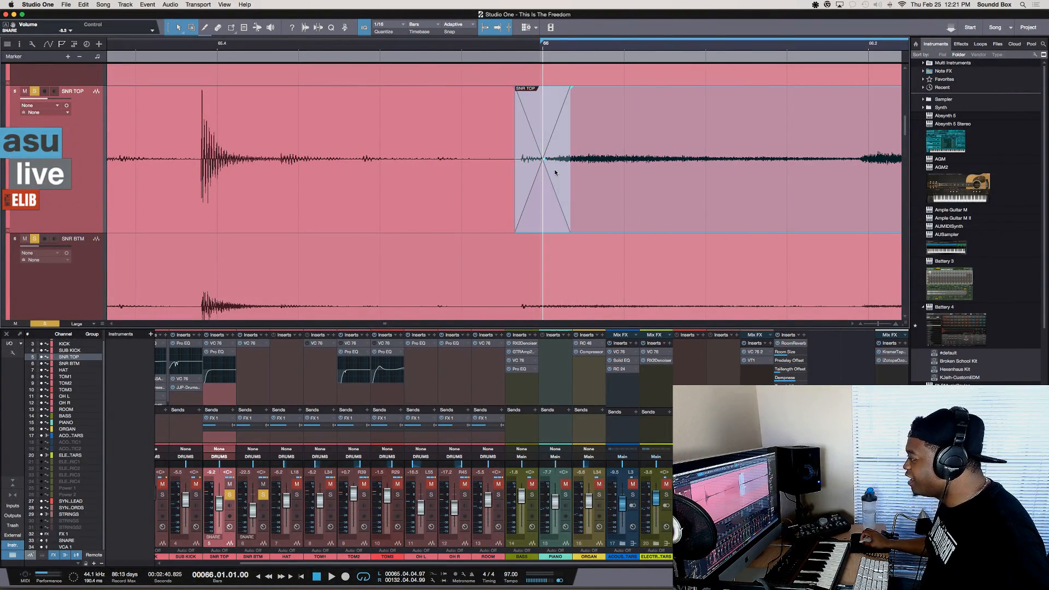
left_click(453, 117)
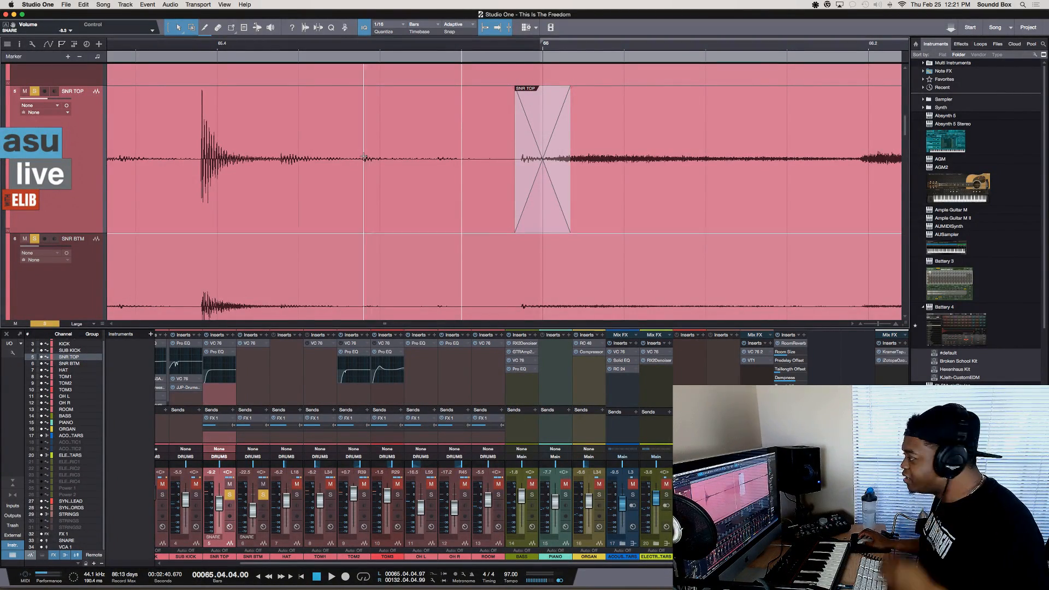
Reduce the arrangement's track height from Large to Medium and show the Effects list in the browser
key("shift+w")
key("shift+w")
key("shift+w")
key("shift+w")
key("shift+w")
key("shift+w")
key("shift+w")
key("shift+w")
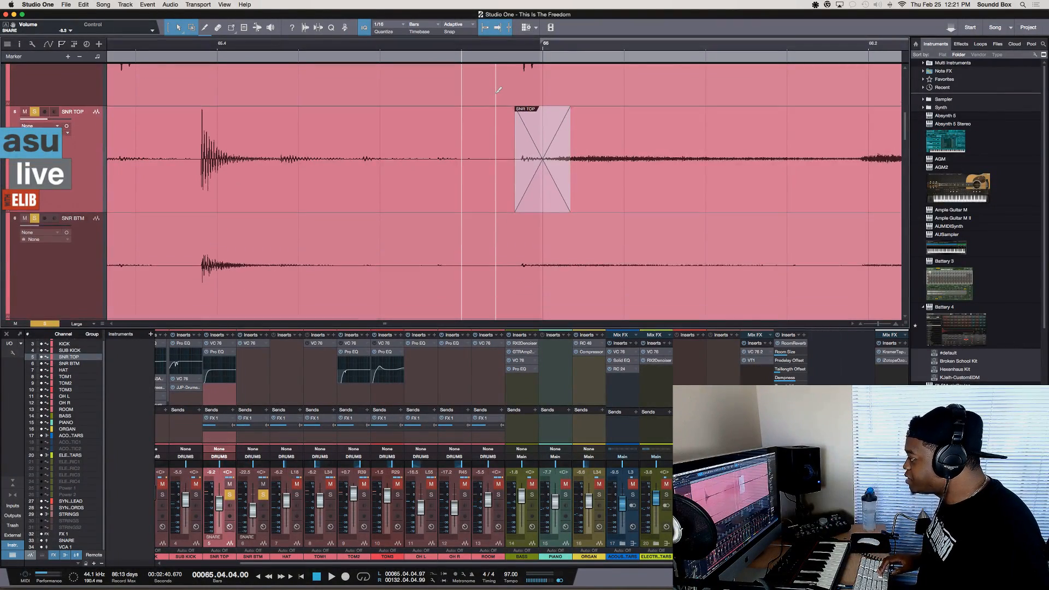
key("shift+w")
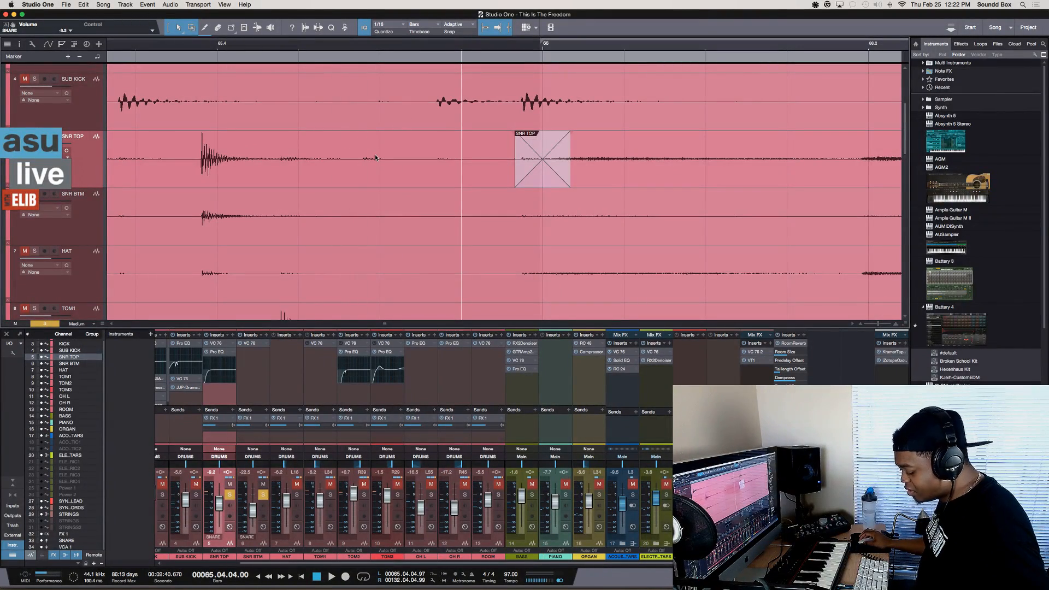
key("F10")
key("F7")
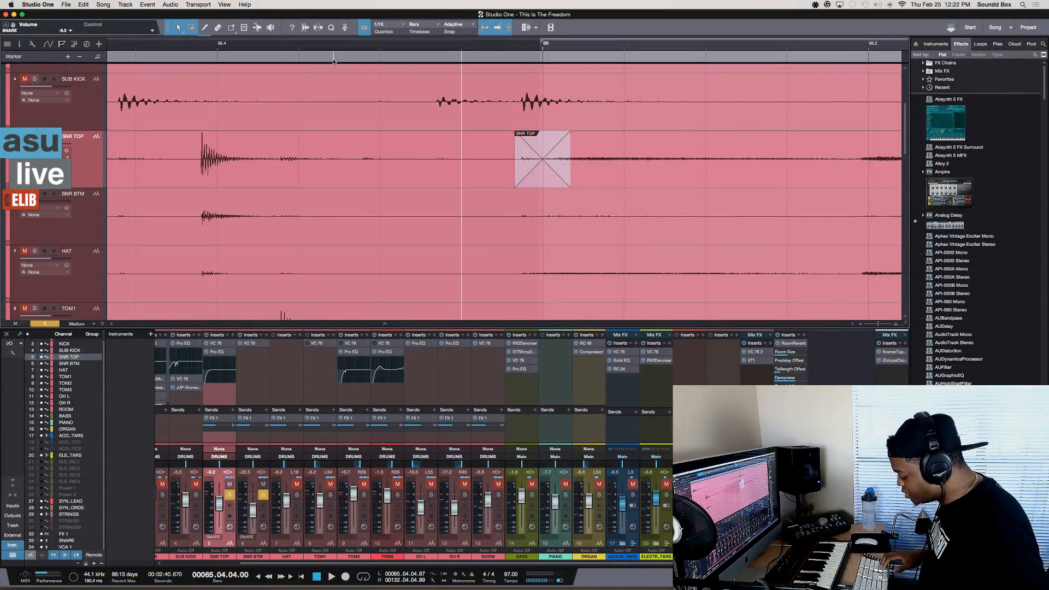
Zoom the timeline out to view bars 62 to 71, reduce the track height to Normal, and zoom back in around bar 66
key("e")
key("w")
key("w")
key("w")
key("w")
key("w")
key("shift+w")
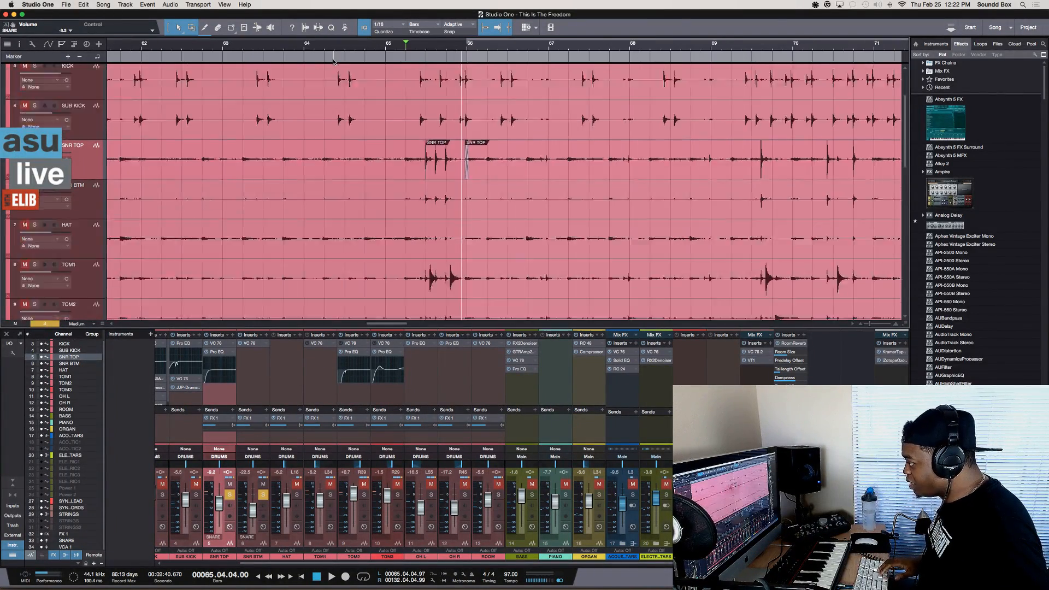
key("shift+w")
key("shift+w")
key("shift+w")
key("shift+e")
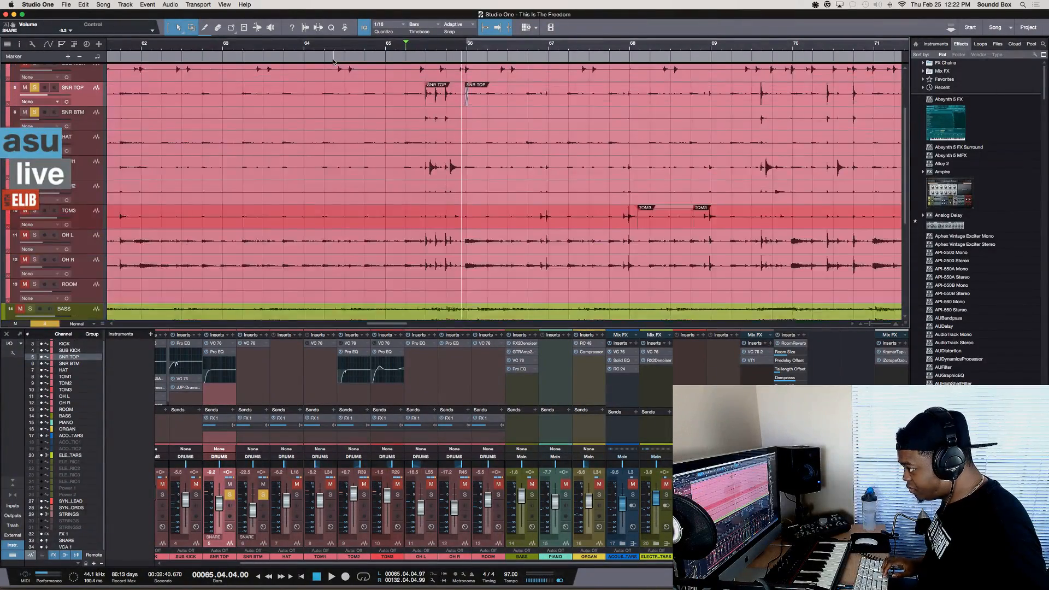
key("e")
key("e")
key("e")
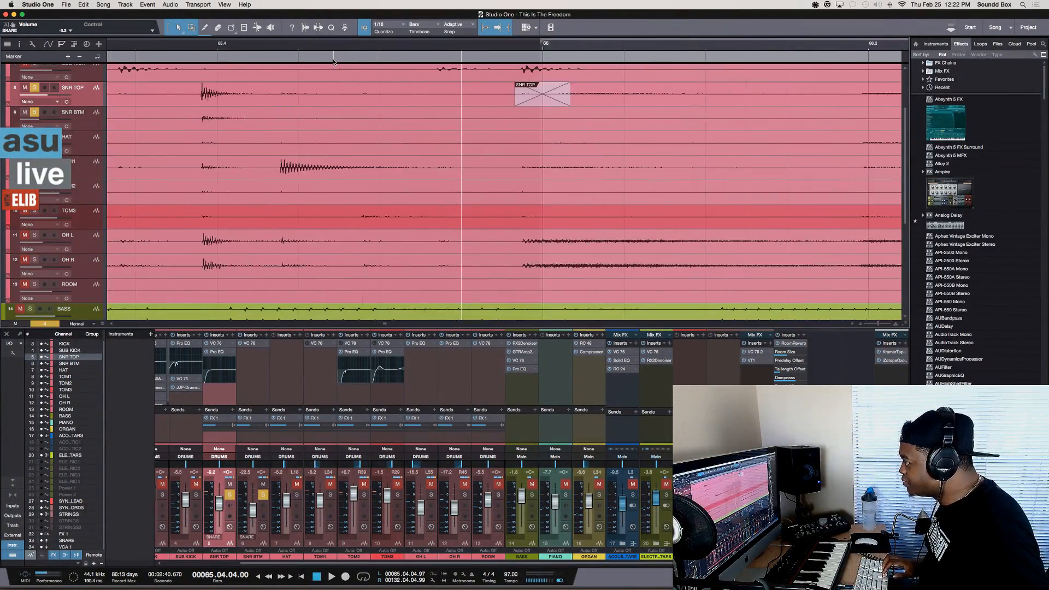
key("e")
Set the loop range to the SNR TOP event starting at 65.04.04.66 and view the event's available commands, such as Create Crossfades
left_click(613, 89)
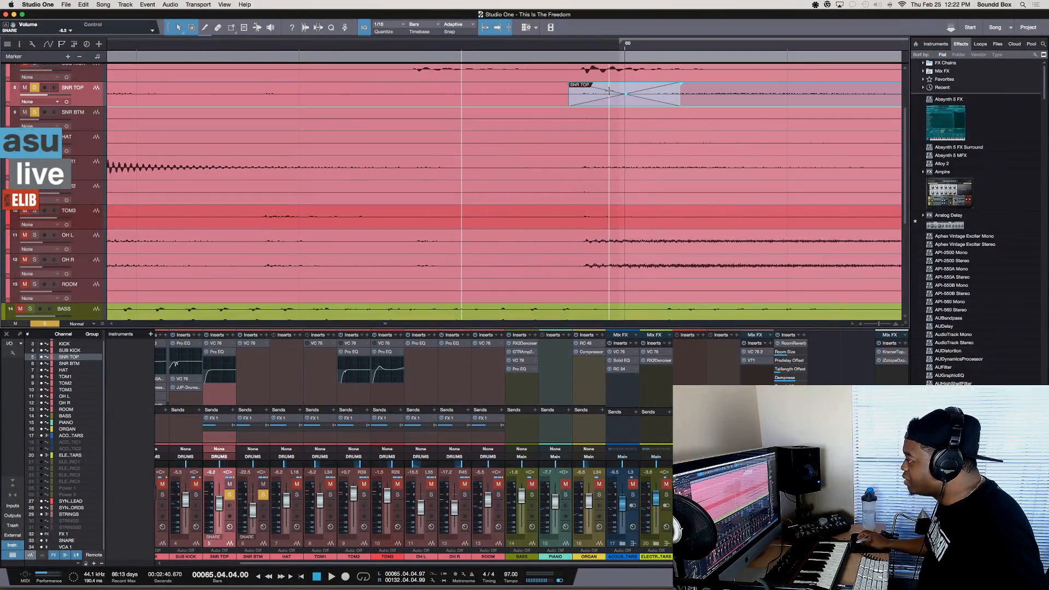
key("shift+l")
right_click(612, 88)
left_click(627, 86)
right_click(628, 86)
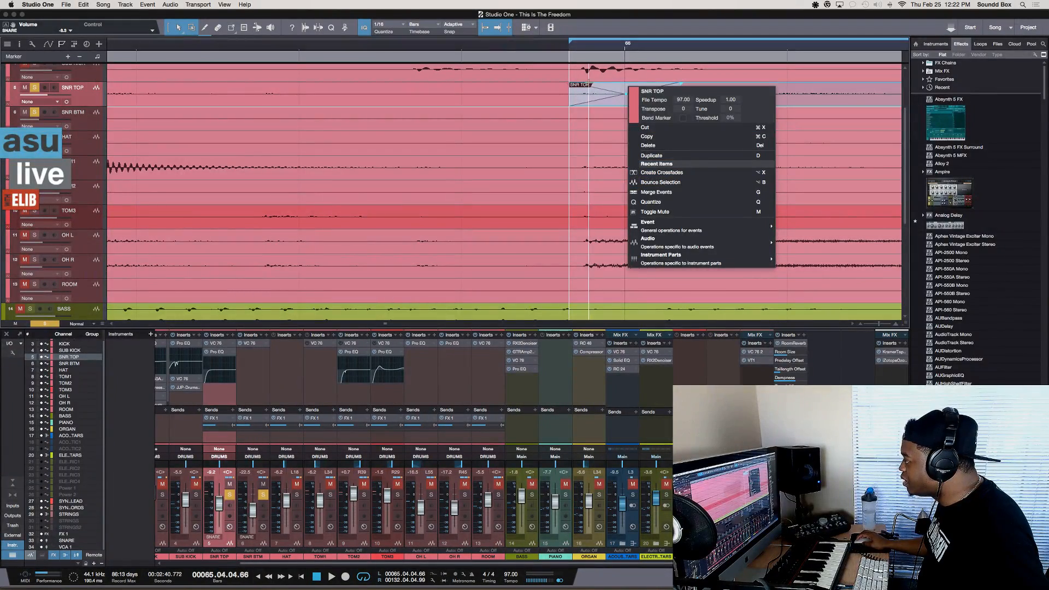
left_click(595, 91)
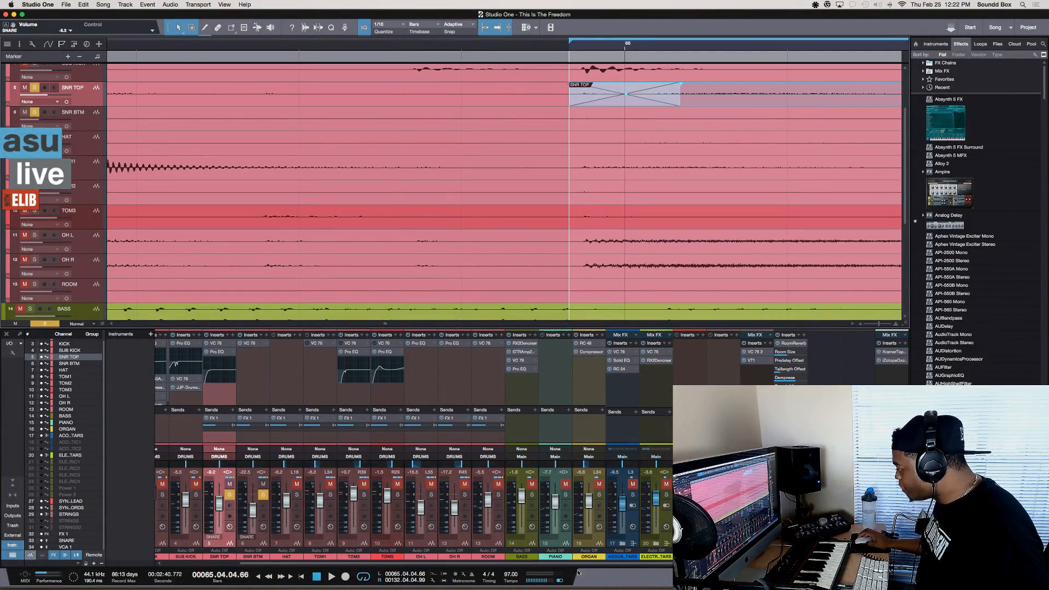
Switch to OBS
mouse_move(579, 588)
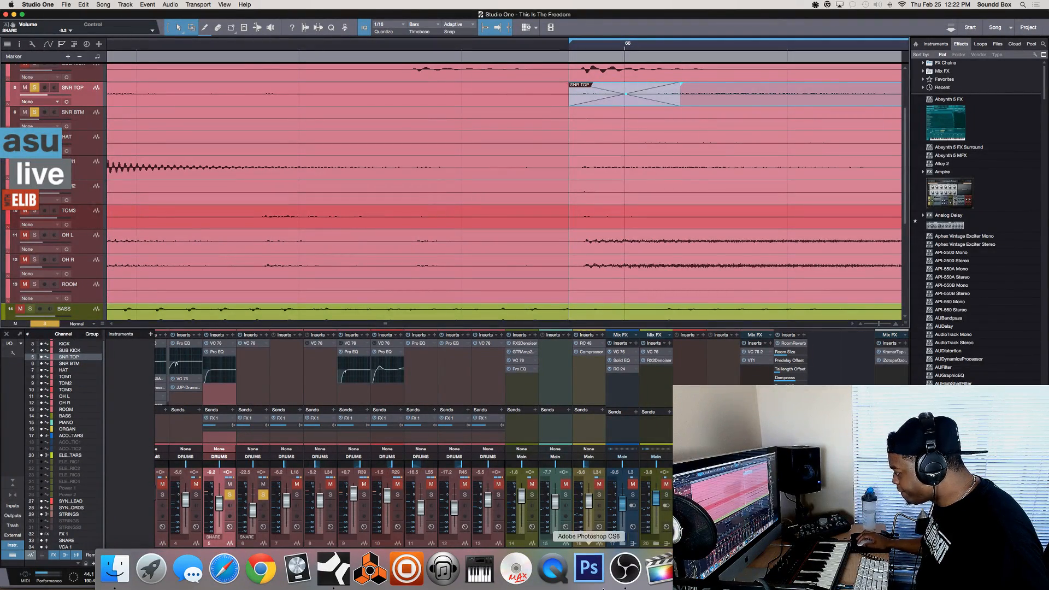
left_click(625, 568)
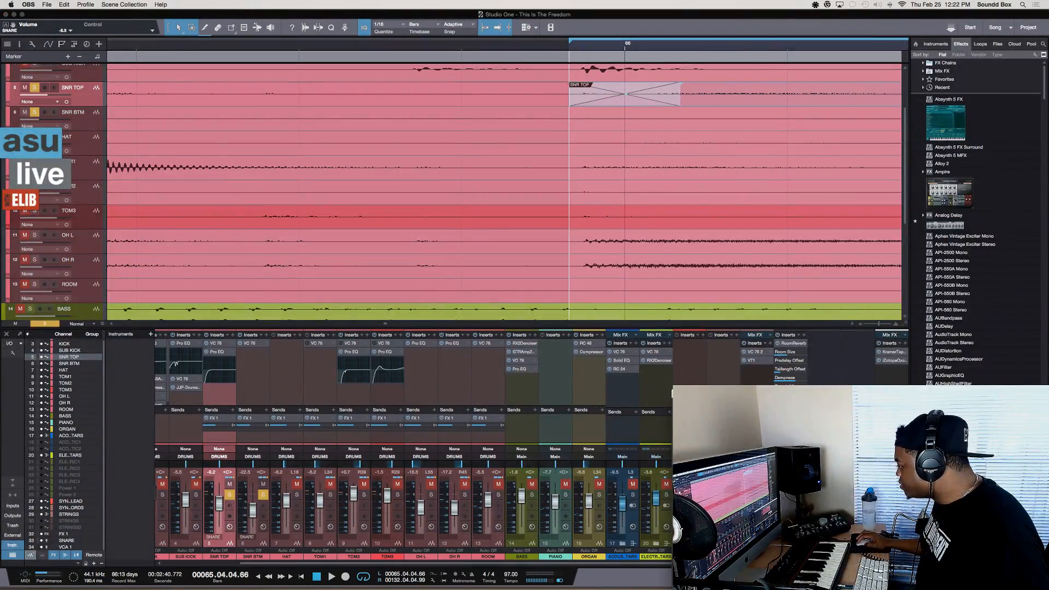